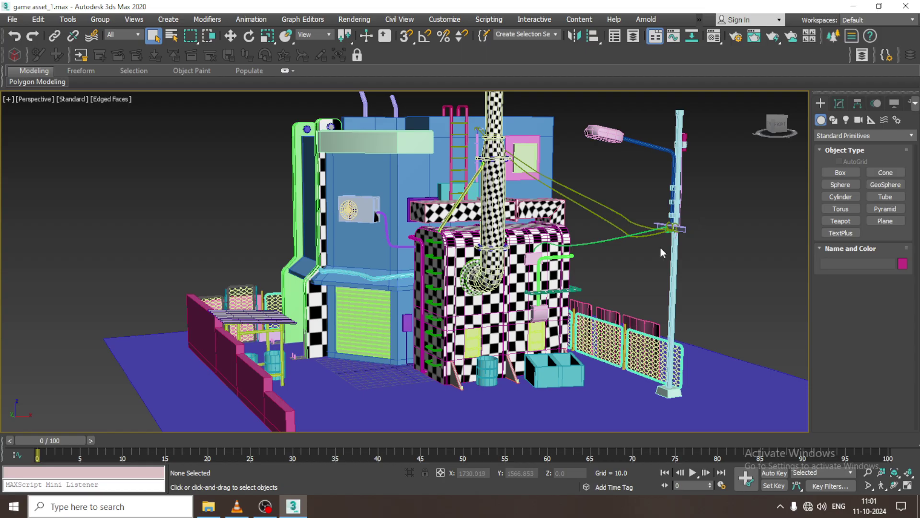
{"action": "left_click", "coordinate": [268, 507]}
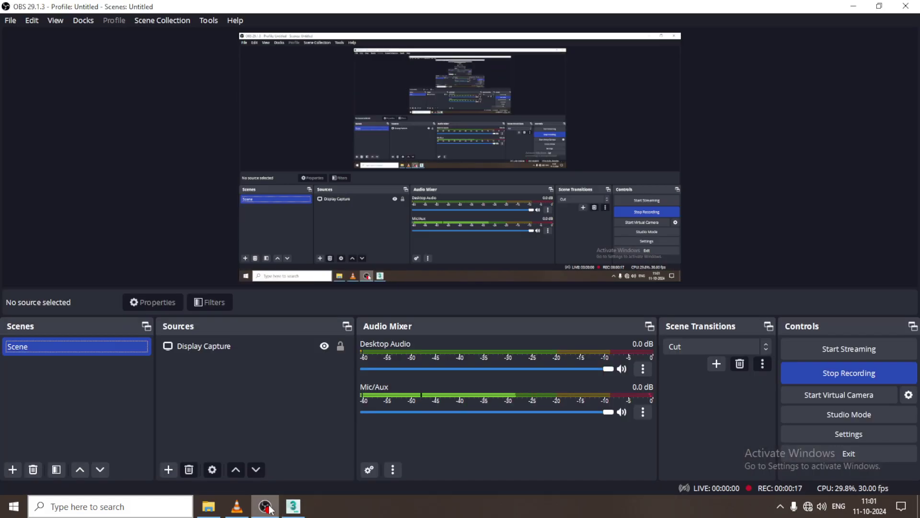
{"action": "left_click", "coordinate": [268, 507]}
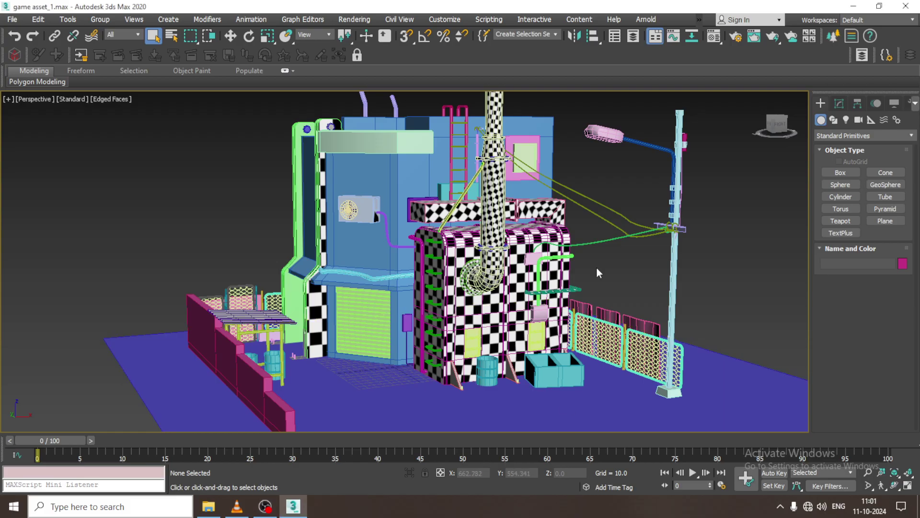
Step: Delete the two plain green upright panels and the blue cylinder between them at the building's far corner
{"action": "middle_click_drag", "start_coordinate": [575, 247], "coordinate": [594, 268], "text": "alt"}
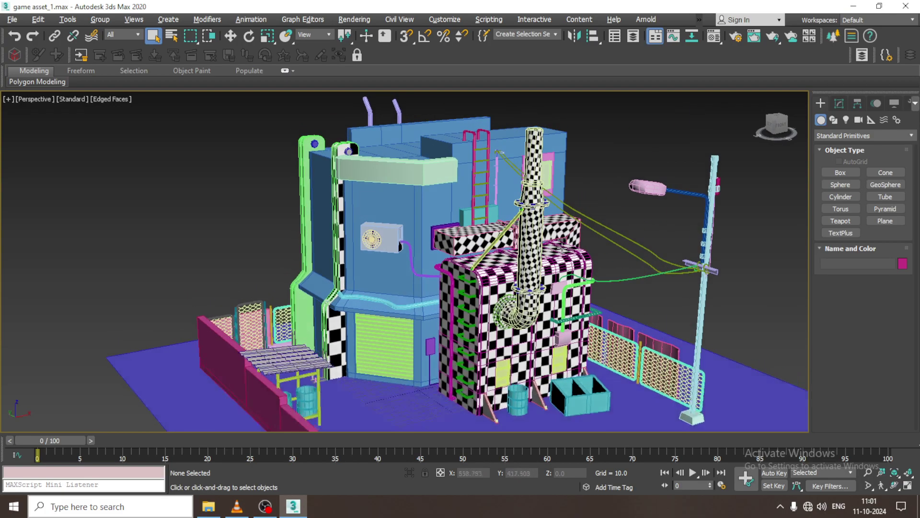
{"action": "middle_click_drag", "start_coordinate": [373, 200], "coordinate": [391, 221]}
{"action": "scroll", "coordinate": [391, 219], "scroll_direction": "up", "scroll_amount": 6}
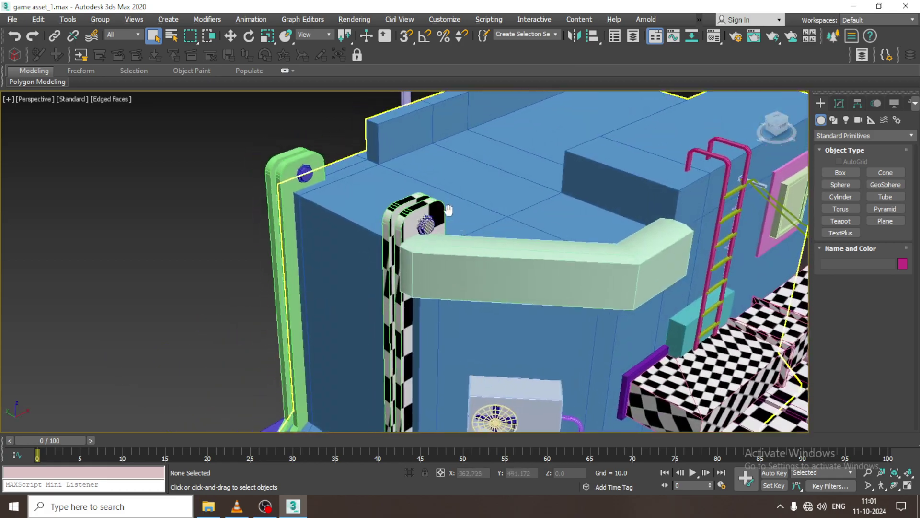
{"action": "left_click", "coordinate": [289, 187]}
{"action": "left_click", "coordinate": [271, 181], "text": "ctrl"}
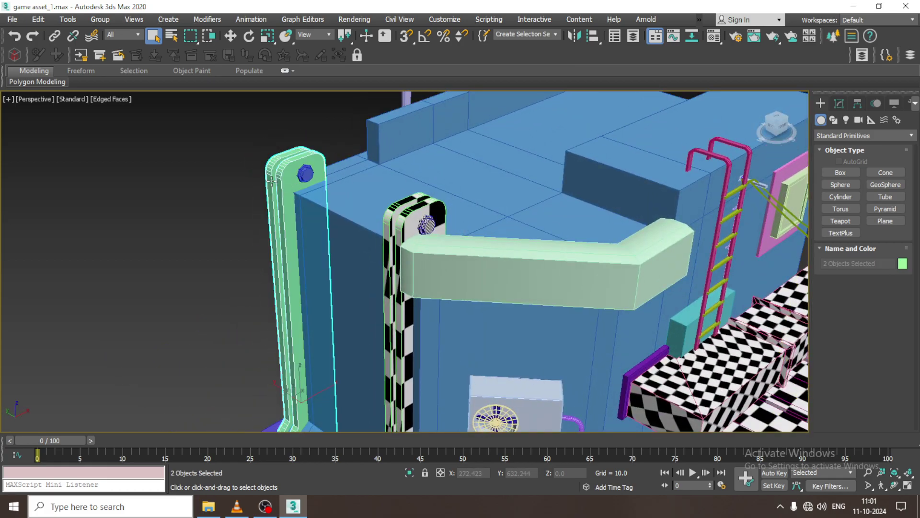
{"action": "key", "text": "Delete"}
{"action": "left_click", "coordinate": [411, 215]}
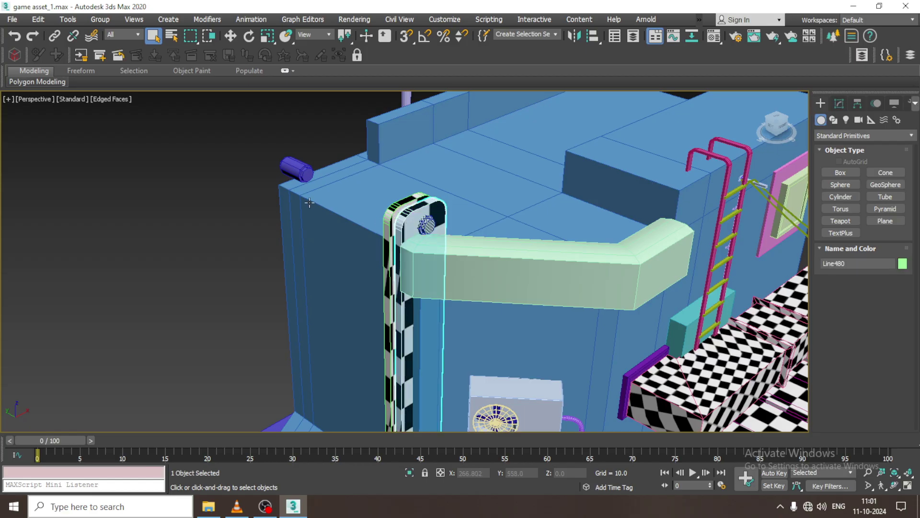
{"action": "left_click", "coordinate": [295, 164]}
{"action": "key", "text": "Delete"}
Step: Clone both checkered upright panels and their cylinder as one Copy, shifted along Y to the building's far corner
{"action": "left_click", "coordinate": [404, 221]}
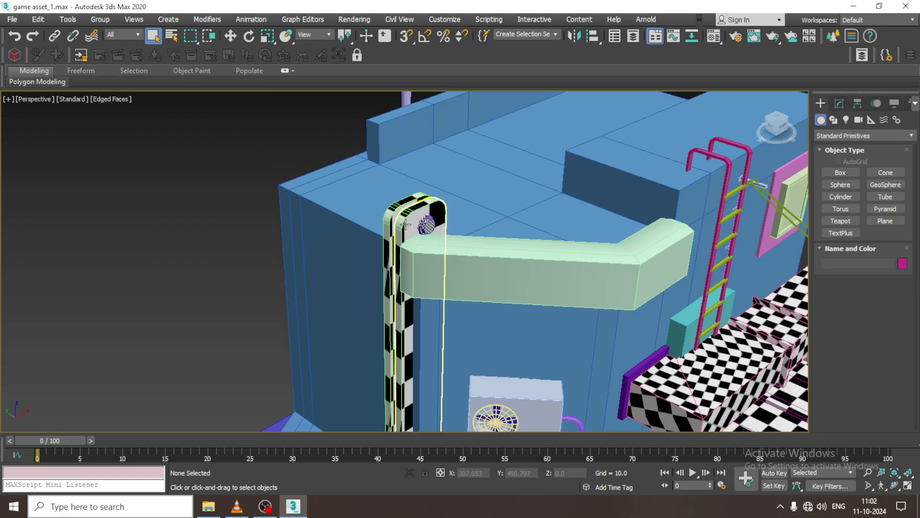
{"action": "left_click", "coordinate": [426, 225], "text": "ctrl"}
{"action": "left_click", "coordinate": [409, 203], "text": "ctrl"}
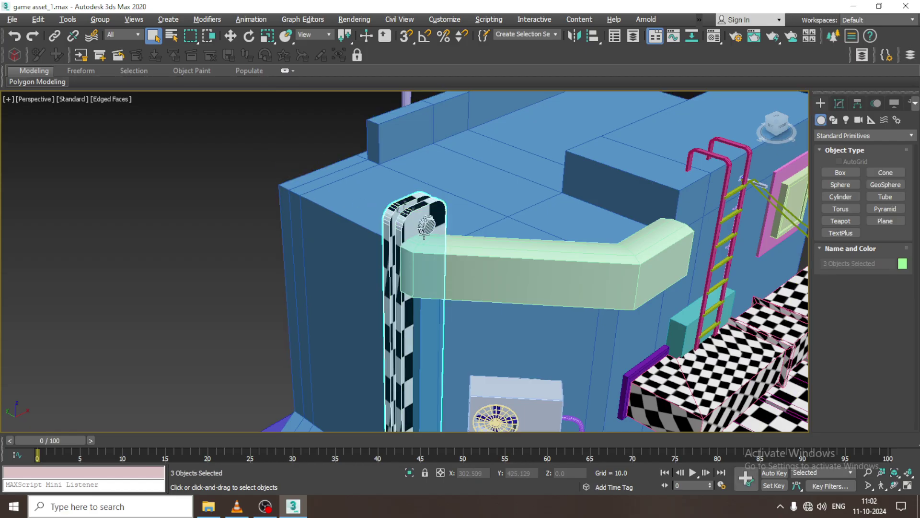
{"action": "key", "text": "w"}
{"action": "middle_click_drag", "start_coordinate": [428, 230], "coordinate": [527, 198], "text": "alt"}
{"action": "scroll", "coordinate": [434, 251], "scroll_direction": "down", "scroll_amount": 4}
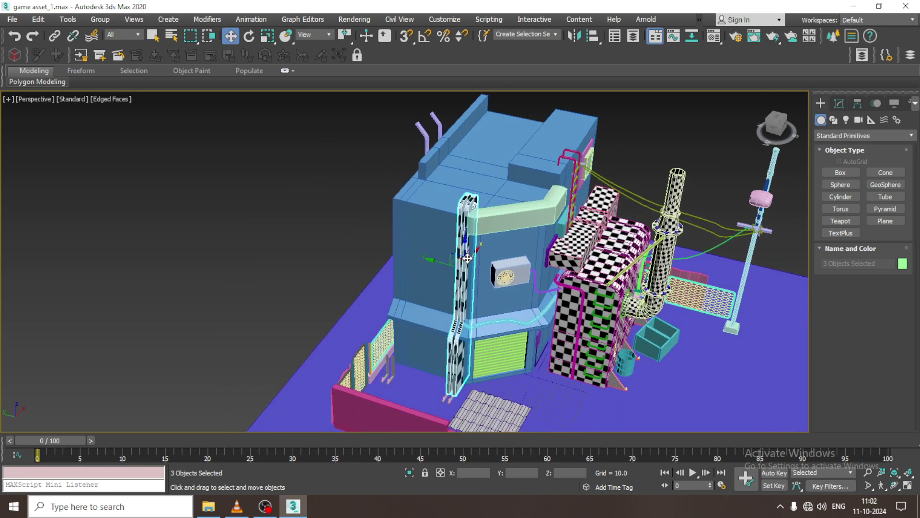
{"action": "middle_click_drag", "start_coordinate": [468, 257], "coordinate": [436, 262], "text": "alt"}
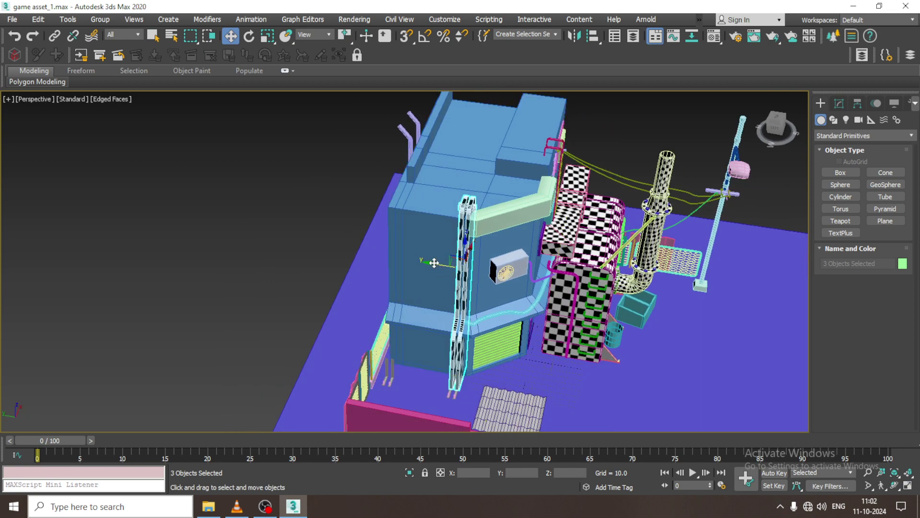
{"action": "left_click_drag", "start_coordinate": [434, 263], "coordinate": [369, 250], "text": "shift"}
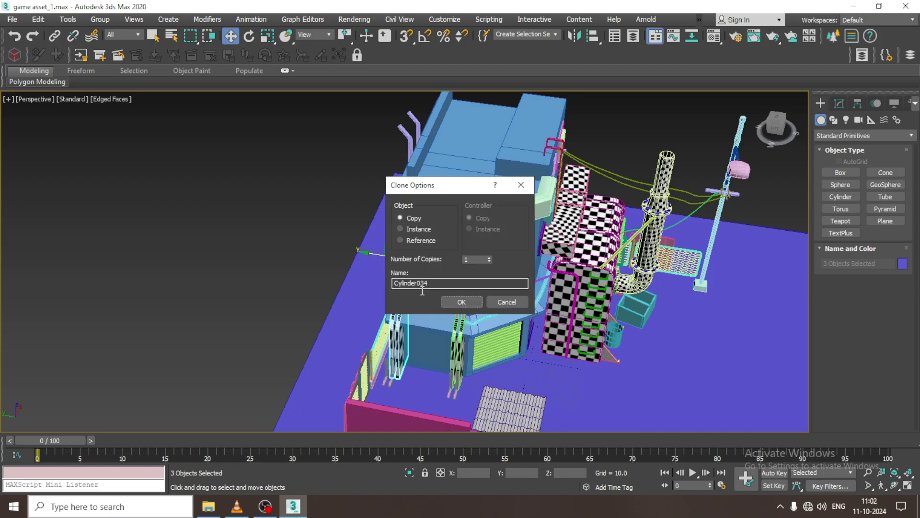
{"action": "left_click", "coordinate": [476, 304]}
{"action": "scroll", "coordinate": [433, 272], "scroll_direction": "down", "scroll_amount": 2}
{"action": "scroll", "coordinate": [448, 227], "scroll_direction": "up", "scroll_amount": 5}
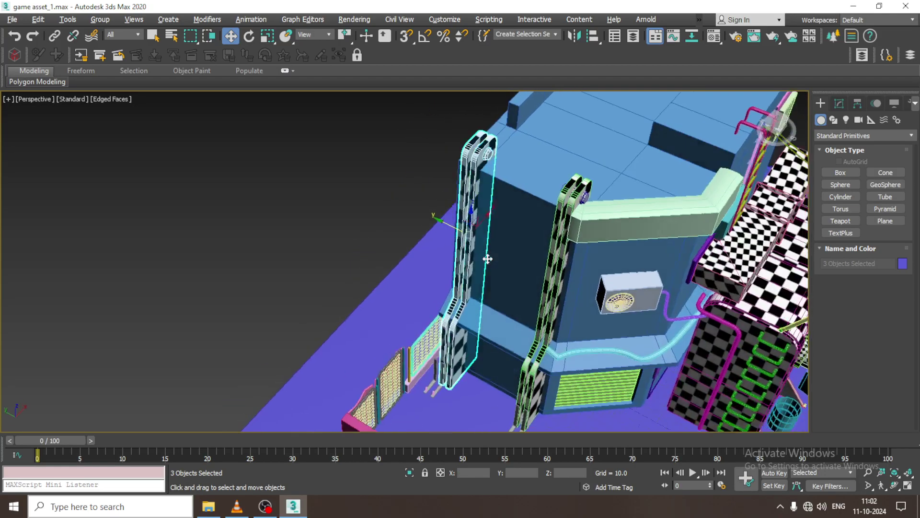
{"action": "left_click_drag", "start_coordinate": [440, 230], "coordinate": [440, 228]}
Step: Isolate the light-blue curved pipe that runs along the ledge above the shutter
{"action": "scroll", "coordinate": [573, 327], "scroll_direction": "up", "scroll_amount": 2}
{"action": "middle_click_drag", "start_coordinate": [573, 327], "coordinate": [471, 263], "text": "alt"}
{"action": "scroll", "coordinate": [463, 212], "scroll_direction": "up", "scroll_amount": 6}
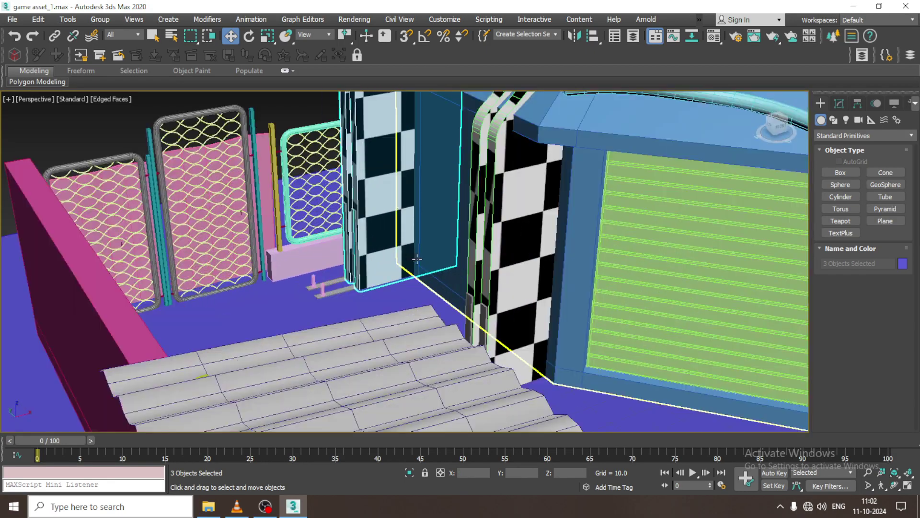
{"action": "scroll", "coordinate": [464, 213], "scroll_direction": "up", "scroll_amount": 2}
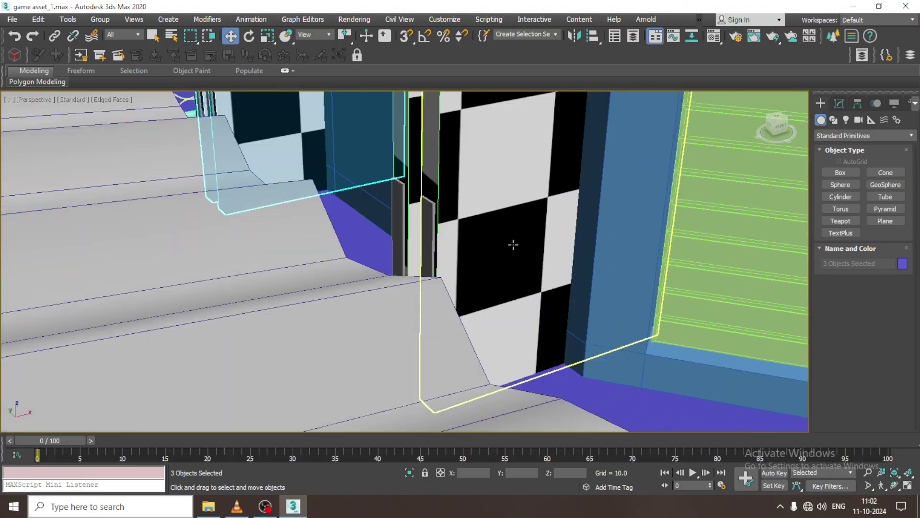
{"action": "scroll", "coordinate": [512, 243], "scroll_direction": "down", "scroll_amount": 6}
{"action": "middle_click_drag", "start_coordinate": [561, 242], "coordinate": [531, 314], "text": "alt"}
{"action": "left_click", "coordinate": [502, 276]}
{"action": "key", "text": "alt+q"}
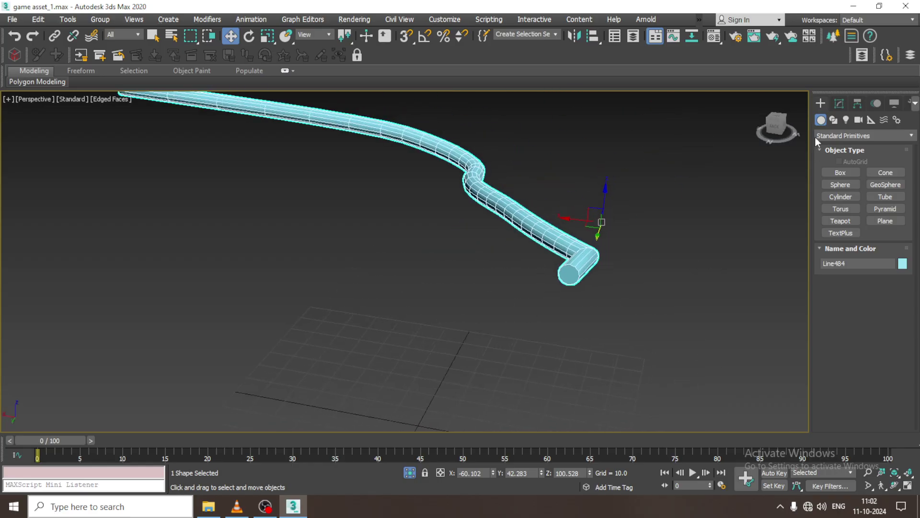
Step: Convert the isolated pipe to an Editable Poly and add an Unwrap UVW modifier
{"action": "left_click", "coordinate": [839, 104]}
{"action": "right_click", "coordinate": [540, 224]}
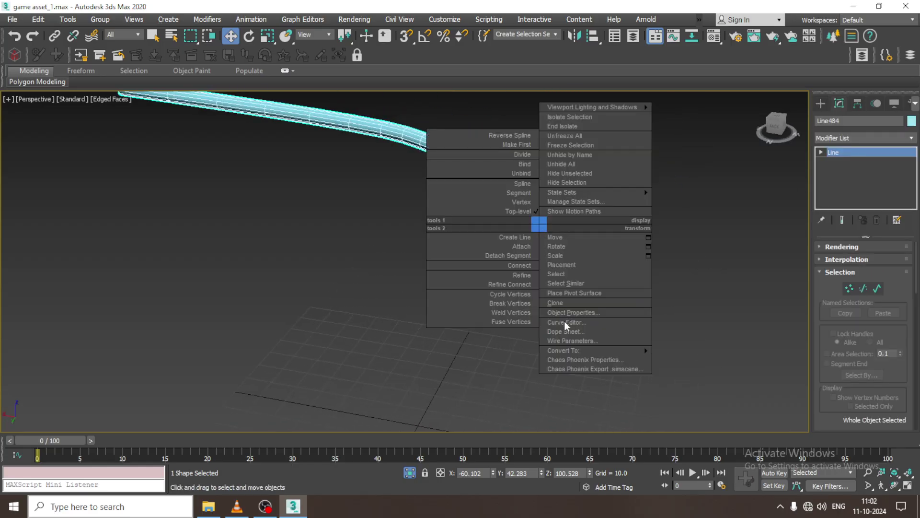
{"action": "mouse_move", "coordinate": [648, 351]}
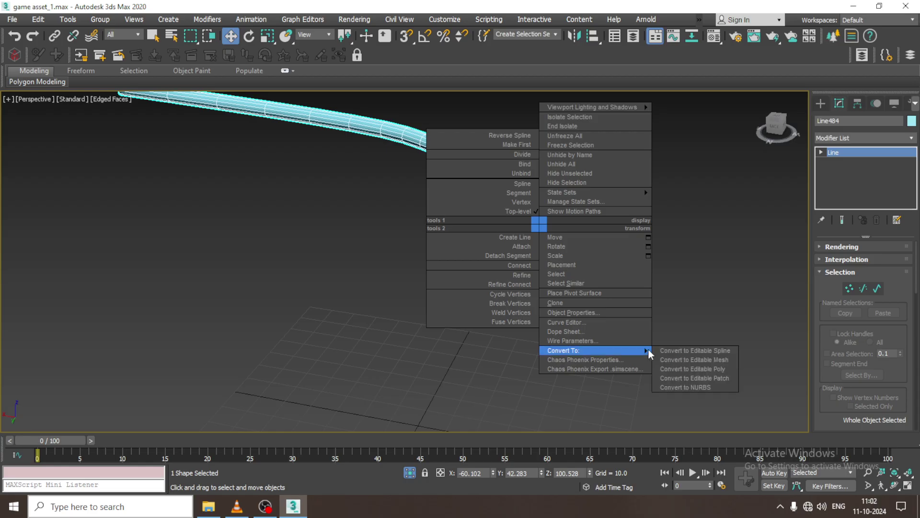
{"action": "left_click", "coordinate": [692, 368]}
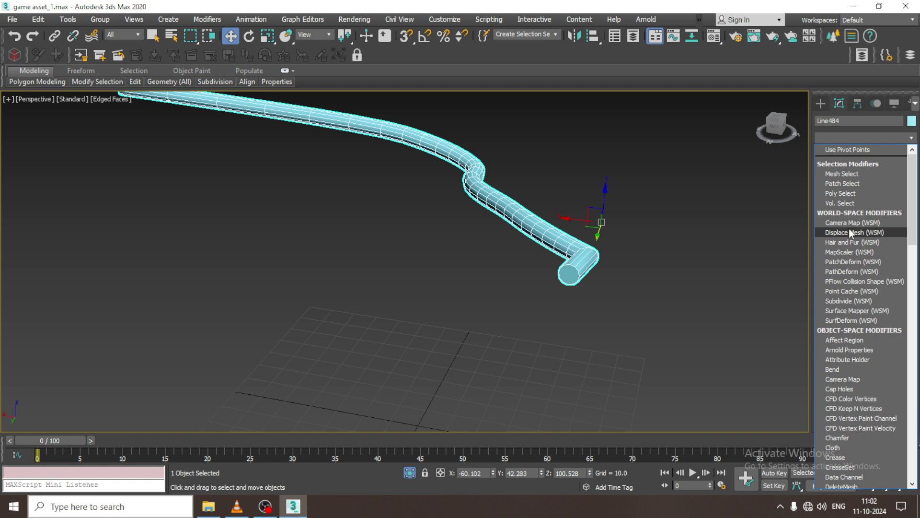
{"action": "key", "text": "u"}
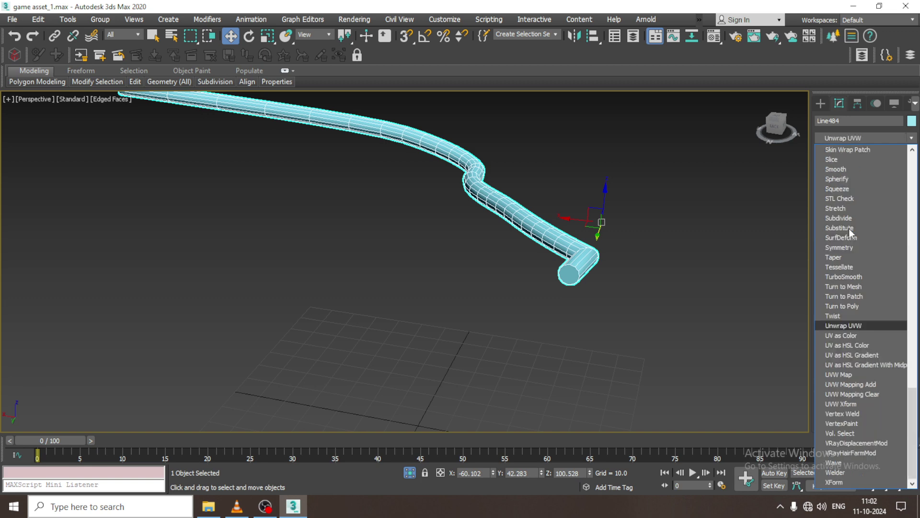
{"action": "left_click", "coordinate": [862, 328]}
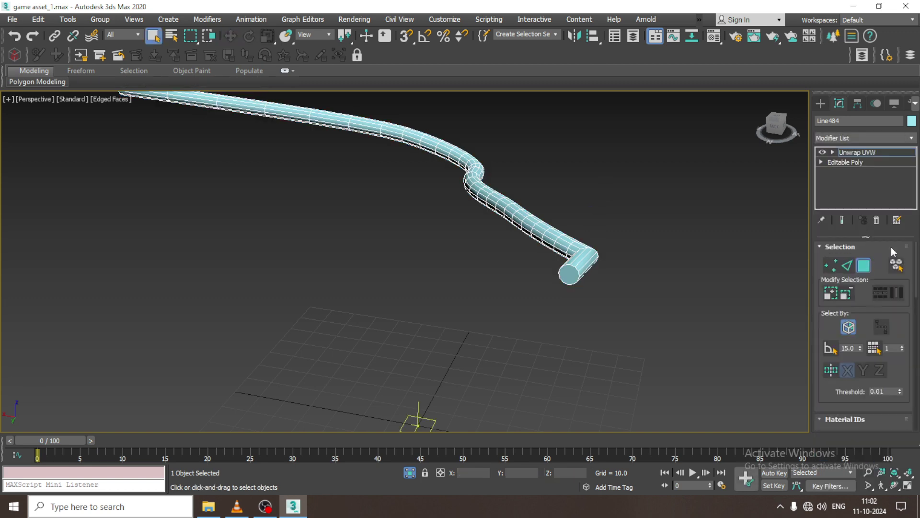
Step: Open the UV Editor for the pipe's end cap and move the cap's UVs above and left of the texture tile
{"action": "left_click", "coordinate": [573, 272]}
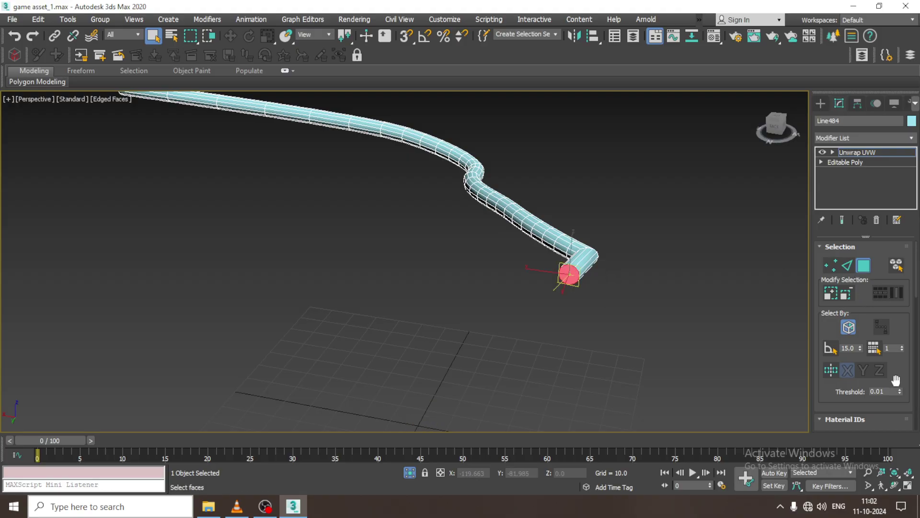
{"action": "scroll", "coordinate": [837, 390], "scroll_direction": "down", "scroll_amount": 10}
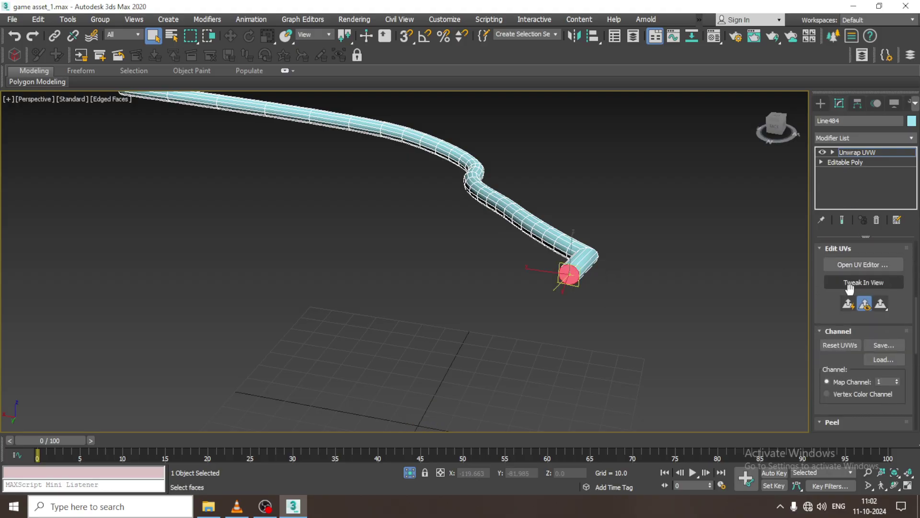
{"action": "left_click", "coordinate": [887, 267]}
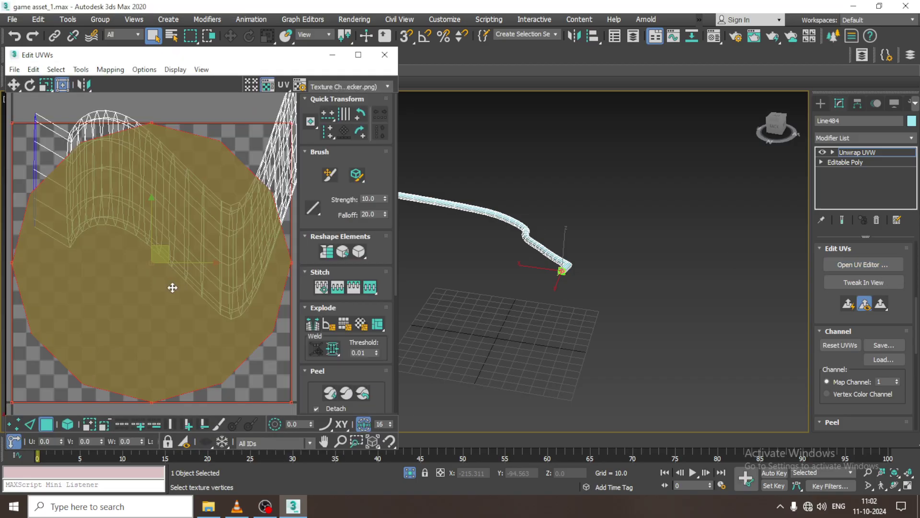
{"action": "scroll", "coordinate": [170, 308], "scroll_direction": "down", "scroll_amount": 5}
{"action": "left_click_drag", "start_coordinate": [169, 322], "coordinate": [104, 168]}
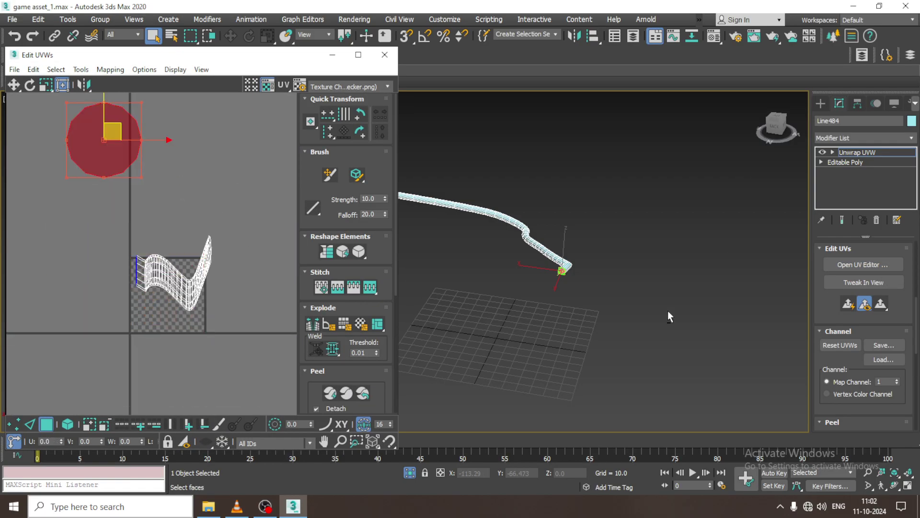
Step: Apply Quick Planar Map to the pipe's opposite end cap and move its UV shell above the tile, beside the first cap
{"action": "middle_click_drag", "start_coordinate": [669, 311], "coordinate": [743, 266], "text": "alt"}
{"action": "scroll", "coordinate": [585, 259], "scroll_direction": "up", "scroll_amount": 3}
{"action": "middle_click_drag", "start_coordinate": [460, 254], "coordinate": [676, 314]}
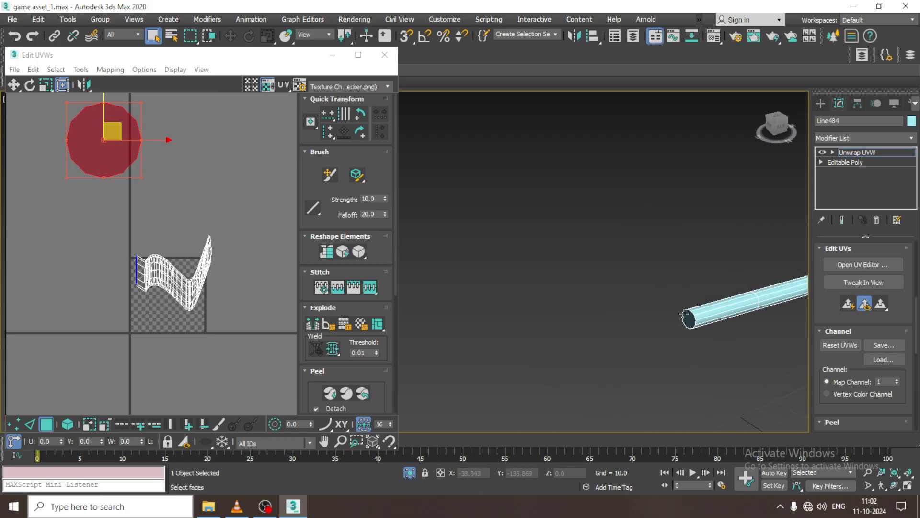
{"action": "left_click", "coordinate": [688, 319]}
{"action": "left_click", "coordinate": [848, 306]}
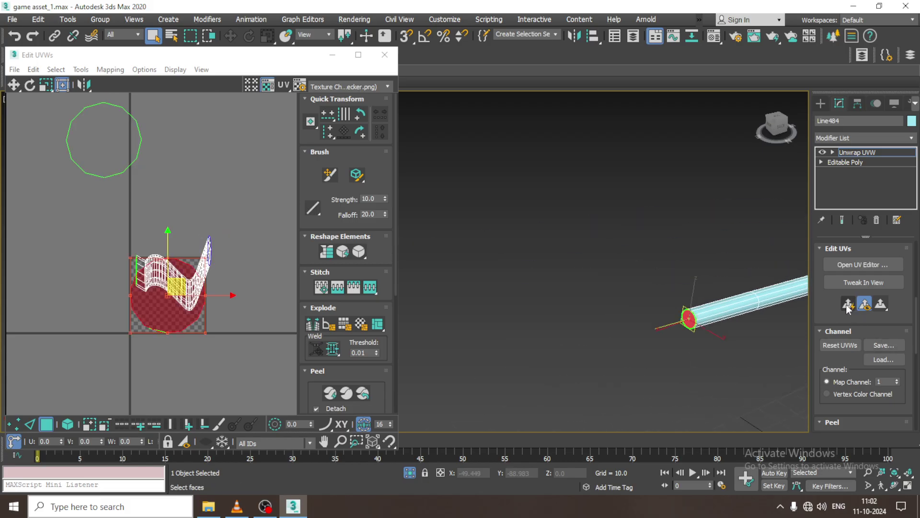
{"action": "left_click_drag", "start_coordinate": [222, 235], "coordinate": [235, 180]}
{"action": "left_click", "coordinate": [175, 321]}
{"action": "left_click_drag", "start_coordinate": [175, 321], "coordinate": [220, 161]}
Step: Switch Unwrap UVW to Edge level and open the Material Editor, moving it clear of the pipe
{"action": "middle_click_drag", "start_coordinate": [729, 276], "coordinate": [548, 253], "text": "alt"}
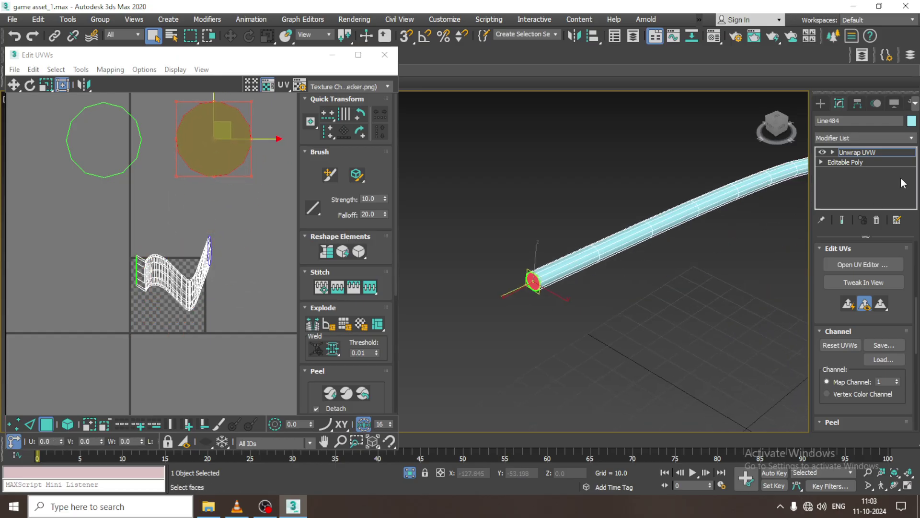
{"action": "left_click", "coordinate": [833, 152]}
{"action": "left_click", "coordinate": [852, 172]}
{"action": "middle_click_drag", "start_coordinate": [806, 217], "coordinate": [602, 263], "text": "alt"}
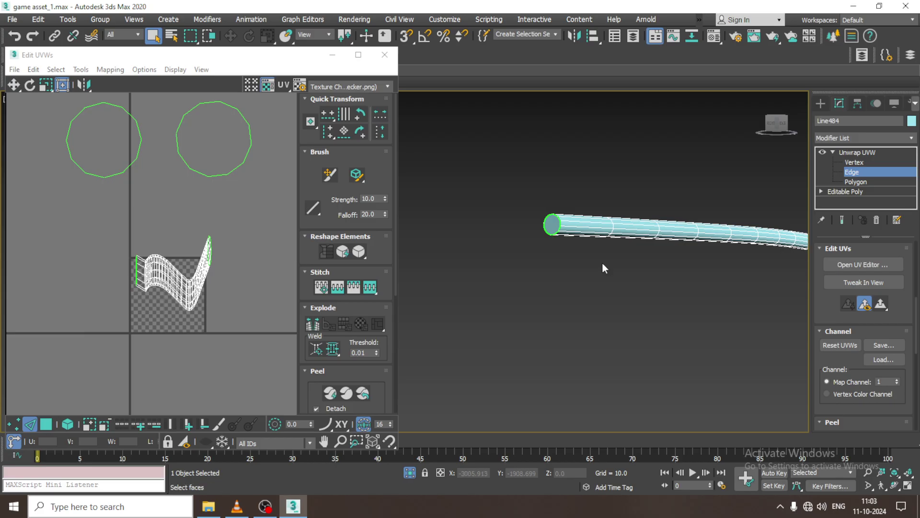
{"action": "key", "text": "m"}
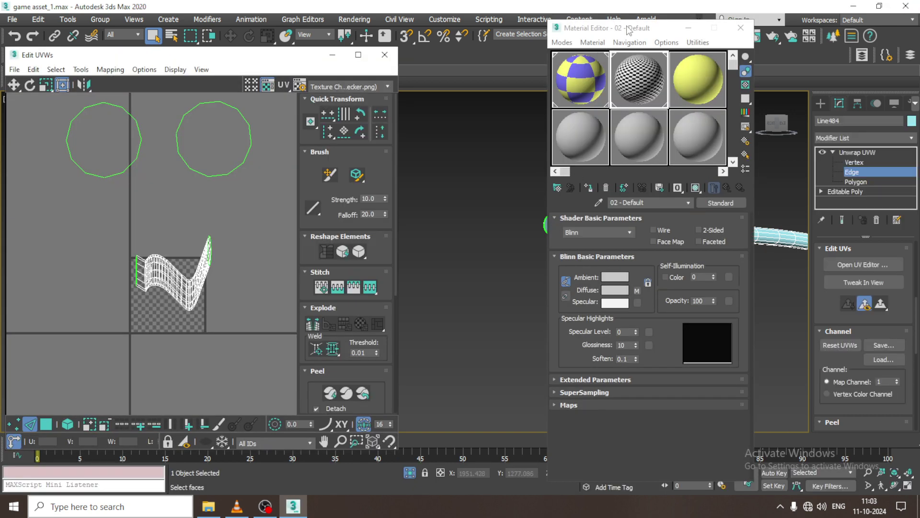
{"action": "left_click_drag", "start_coordinate": [629, 31], "coordinate": [279, 287]}
Step: Select one lengthwise edge loop along the pipe's underside and break it to create a UV seam
{"action": "double_click", "coordinate": [582, 233]}
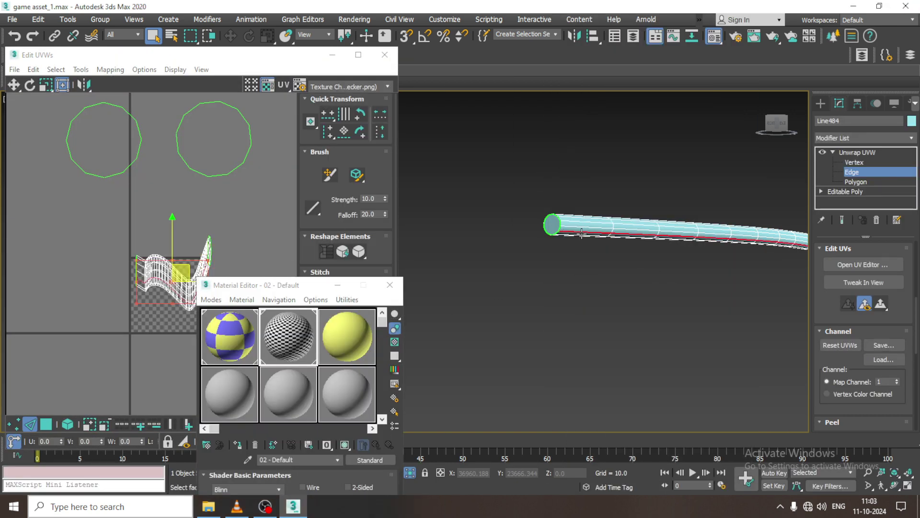
{"action": "middle_click_drag", "start_coordinate": [581, 233], "coordinate": [651, 213], "text": "alt"}
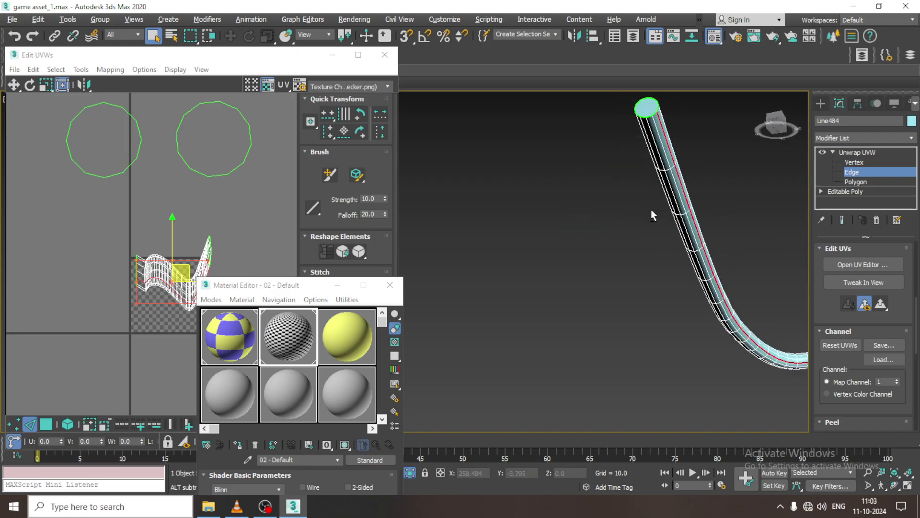
{"action": "middle_click_drag", "start_coordinate": [661, 159], "coordinate": [666, 181], "text": "alt"}
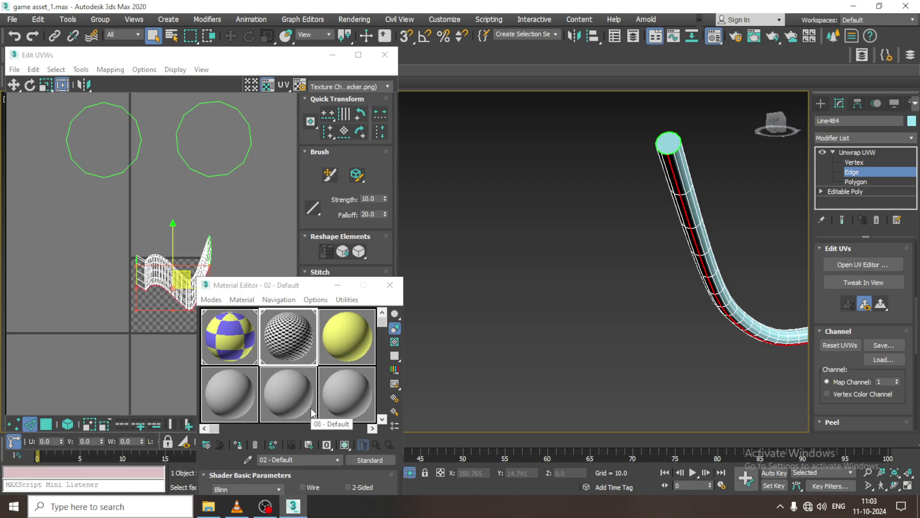
{"action": "left_click_drag", "start_coordinate": [295, 291], "coordinate": [369, 433]}
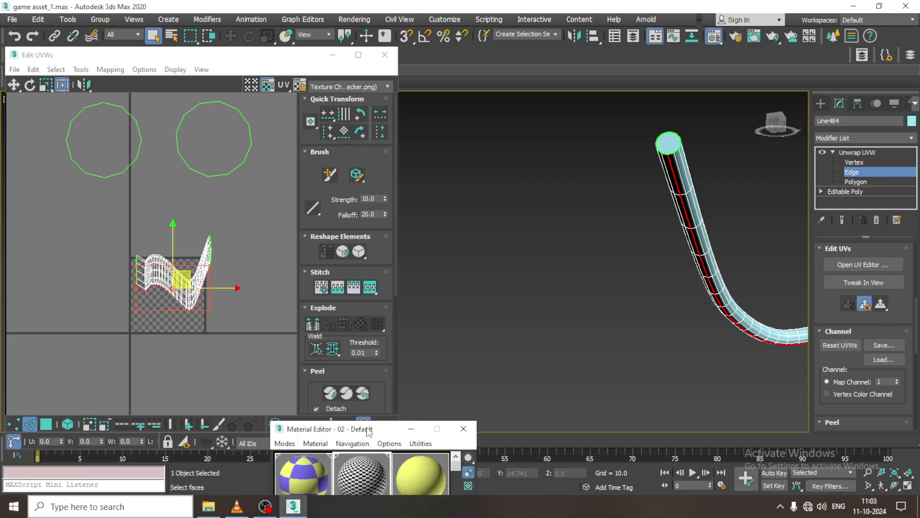
{"action": "left_click", "coordinate": [313, 325]}
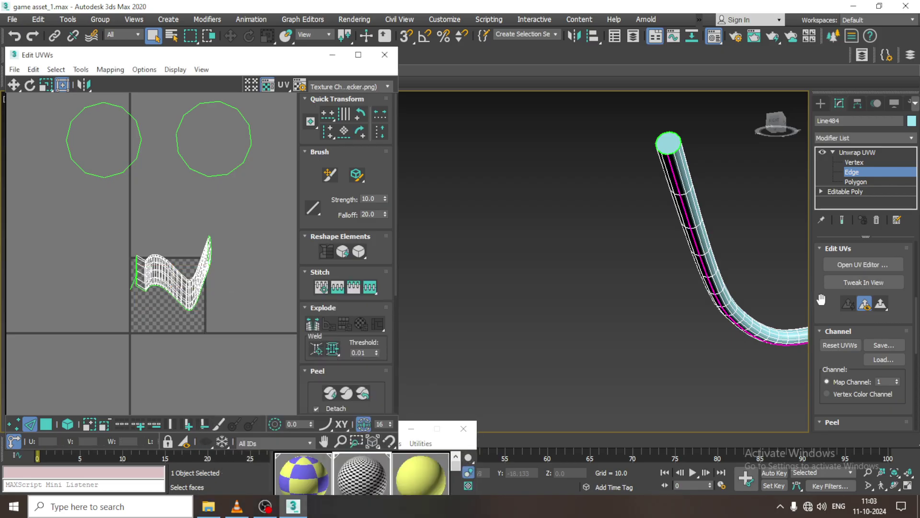
Step: Turn off Ignore Backfacing, select the pipe's tube shell at Polygon level and flatten its UVs with Quick Peel
{"action": "left_click_drag", "start_coordinate": [822, 301], "coordinate": [841, 421]}
{"action": "left_click", "coordinate": [848, 255]}
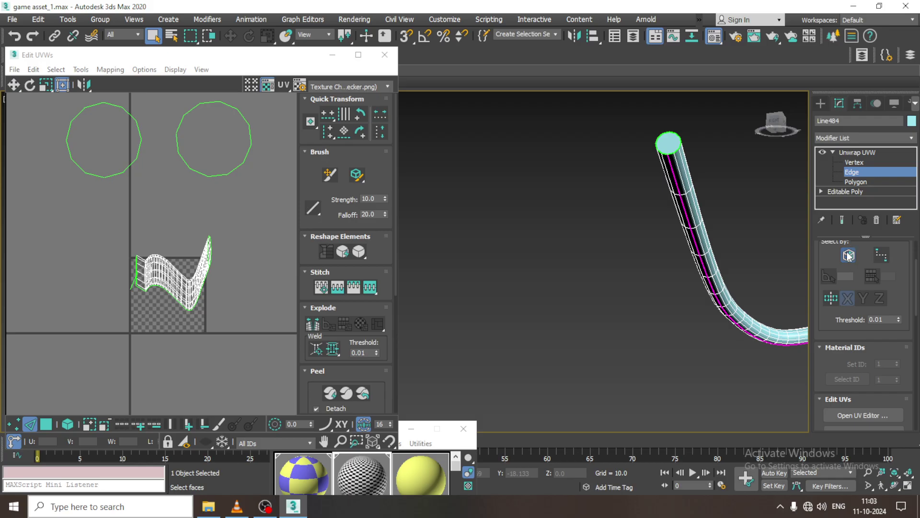
{"action": "left_click", "coordinate": [855, 182]}
{"action": "left_click", "coordinate": [669, 142]}
{"action": "left_click_drag", "start_coordinate": [102, 223], "coordinate": [328, 373]}
{"action": "left_click", "coordinate": [330, 397]}
{"action": "scroll", "coordinate": [189, 334], "scroll_direction": "up", "scroll_amount": 5}
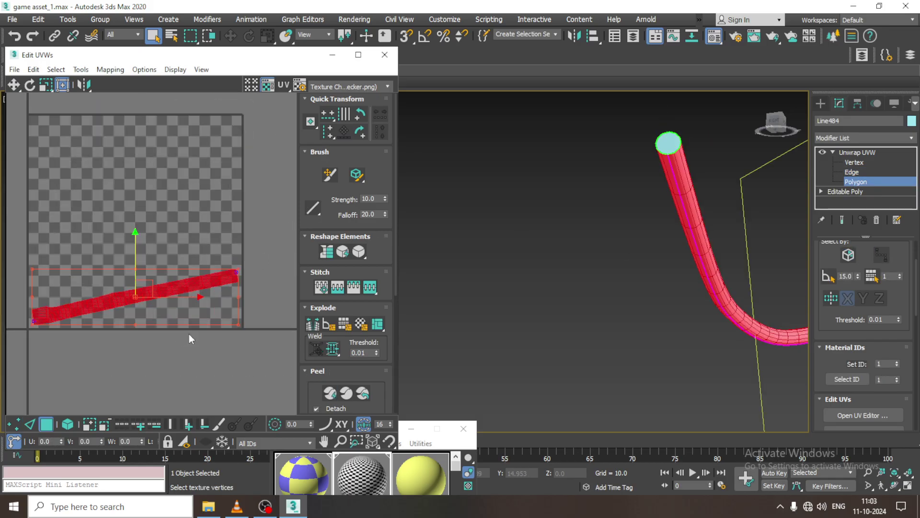
Step: Select all of the pipe's UV shells and pack them into the texture tile with Pack UVs
{"action": "scroll", "coordinate": [186, 326], "scroll_direction": "down", "scroll_amount": 4}
{"action": "scroll", "coordinate": [110, 199], "scroll_direction": "down", "scroll_amount": 3}
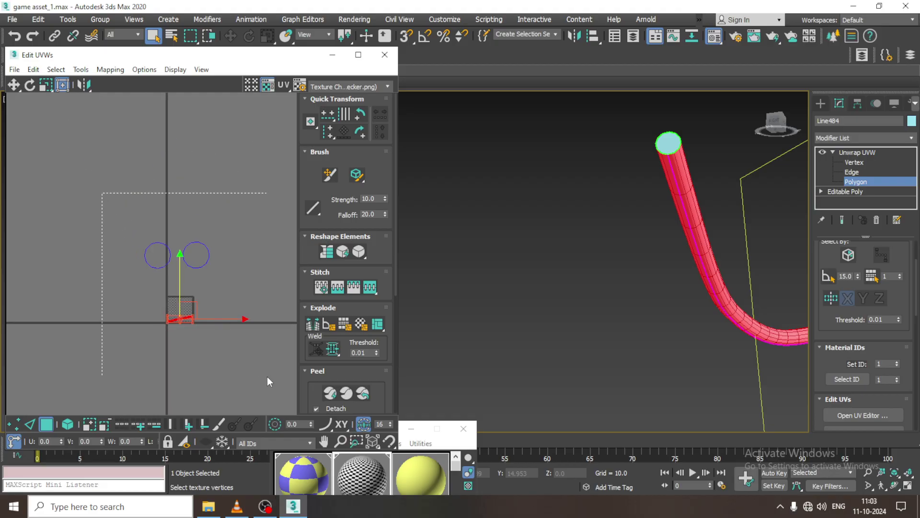
{"action": "key", "text": "ctrl+a"}
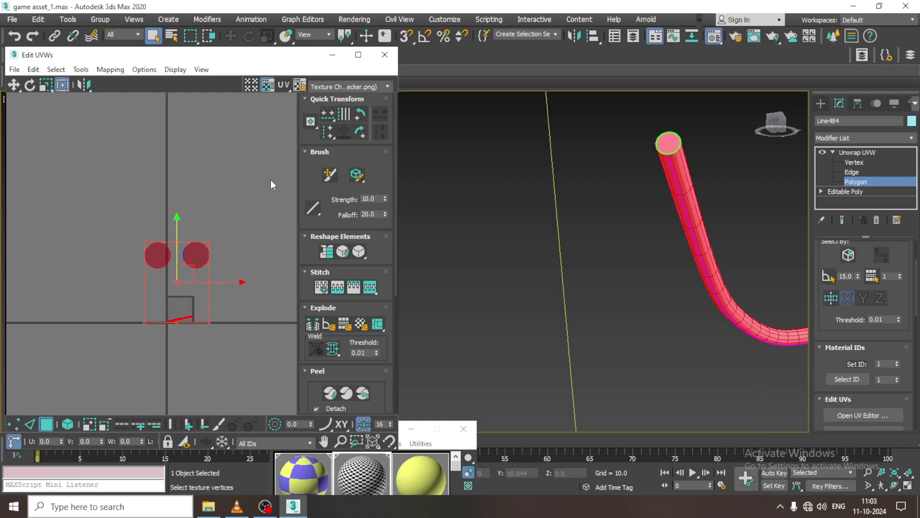
{"action": "left_click", "coordinate": [81, 69]}
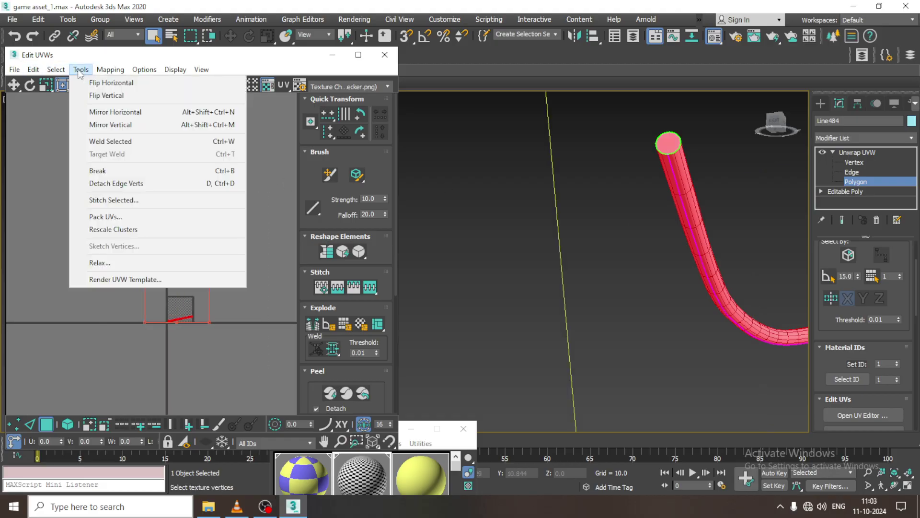
{"action": "left_click", "coordinate": [176, 217]}
{"action": "left_click", "coordinate": [174, 155]}
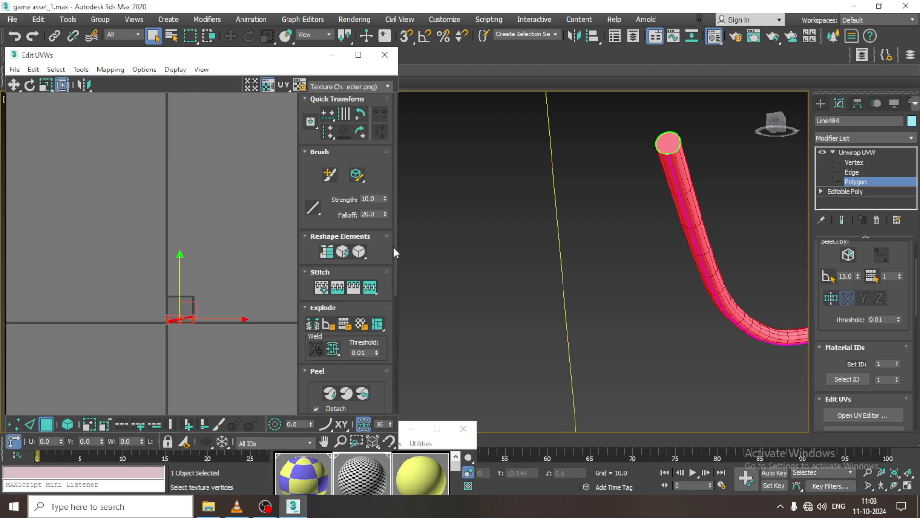
Step: Leave the pipe's polygon level and assign the black-and-white checker material, 02 - Default, to the pipe
{"action": "left_click", "coordinate": [875, 153]}
{"action": "left_click", "coordinate": [417, 429]}
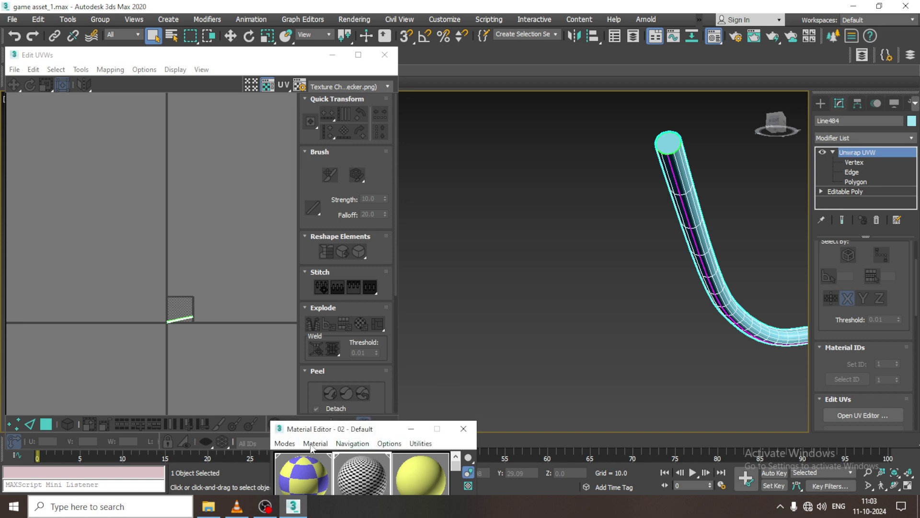
{"action": "left_click_drag", "start_coordinate": [309, 429], "coordinate": [286, 272]}
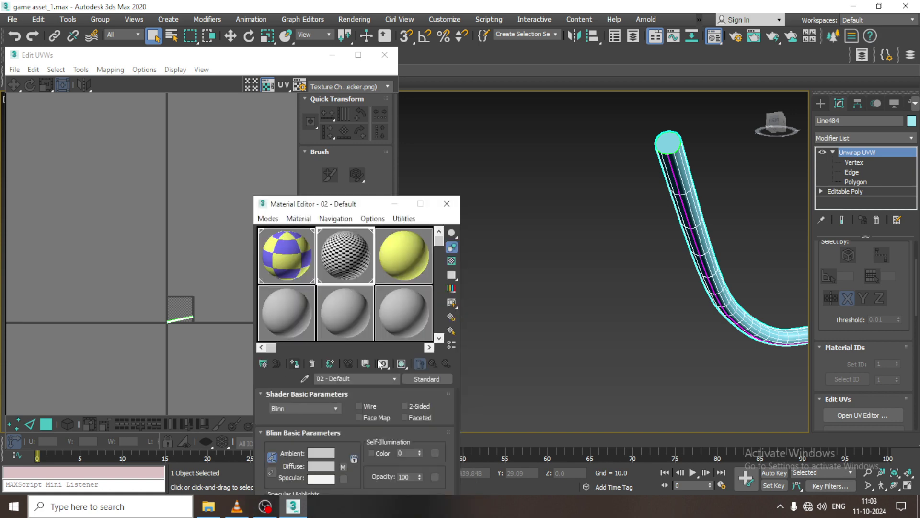
{"action": "left_click", "coordinate": [433, 363]}
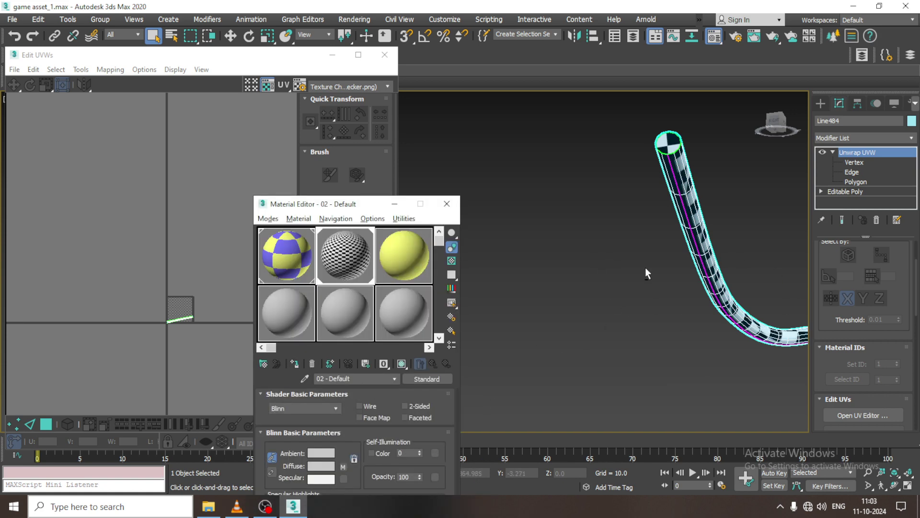
Step: End the pipe's isolation, then select the building's blue wall body beside the pipe and isolate it
{"action": "middle_click_drag", "start_coordinate": [645, 267], "coordinate": [760, 255], "text": "alt"}
{"action": "right_click", "coordinate": [761, 254]}
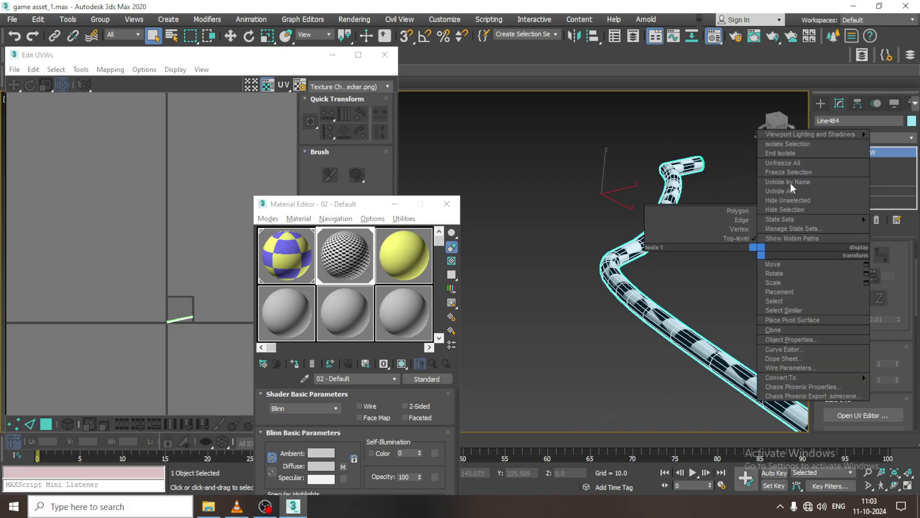
{"action": "left_click", "coordinate": [794, 153]}
{"action": "scroll", "coordinate": [668, 261], "scroll_direction": "down", "scroll_amount": 3}
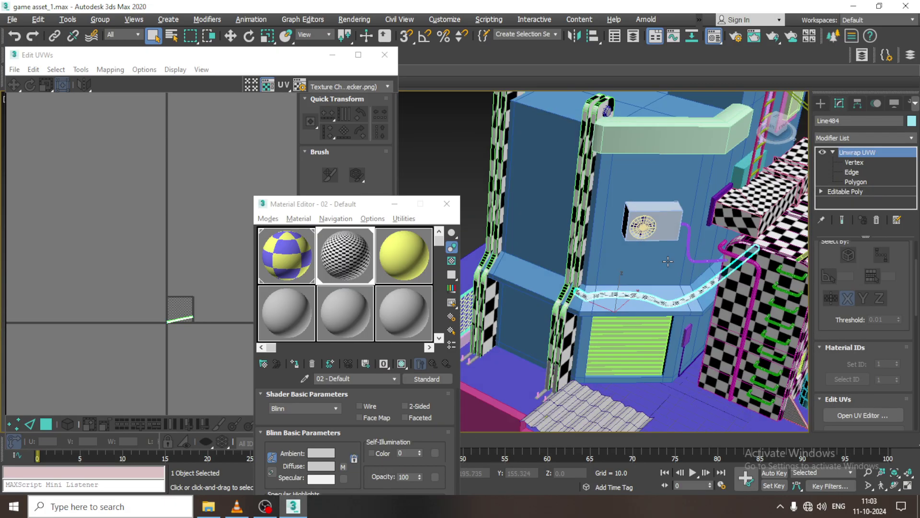
{"action": "middle_click_drag", "start_coordinate": [667, 261], "coordinate": [690, 269]}
{"action": "left_click", "coordinate": [667, 286]}
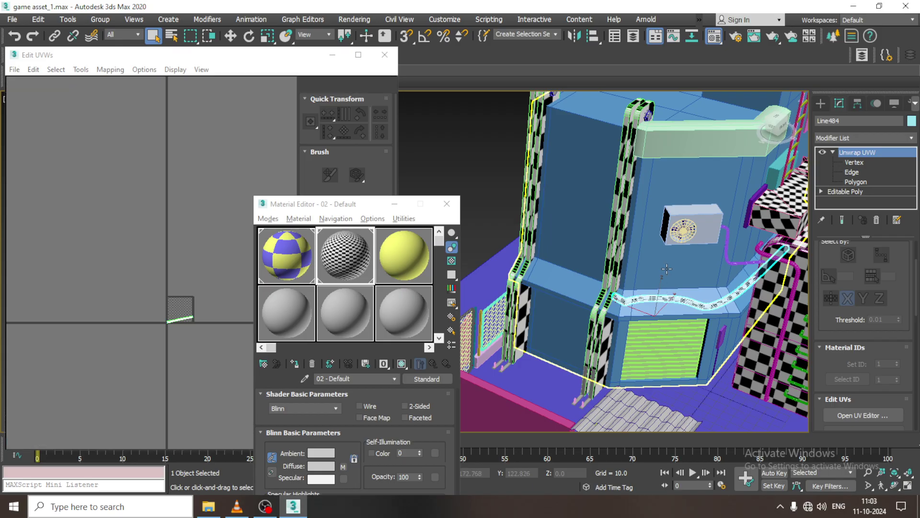
{"action": "key", "text": "alt+q"}
{"action": "middle_click_drag", "start_coordinate": [657, 265], "coordinate": [618, 182], "text": "alt"}
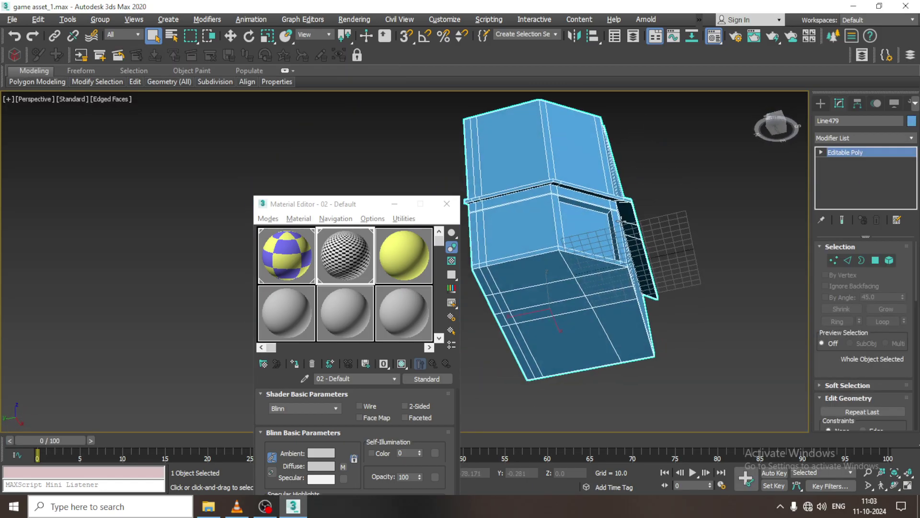
Step: Add an Unwrap UVW modifier to the isolated building body
{"action": "left_click", "coordinate": [869, 137]}
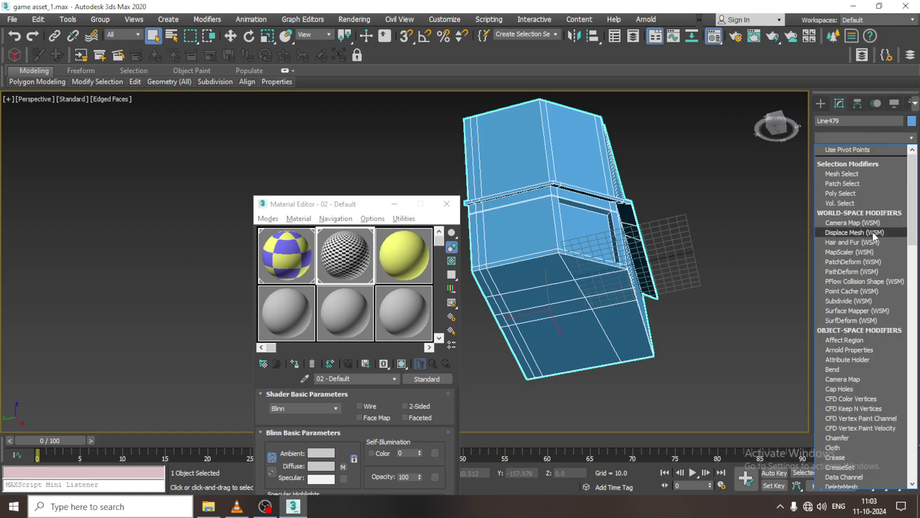
{"action": "key", "text": "u"}
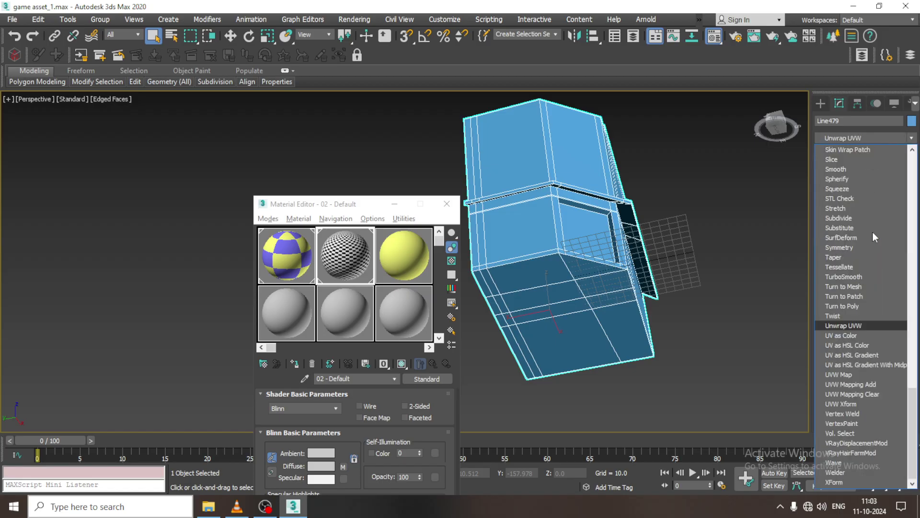
{"action": "left_click", "coordinate": [859, 327]}
{"action": "middle_click_drag", "start_coordinate": [618, 258], "coordinate": [553, 297], "text": "alt"}
Step: Select all the faces on the underside of the building body, minimizing the Material Editor to clear the view
{"action": "left_click", "coordinate": [520, 111]}
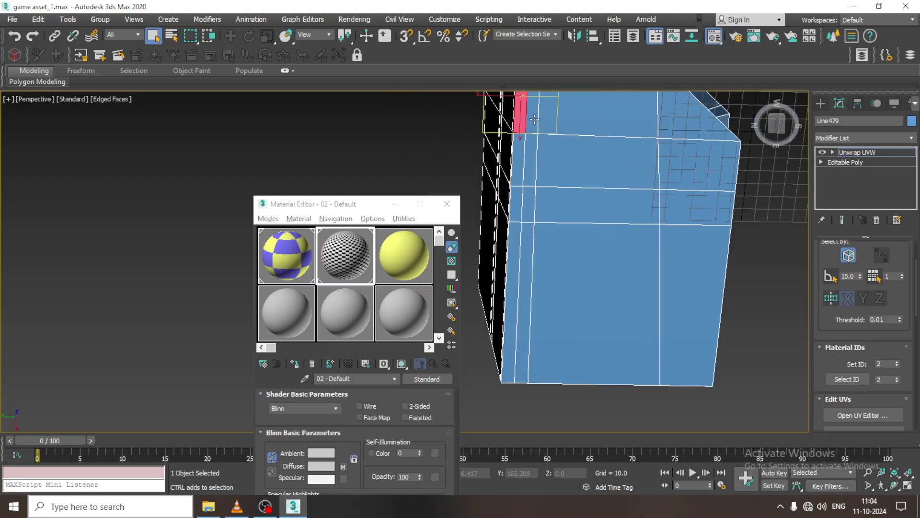
{"action": "left_click", "coordinate": [532, 114], "text": "ctrl"}
{"action": "left_click", "coordinate": [599, 122], "text": "ctrl"}
{"action": "left_click", "coordinate": [690, 135], "text": "ctrl"}
{"action": "left_click", "coordinate": [404, 207]}
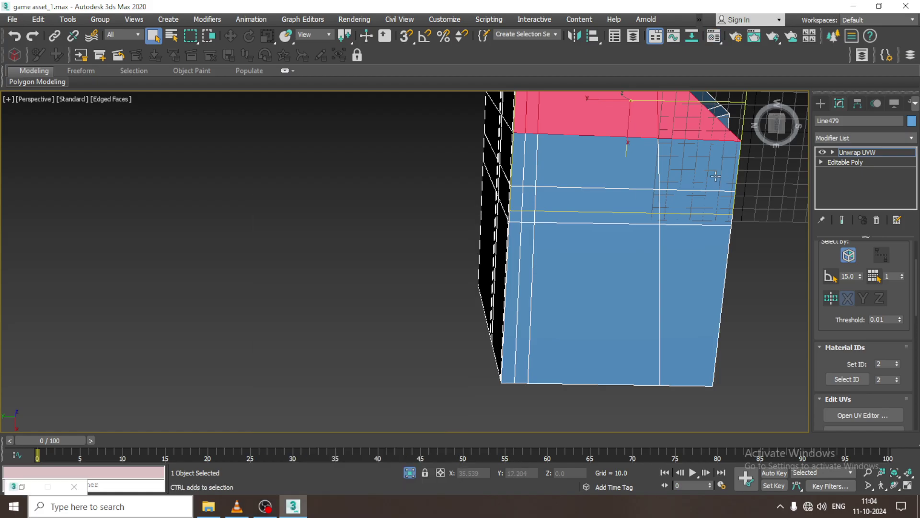
{"action": "left_click", "coordinate": [697, 166], "text": "ctrl"}
{"action": "left_click", "coordinate": [594, 163], "text": "ctrl"}
{"action": "left_click", "coordinate": [527, 163], "text": "ctrl"}
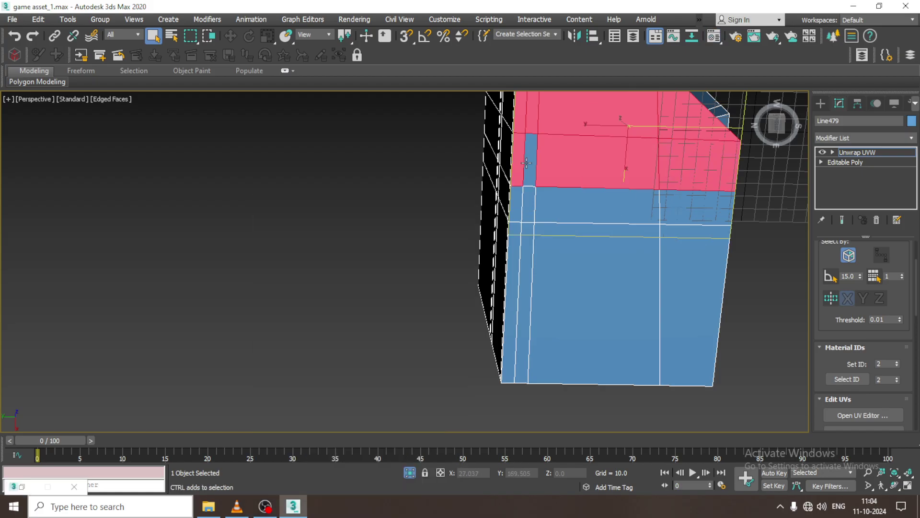
{"action": "left_click", "coordinate": [527, 204], "text": "ctrl"}
{"action": "left_click", "coordinate": [523, 242], "text": "ctrl"}
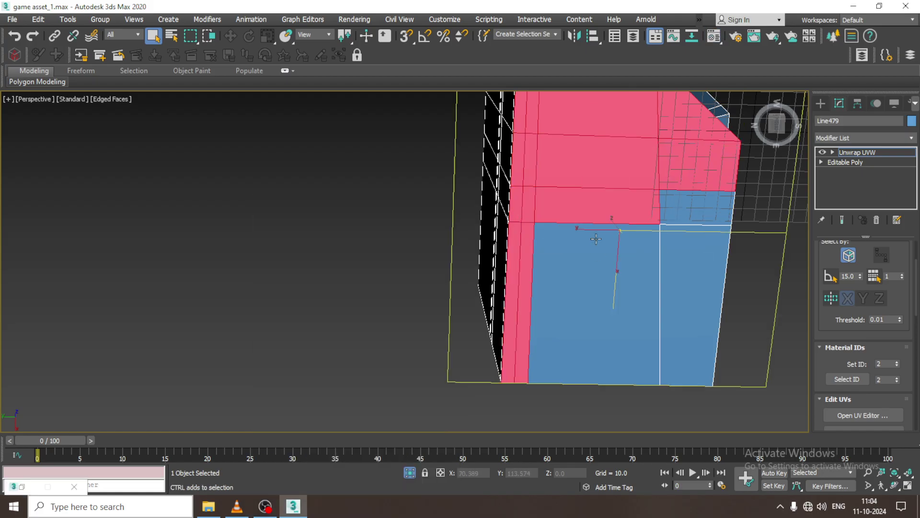
{"action": "left_click", "coordinate": [615, 251], "text": "ctrl"}
{"action": "left_click", "coordinate": [692, 267], "text": "ctrl"}
{"action": "scroll", "coordinate": [826, 364], "scroll_direction": "down", "scroll_amount": 3}
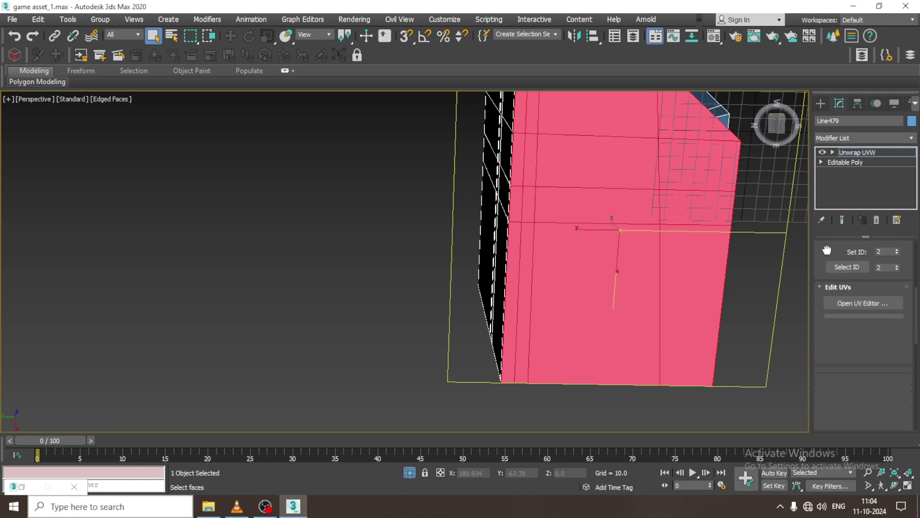
Step: Open the UV Editor for the building's underside faces and move their UV shell above and left of the texture tile
{"action": "left_click", "coordinate": [864, 302]}
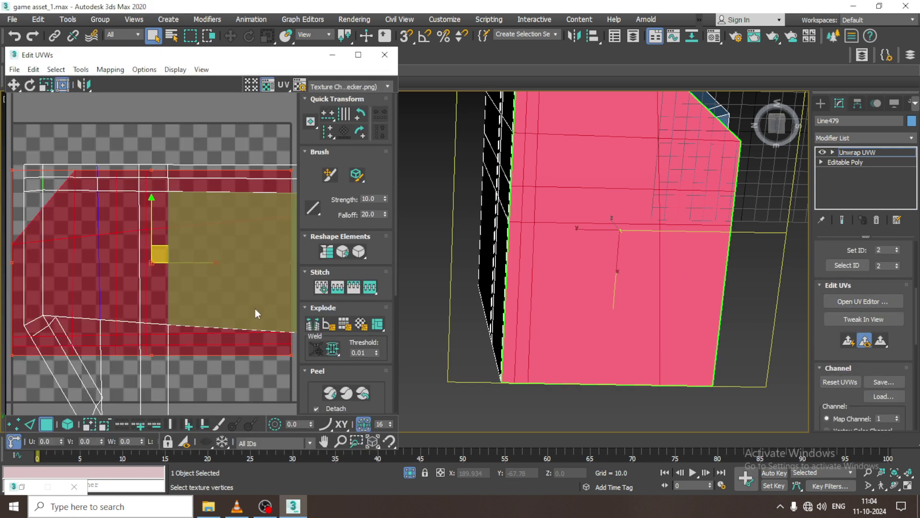
{"action": "scroll", "coordinate": [161, 297], "scroll_direction": "down", "scroll_amount": 5}
{"action": "left_click_drag", "start_coordinate": [144, 276], "coordinate": [100, 121]}
Step: At Edge level, select the edges around the base of the narrow raised parapet on the roof and break them into a UV seam
{"action": "middle_click_drag", "start_coordinate": [589, 144], "coordinate": [586, 289], "text": "alt"}
{"action": "scroll", "coordinate": [621, 192], "scroll_direction": "down", "scroll_amount": 1}
{"action": "scroll", "coordinate": [592, 240], "scroll_direction": "up", "scroll_amount": 4}
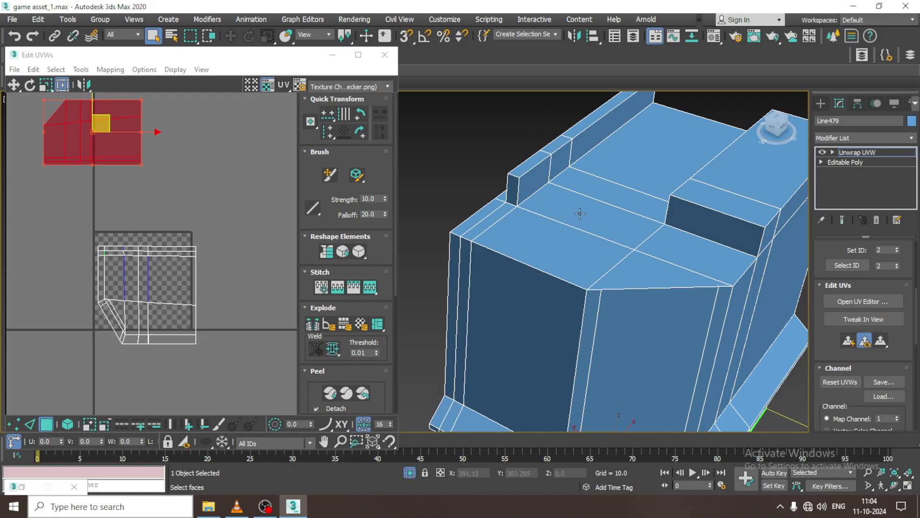
{"action": "middle_click_drag", "start_coordinate": [633, 226], "coordinate": [566, 216]}
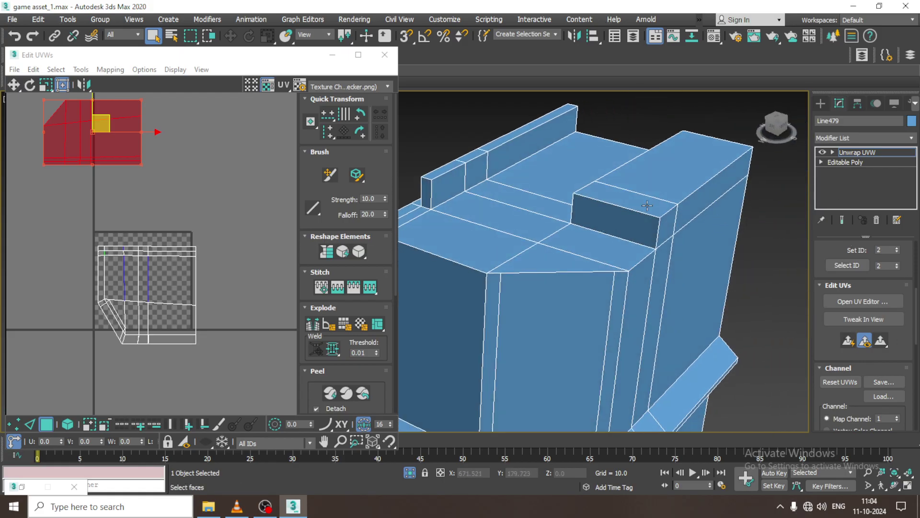
{"action": "middle_click_drag", "start_coordinate": [647, 206], "coordinate": [658, 218]}
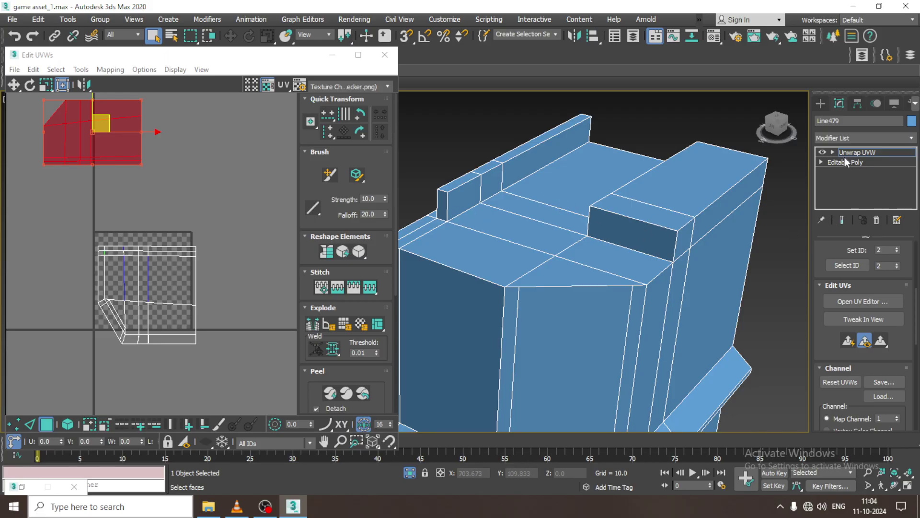
{"action": "left_click", "coordinate": [833, 152]}
{"action": "left_click", "coordinate": [857, 172]}
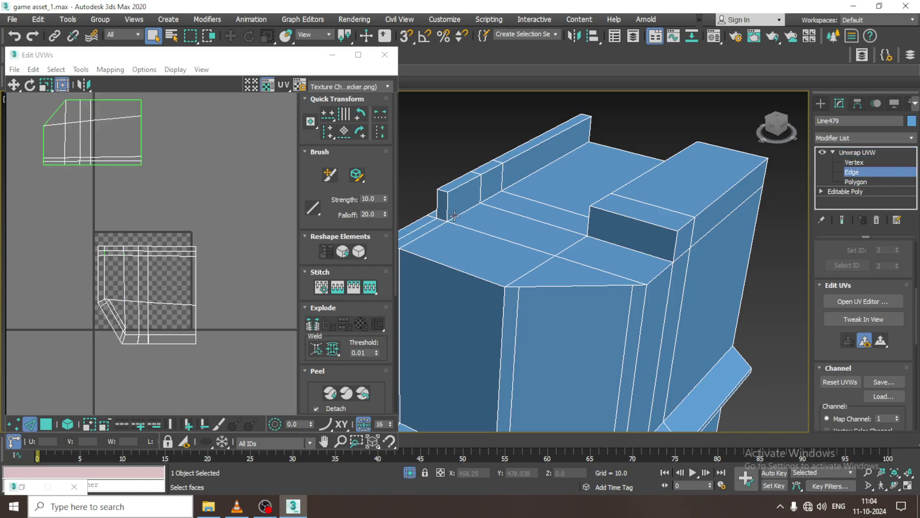
{"action": "left_click", "coordinate": [455, 217]}
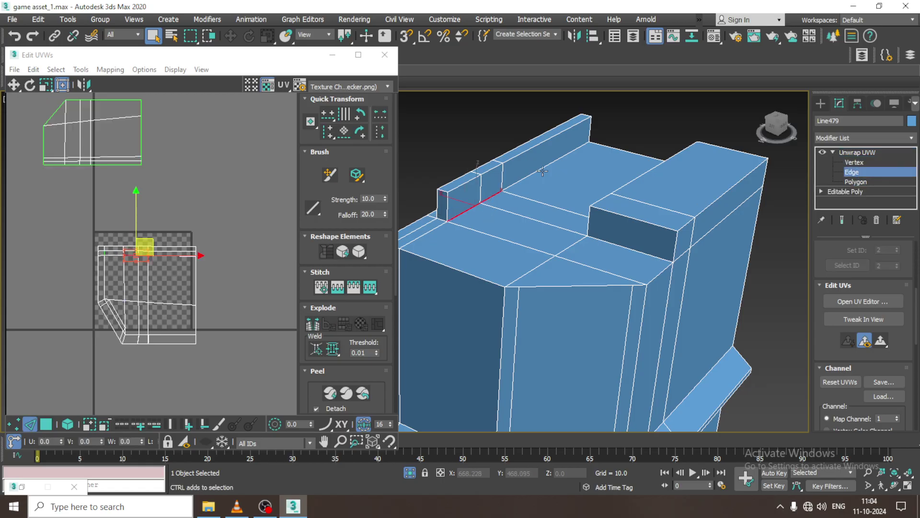
{"action": "left_click", "coordinate": [542, 171], "text": "ctrl"}
{"action": "middle_click_drag", "start_coordinate": [543, 171], "coordinate": [618, 195], "text": "alt"}
{"action": "left_click", "coordinate": [609, 240], "text": "ctrl"}
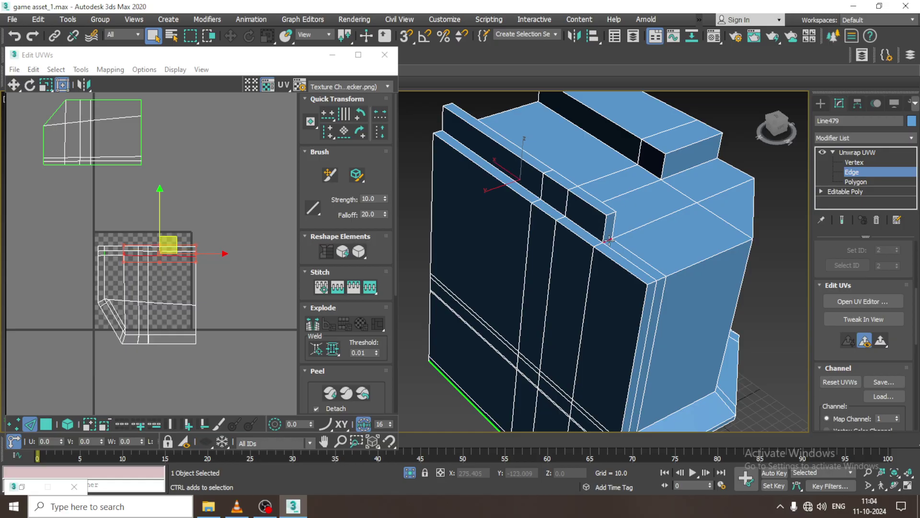
{"action": "left_click", "coordinate": [536, 196], "text": "ctrl"}
{"action": "middle_click_drag", "start_coordinate": [537, 195], "coordinate": [717, 206], "text": "alt"}
{"action": "scroll", "coordinate": [462, 232], "scroll_direction": "up", "scroll_amount": 2}
{"action": "left_click", "coordinate": [521, 226], "text": "ctrl"}
{"action": "middle_click_drag", "start_coordinate": [716, 206], "coordinate": [645, 251]}
{"action": "middle_click_drag", "start_coordinate": [565, 239], "coordinate": [615, 243], "text": "alt"}
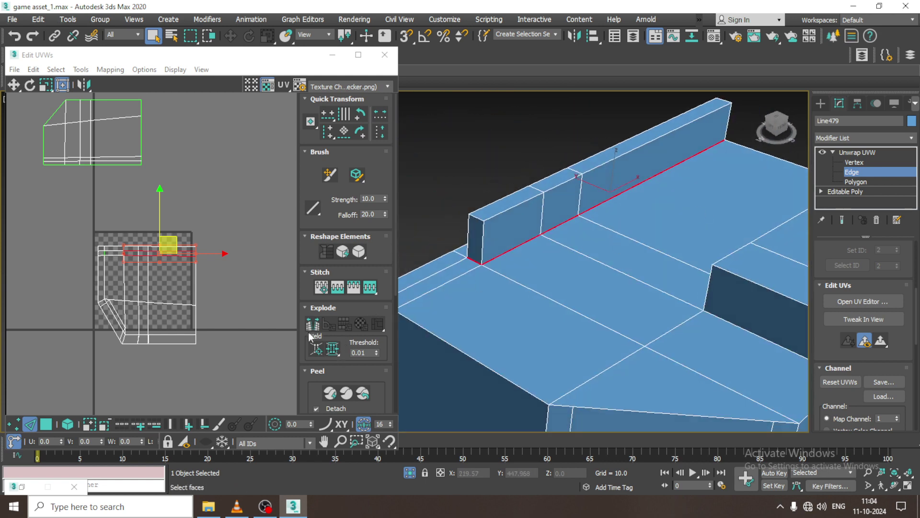
Step: At Polygon level, turn off Ignore Backfacing and select all faces of the narrow raised parapet
{"action": "left_click", "coordinate": [856, 182]}
{"action": "middle_click_drag", "start_coordinate": [561, 204], "coordinate": [581, 146], "text": "alt"}
{"action": "middle_click_drag", "start_coordinate": [580, 146], "coordinate": [586, 178]}
{"action": "middle_click_drag", "start_coordinate": [586, 179], "coordinate": [625, 186], "text": "alt"}
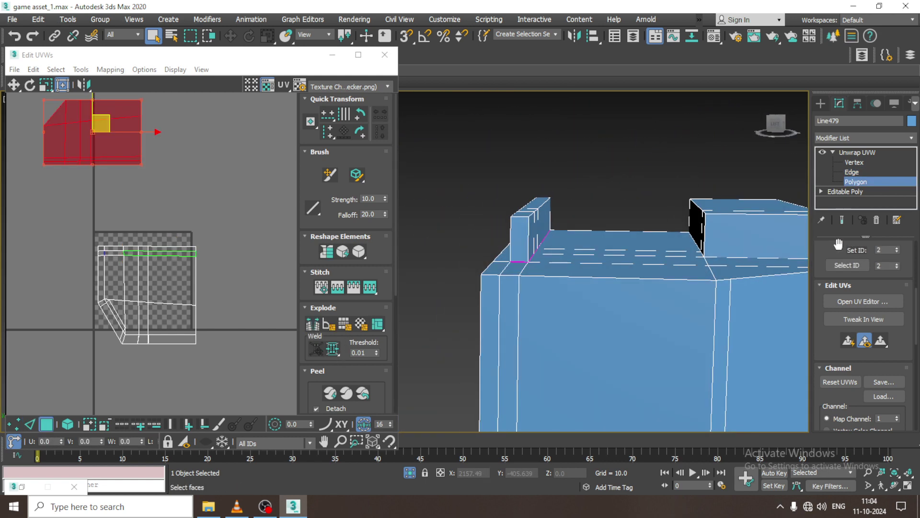
{"action": "scroll", "coordinate": [851, 329], "scroll_direction": "up", "scroll_amount": 3}
{"action": "middle_click_drag", "start_coordinate": [589, 282], "coordinate": [596, 265], "text": "alt"}
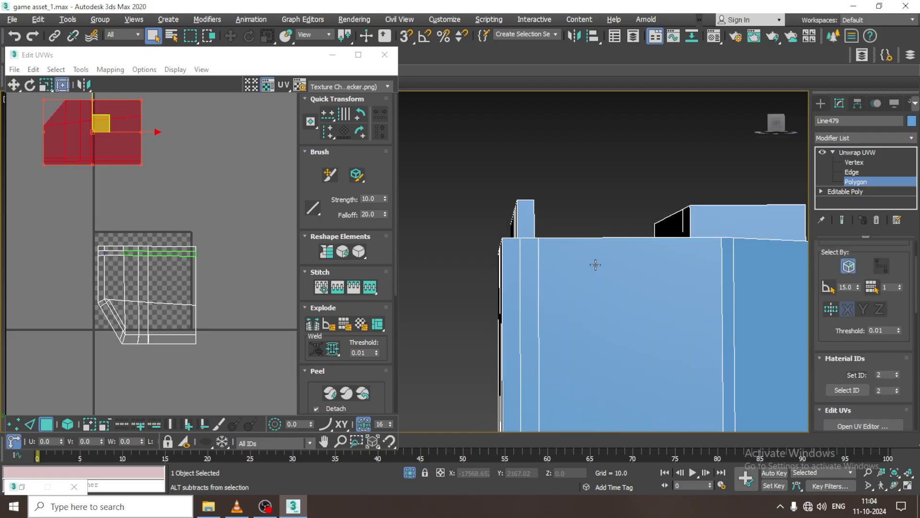
{"action": "left_click", "coordinate": [850, 270]}
{"action": "middle_click_drag", "start_coordinate": [590, 220], "coordinate": [585, 226], "text": "alt"}
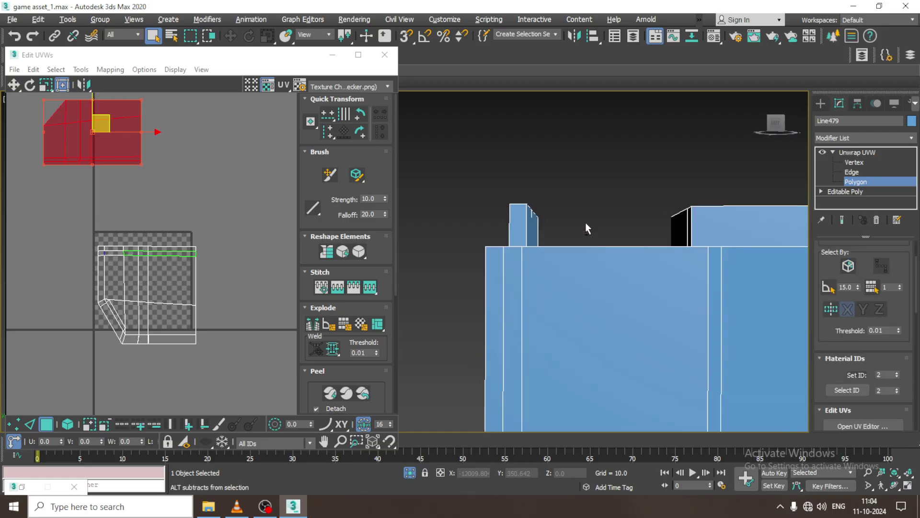
{"action": "left_click_drag", "start_coordinate": [487, 181], "coordinate": [561, 230]}
{"action": "middle_click_drag", "start_coordinate": [571, 219], "coordinate": [604, 246], "text": "alt"}
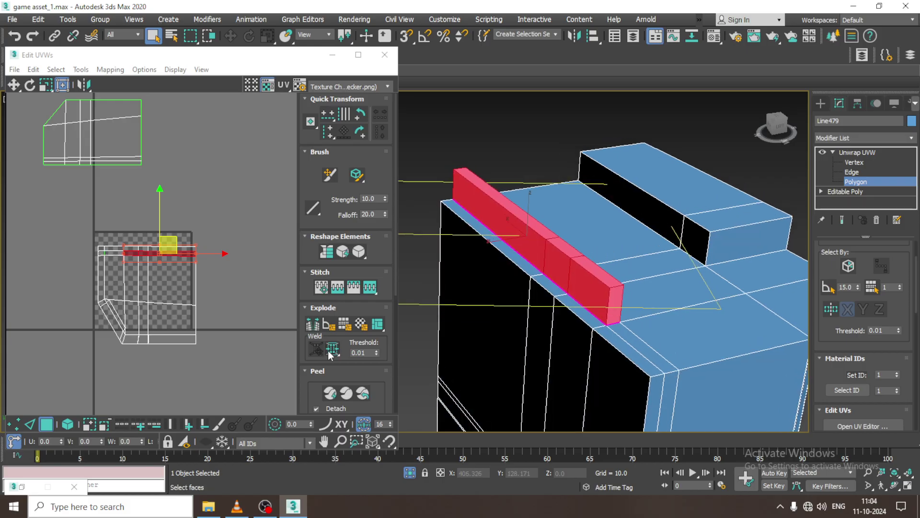
Step: Apply Quick Peel to the parapet faces and move their UV shell above the texture tile, beside the underside shell
{"action": "left_click", "coordinate": [329, 397]}
{"action": "scroll", "coordinate": [129, 315], "scroll_direction": "up", "scroll_amount": 2}
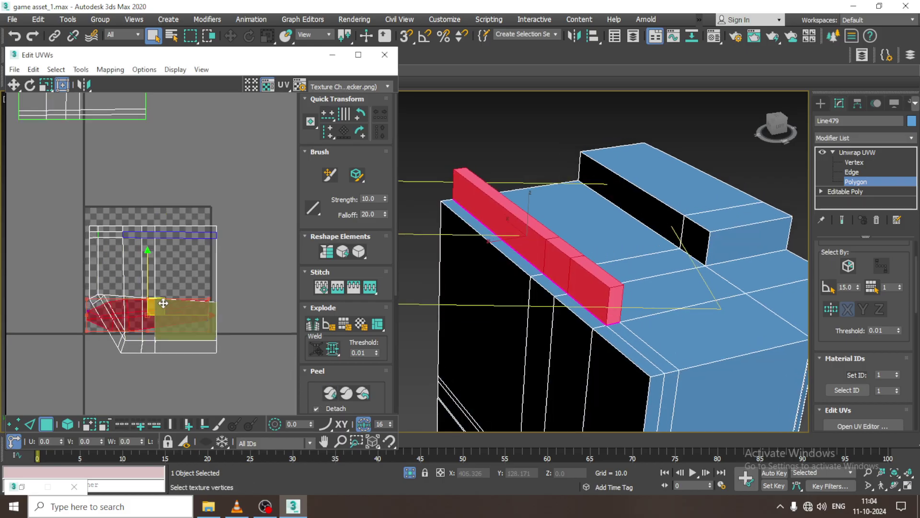
{"action": "left_click_drag", "start_coordinate": [162, 303], "coordinate": [241, 89]}
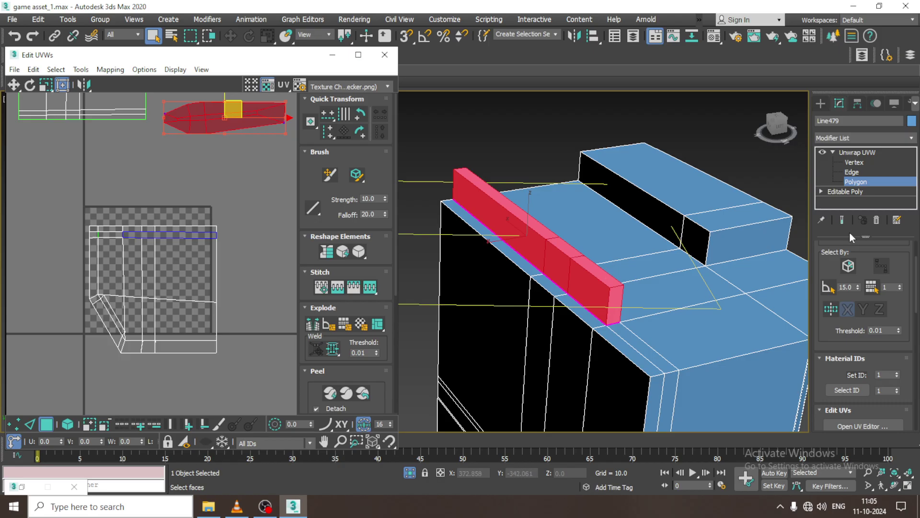
Step: Select the upper front edges of the roof parapet, break them into a UV seam, and Quick Peel the parapet faces again
{"action": "left_click", "coordinate": [856, 181]}
{"action": "left_click", "coordinate": [593, 275]}
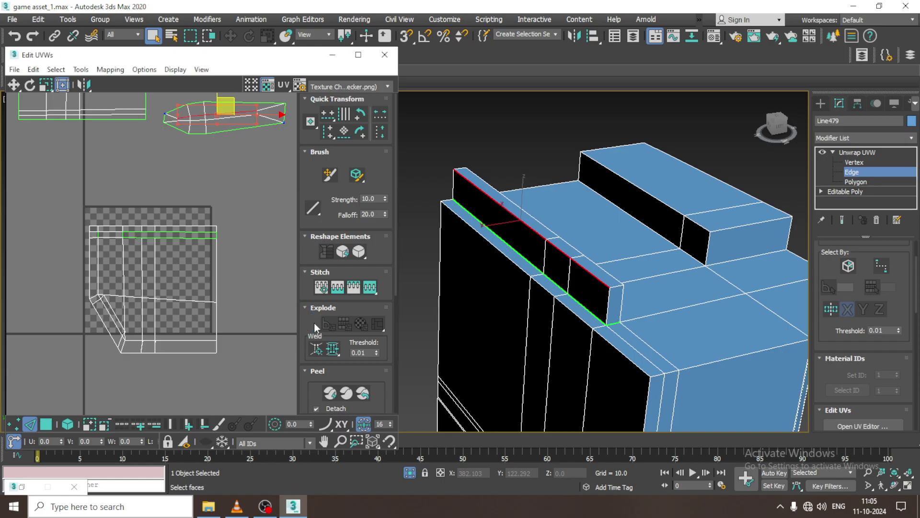
{"action": "left_click", "coordinate": [857, 182]}
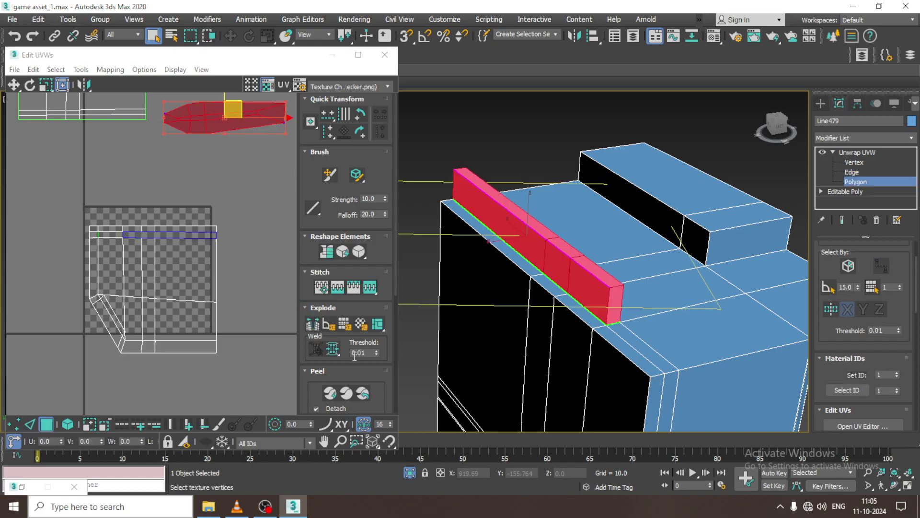
{"action": "left_click", "coordinate": [330, 391]}
{"action": "scroll", "coordinate": [188, 320], "scroll_direction": "up", "scroll_amount": 3}
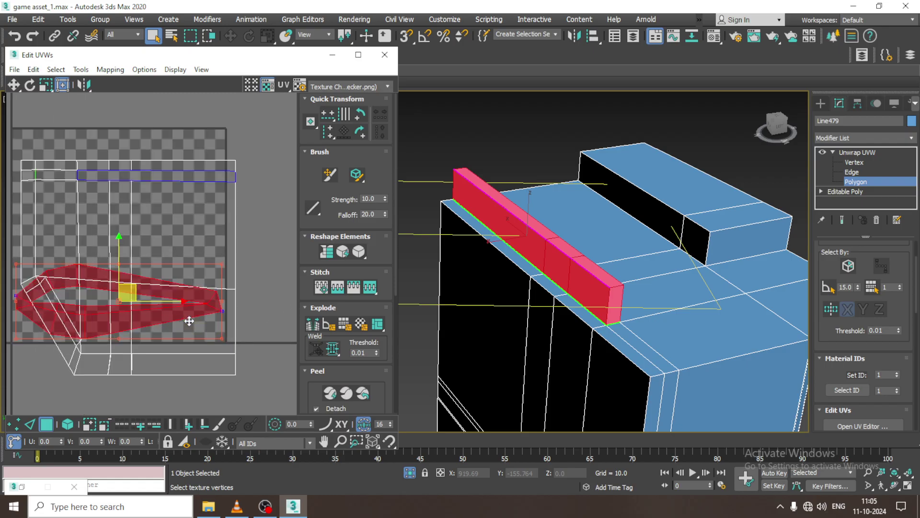
{"action": "middle_click_drag", "start_coordinate": [155, 297], "coordinate": [140, 314]}
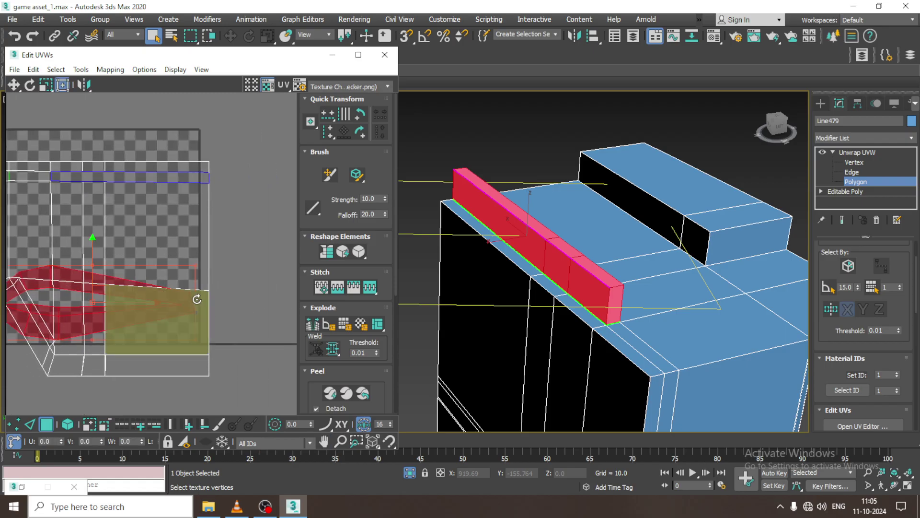
Step: At Edge level, select the vertical edge at the parapet's end and try to break it into a seam
{"action": "left_click", "coordinate": [231, 303]}
{"action": "scroll", "coordinate": [148, 312], "scroll_direction": "up", "scroll_amount": 4}
{"action": "left_click", "coordinate": [244, 270]}
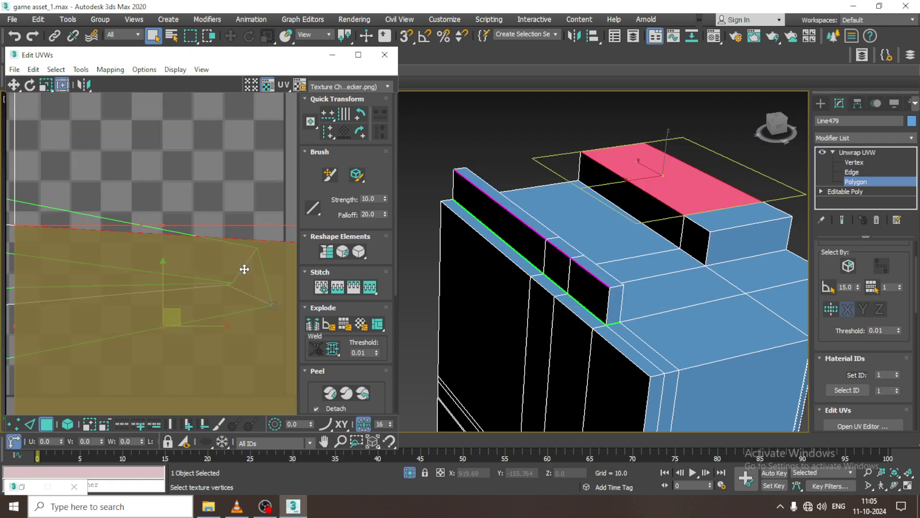
{"action": "key", "text": "2"}
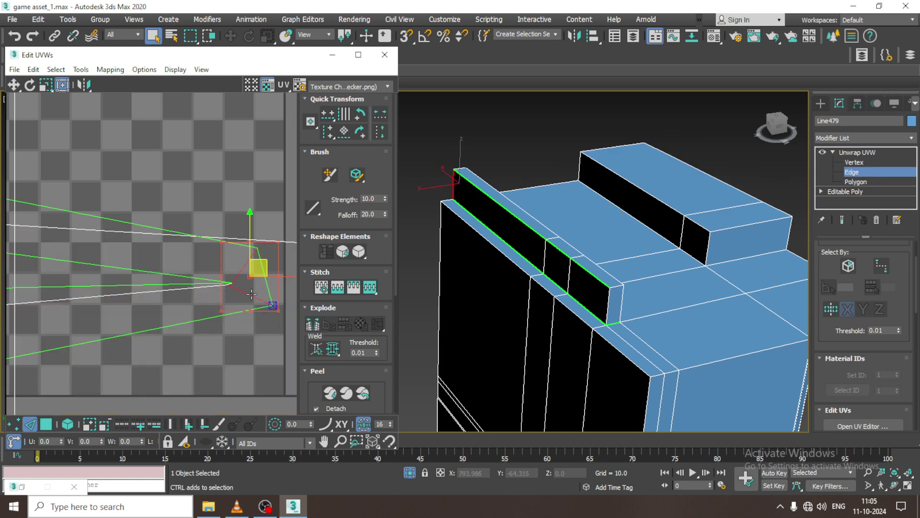
{"action": "left_click", "coordinate": [312, 324]}
Step: Try Quick Peel at Polygon level and undo back to the peeled parapet before its end edge was broken
{"action": "left_click", "coordinate": [861, 182]}
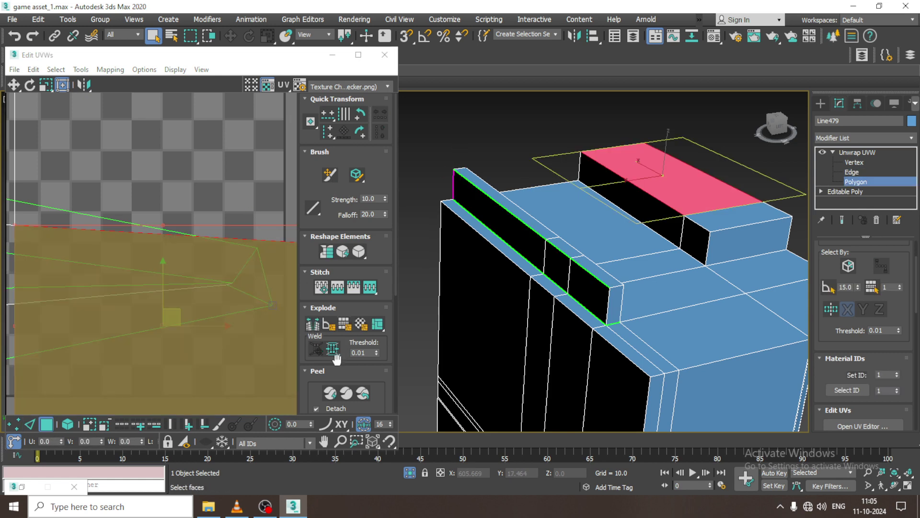
{"action": "left_click", "coordinate": [330, 394]}
{"action": "scroll", "coordinate": [220, 302], "scroll_direction": "down", "scroll_amount": 5}
{"action": "left_click_drag", "start_coordinate": [213, 297], "coordinate": [287, 177]}
{"action": "key", "text": "ctrl+z"}
{"action": "key", "text": "ctrl+z"}
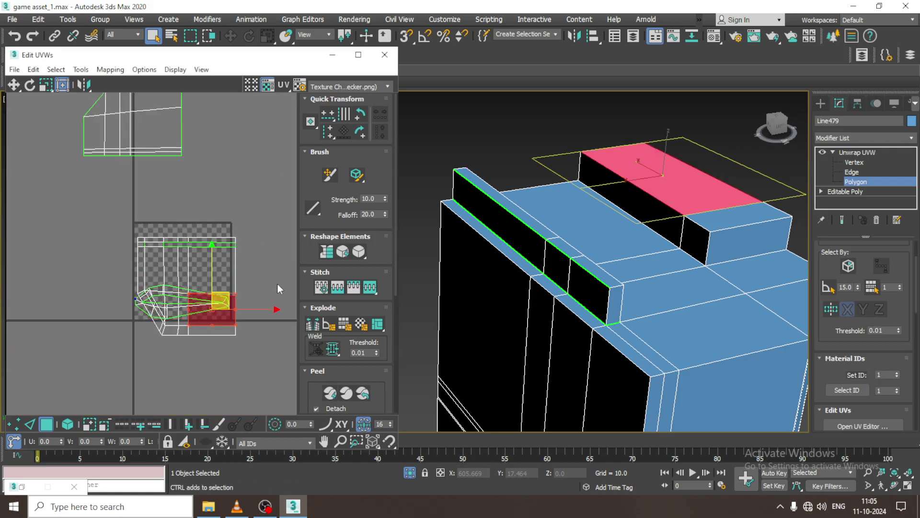
{"action": "left_click", "coordinate": [278, 285]}
{"action": "key", "text": "ctrl+z"}
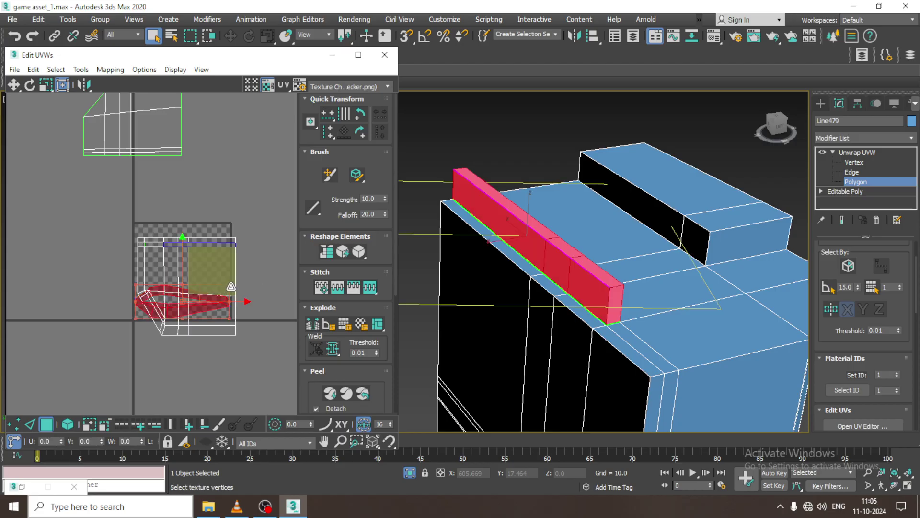
Step: Move the parapet's UV shell above the texture tile, beside the underside shell
{"action": "left_click_drag", "start_coordinate": [203, 291], "coordinate": [277, 145]}
{"action": "left_click_drag", "start_coordinate": [259, 293], "coordinate": [246, 136]}
{"action": "left_click", "coordinate": [172, 289]}
Step: Select the end face and the long inner side faces of the larger raised block on the roof
{"action": "middle_click_drag", "start_coordinate": [672, 293], "coordinate": [600, 313], "text": "alt"}
{"action": "left_click", "coordinate": [545, 300]}
{"action": "middle_click_drag", "start_coordinate": [545, 300], "coordinate": [568, 304], "text": "alt"}
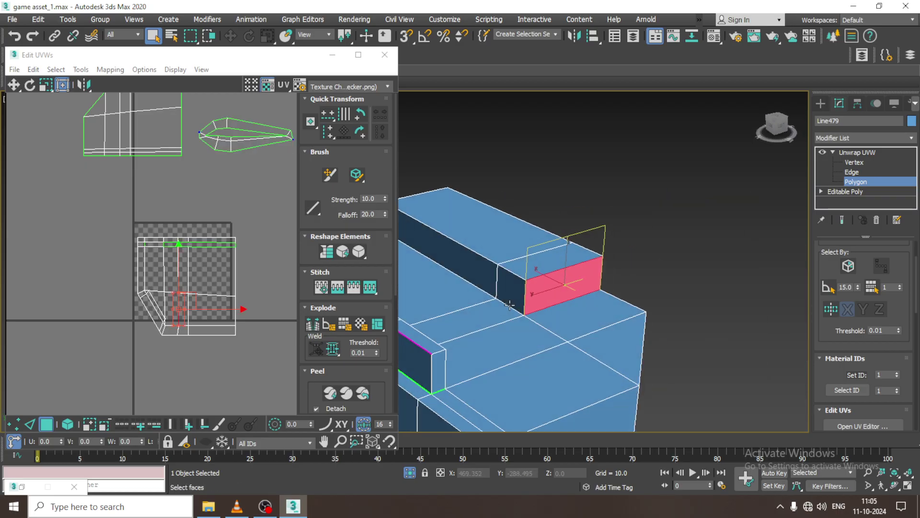
{"action": "left_click", "coordinate": [511, 292], "text": "ctrl"}
{"action": "left_click", "coordinate": [480, 285], "text": "ctrl"}
{"action": "middle_click_drag", "start_coordinate": [481, 285], "coordinate": [694, 278], "text": "alt"}
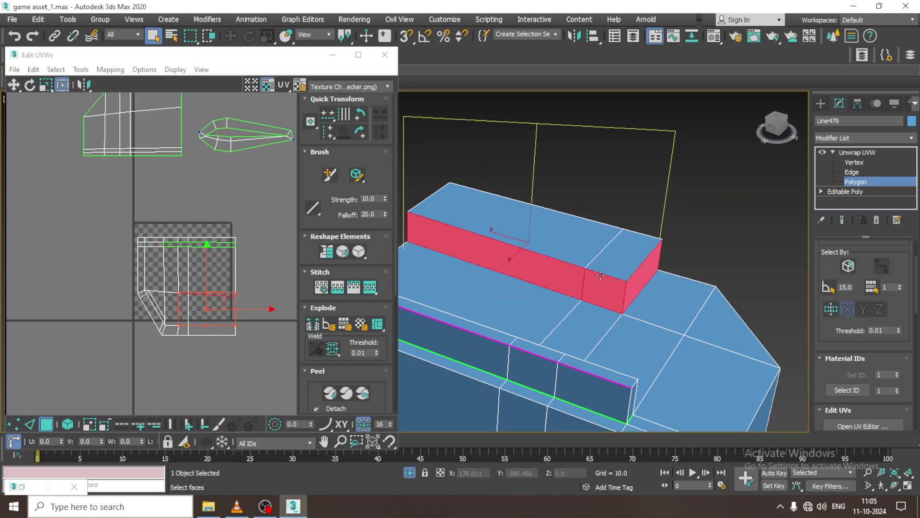
Step: At Edge level, select the edges around the base of the larger roof block and break them into a UV seam
{"action": "key", "text": "2"}
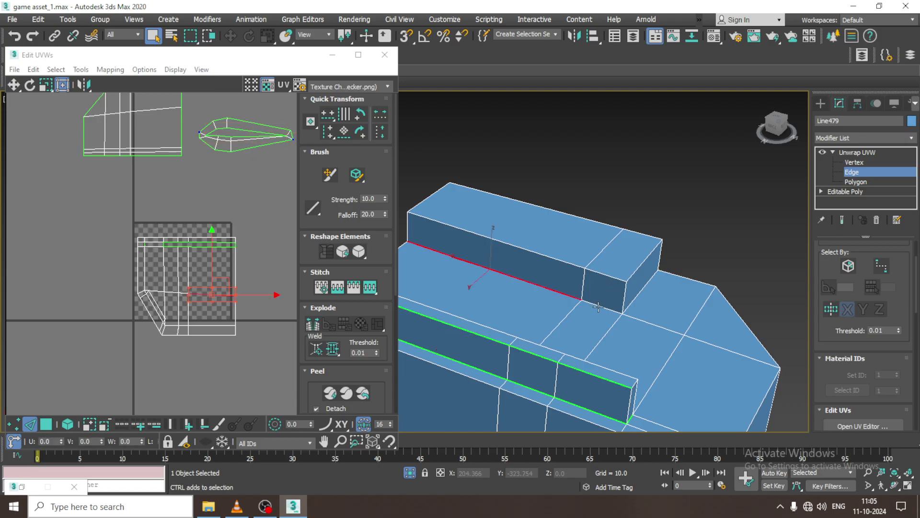
{"action": "left_click", "coordinate": [637, 297]}
{"action": "middle_click_drag", "start_coordinate": [637, 298], "coordinate": [662, 306], "text": "alt"}
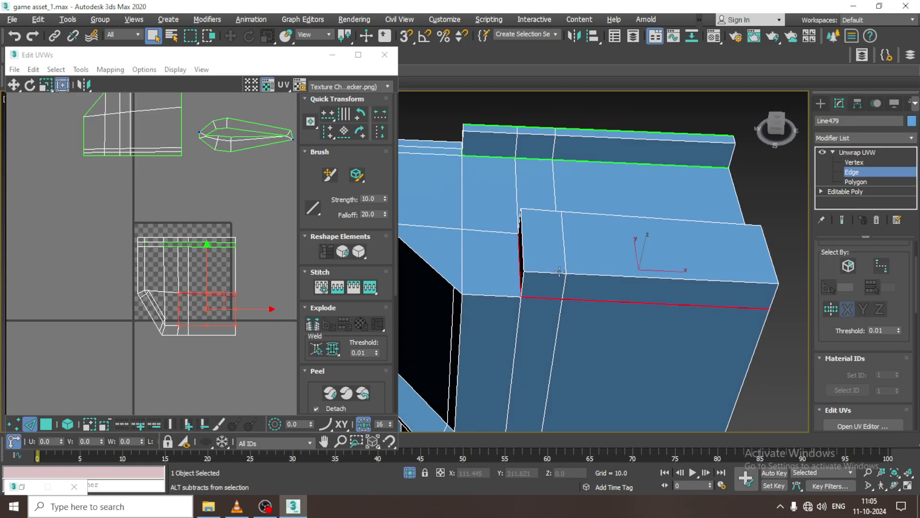
{"action": "middle_click_drag", "start_coordinate": [559, 271], "coordinate": [611, 256], "text": "alt"}
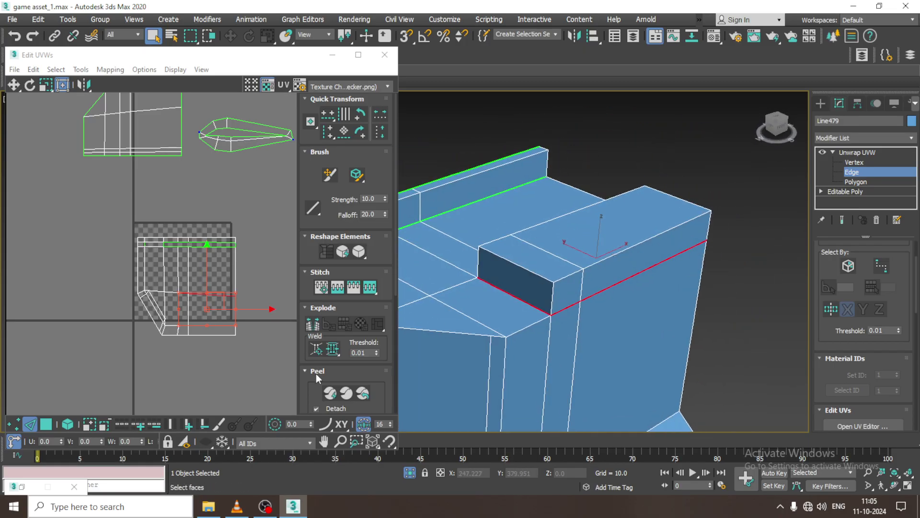
{"action": "left_click", "coordinate": [314, 329]}
Step: At Polygon level, Quick Peel all faces of the larger roof block and move their UV shell left of the texture tile
{"action": "left_click", "coordinate": [871, 181]}
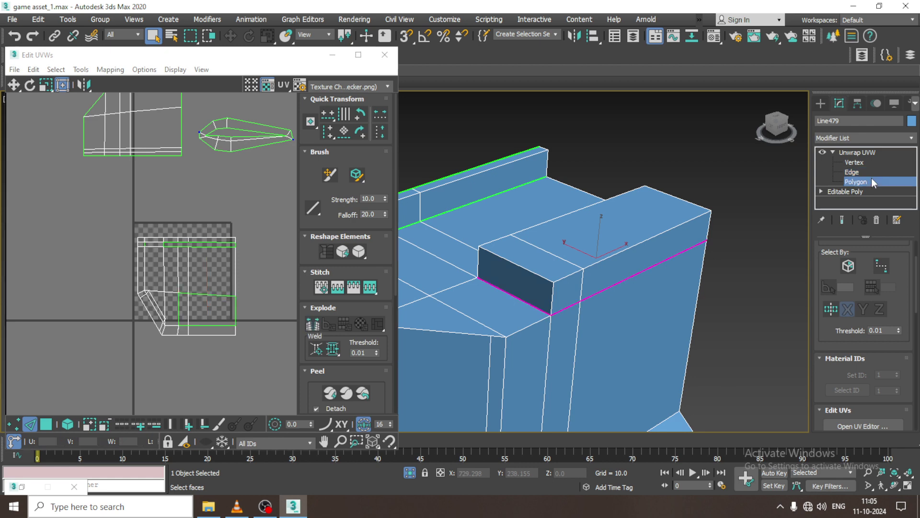
{"action": "middle_click_drag", "start_coordinate": [571, 239], "coordinate": [554, 203], "text": "alt"}
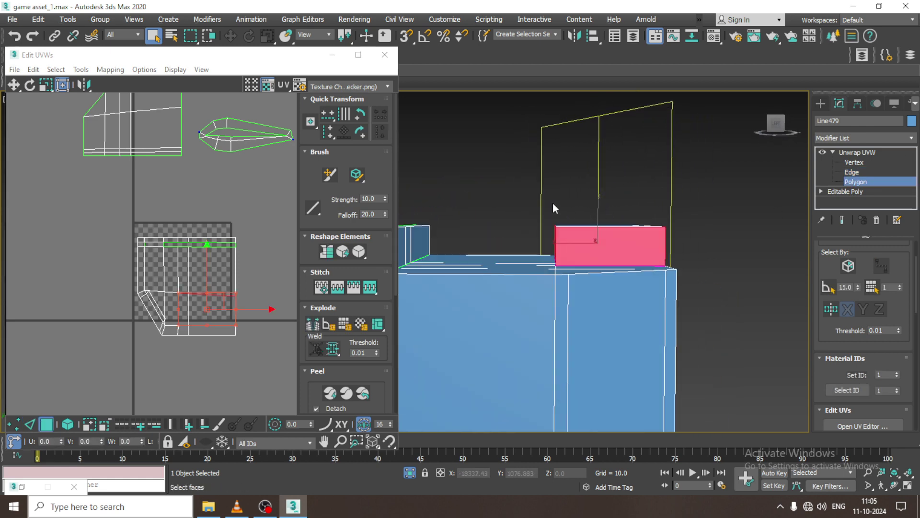
{"action": "middle_click_drag", "start_coordinate": [675, 244], "coordinate": [274, 373], "text": "alt"}
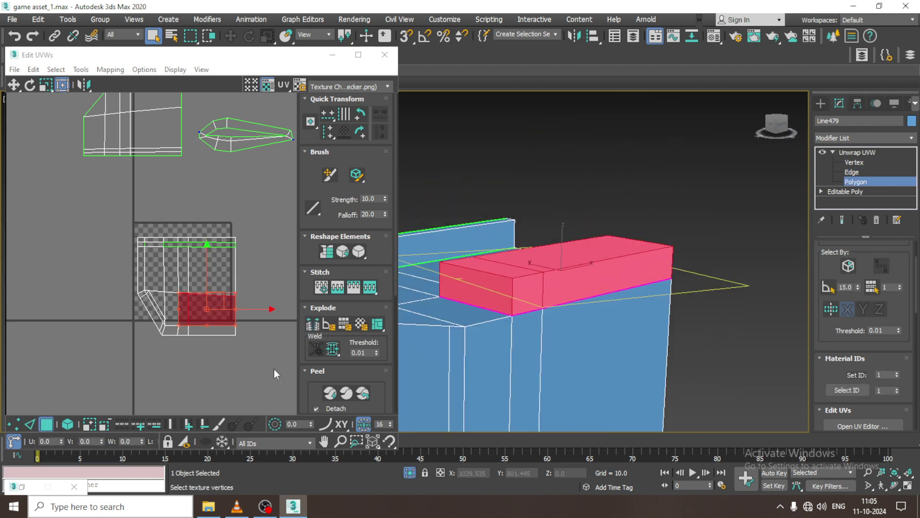
{"action": "left_click", "coordinate": [330, 393]}
{"action": "left_click_drag", "start_coordinate": [197, 250], "coordinate": [67, 215]}
Step: At Edge level, select the edges where the projecting ledge meets the building walls and break them into a UV seam
{"action": "middle_click_drag", "start_coordinate": [576, 251], "coordinate": [662, 256], "text": "alt"}
{"action": "left_click", "coordinate": [852, 172]}
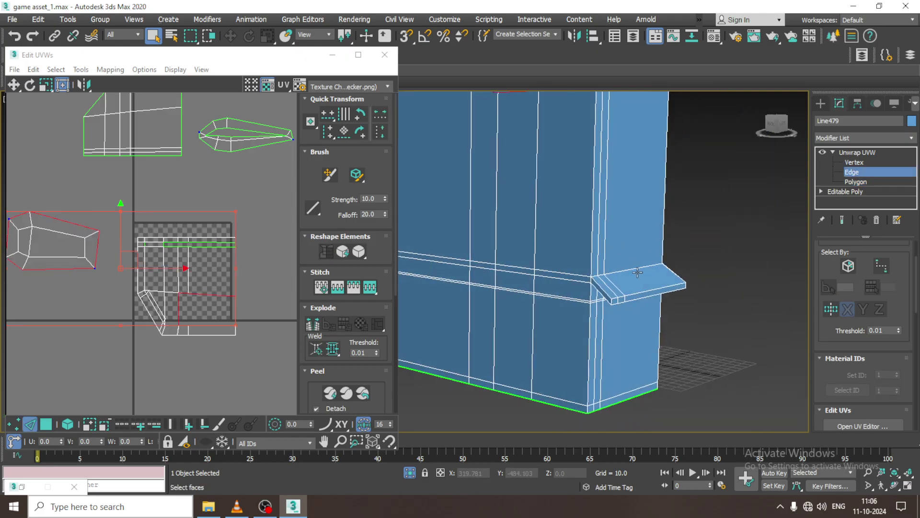
{"action": "middle_click_drag", "start_coordinate": [633, 267], "coordinate": [425, 234], "text": "alt"}
{"action": "scroll", "coordinate": [501, 226], "scroll_direction": "up", "scroll_amount": 3}
{"action": "middle_click_drag", "start_coordinate": [501, 226], "coordinate": [538, 221], "text": "alt"}
{"action": "scroll", "coordinate": [512, 157], "scroll_direction": "down", "scroll_amount": 4}
{"action": "middle_click_drag", "start_coordinate": [512, 156], "coordinate": [761, 386], "text": "alt"}
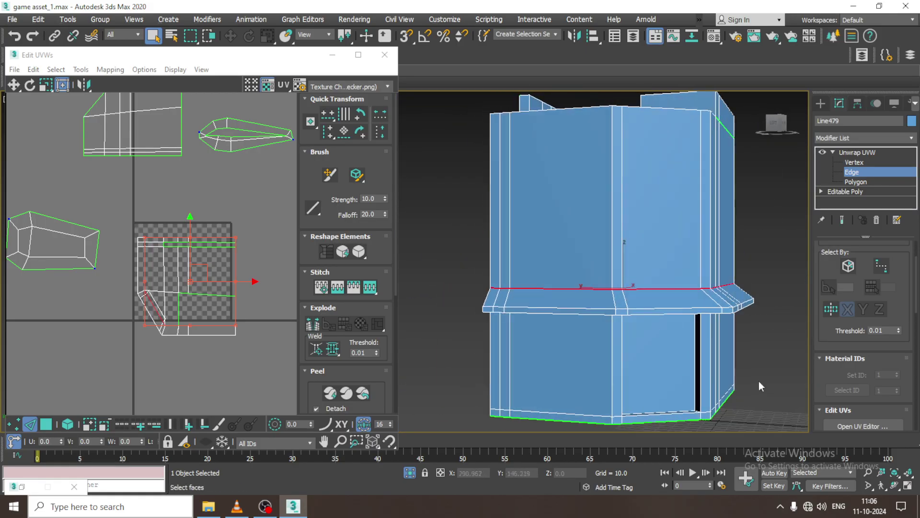
Step: At Polygon level, select the whole remaining body shell that lies on the texture tile
{"action": "left_click", "coordinate": [856, 182]}
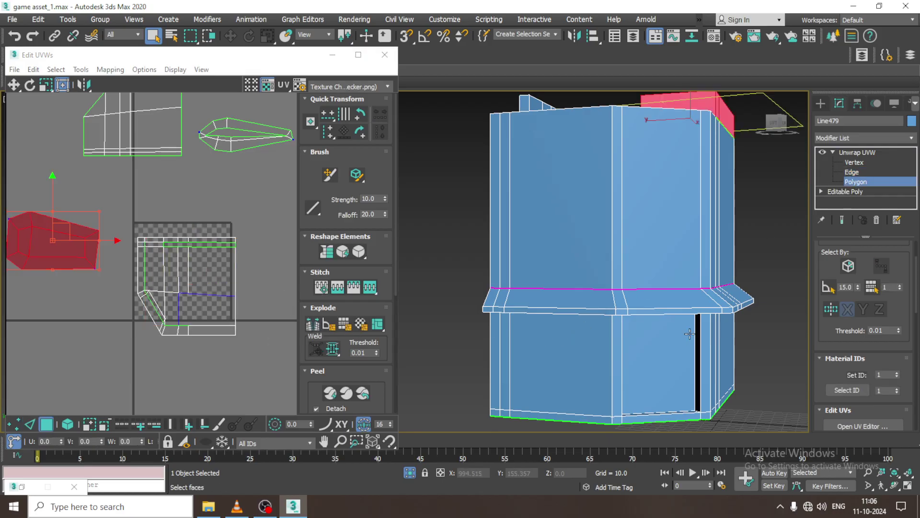
{"action": "middle_click_drag", "start_coordinate": [690, 333], "coordinate": [777, 336], "text": "alt"}
{"action": "middle_click_drag", "start_coordinate": [582, 318], "coordinate": [493, 240]}
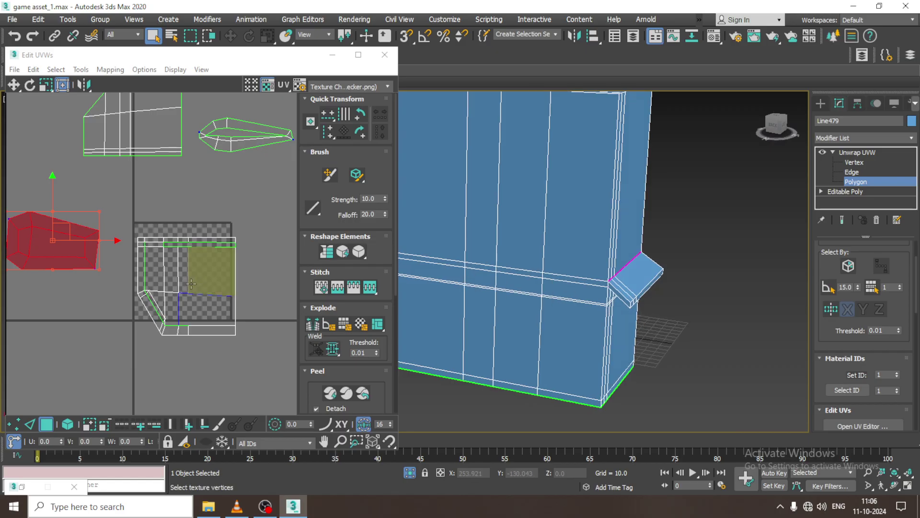
{"action": "left_click", "coordinate": [142, 242]}
{"action": "key", "text": "z"}
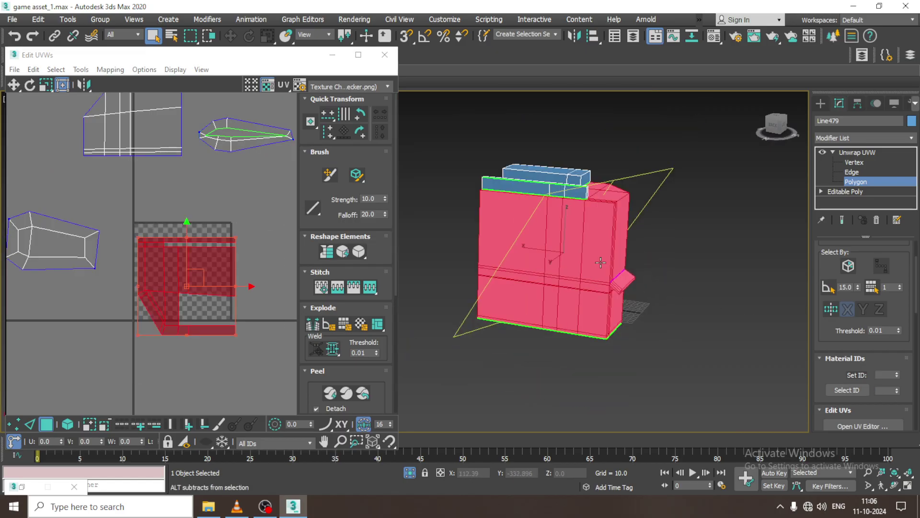
Step: Remove the rear body faces and the main wall faces below the ledge from the selection
{"action": "scroll", "coordinate": [178, 226], "scroll_direction": "down", "scroll_amount": 2}
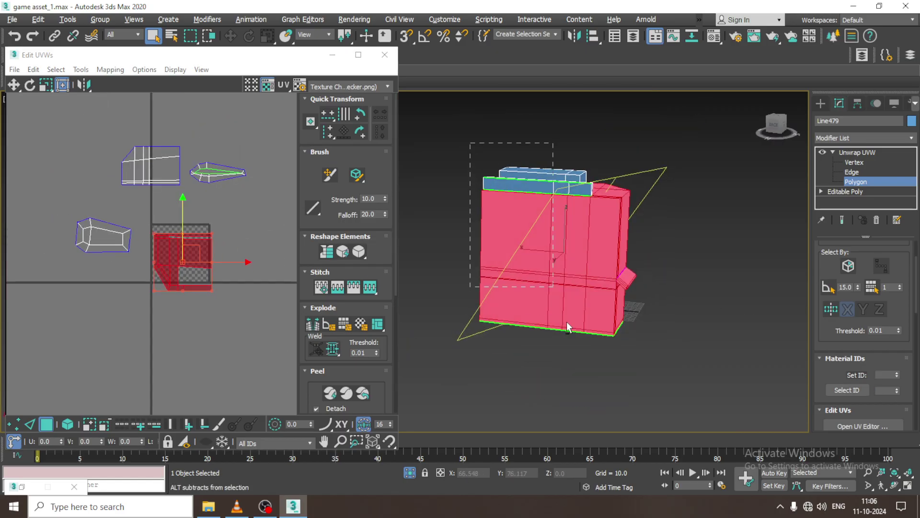
{"action": "left_click_drag", "start_coordinate": [539, 363], "coordinate": [539, 365], "text": "alt"}
{"action": "middle_click_drag", "start_coordinate": [599, 278], "coordinate": [520, 240], "text": "alt"}
{"action": "middle_click_drag", "start_coordinate": [520, 240], "coordinate": [544, 210], "text": "alt"}
{"action": "scroll", "coordinate": [525, 311], "scroll_direction": "up", "scroll_amount": 2}
{"action": "middle_click_drag", "start_coordinate": [525, 312], "coordinate": [475, 359], "text": "alt"}
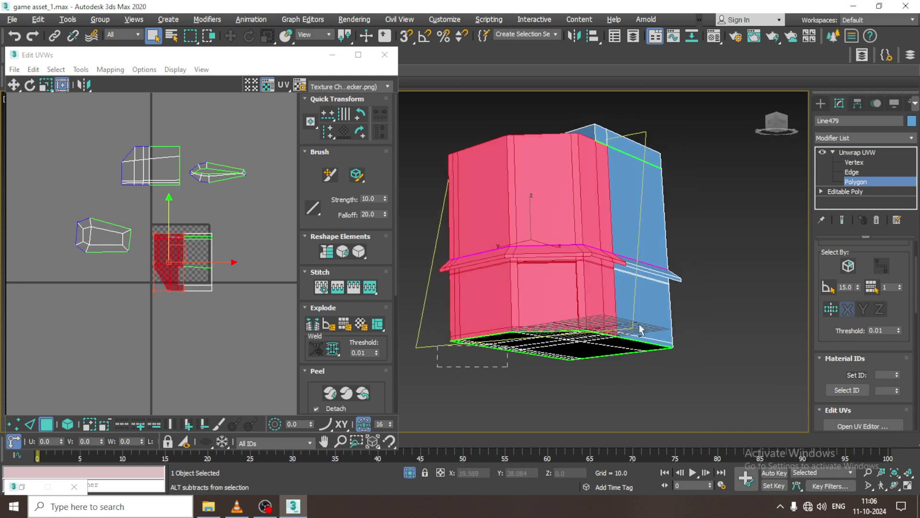
{"action": "left_click_drag", "start_coordinate": [640, 326], "coordinate": [642, 325], "text": "alt"}
Step: Deselect the narrow wall faces directly beneath the ledge around the recessed opening and the neighbouring corner
{"action": "scroll", "coordinate": [590, 237], "scroll_direction": "up", "scroll_amount": 4}
{"action": "middle_click_drag", "start_coordinate": [605, 298], "coordinate": [602, 247], "text": "alt"}
{"action": "middle_click_drag", "start_coordinate": [602, 247], "coordinate": [637, 270]}
{"action": "left_click_drag", "start_coordinate": [482, 340], "coordinate": [542, 259], "text": "alt"}
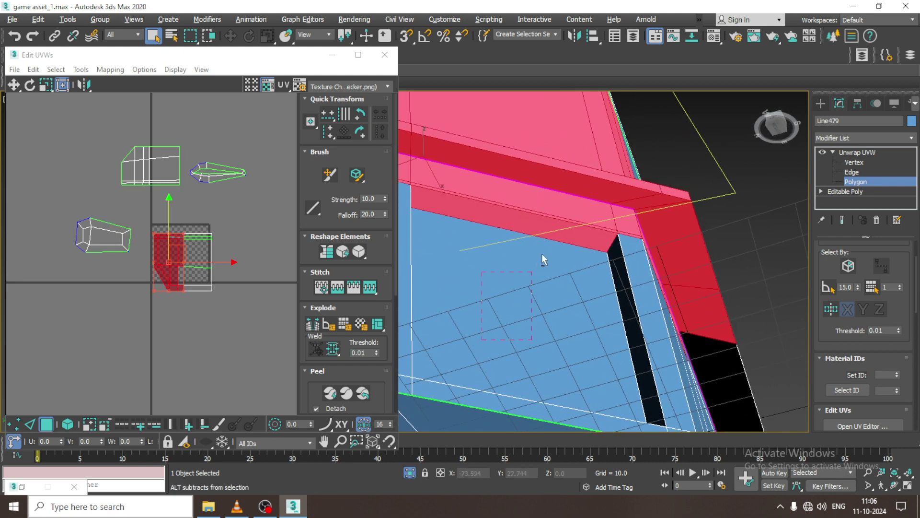
{"action": "left_click_drag", "start_coordinate": [563, 194], "coordinate": [564, 194], "text": "alt"}
{"action": "middle_click_drag", "start_coordinate": [571, 334], "coordinate": [584, 315], "text": "alt"}
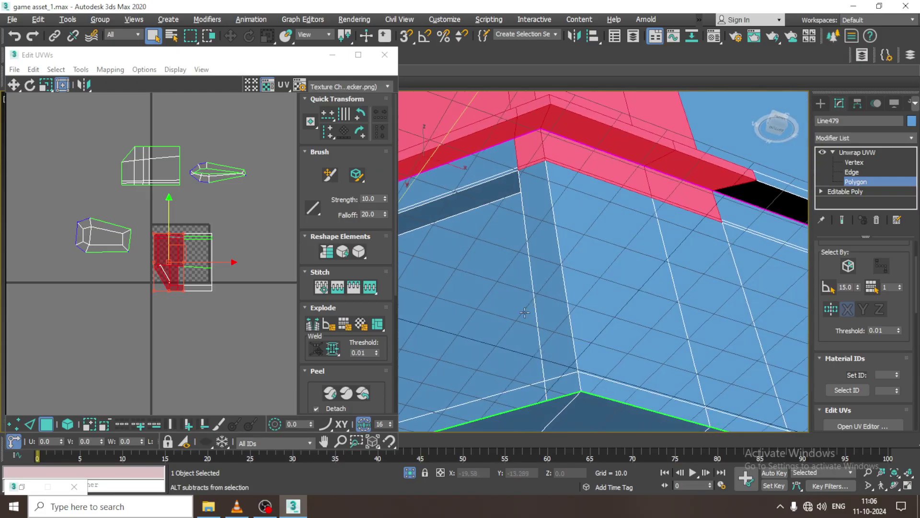
{"action": "left_click_drag", "start_coordinate": [533, 152], "coordinate": [534, 152], "text": "alt"}
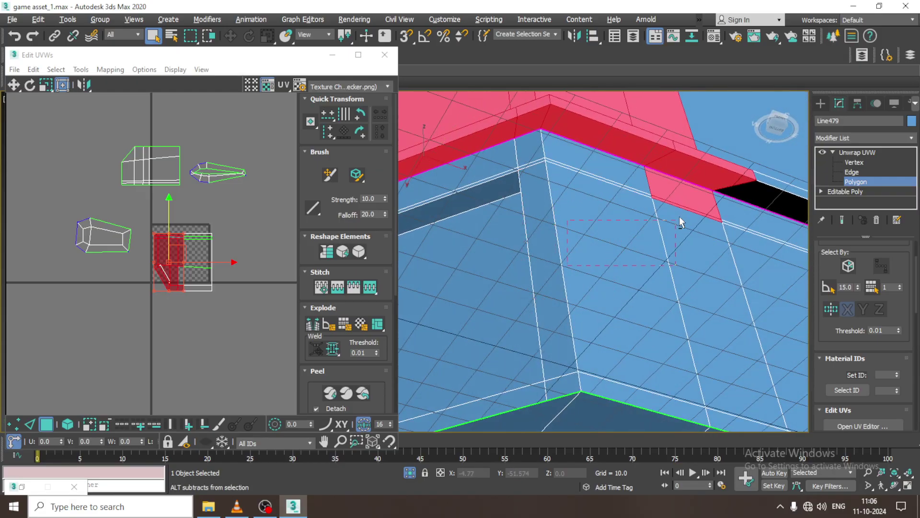
{"action": "left_click_drag", "start_coordinate": [682, 191], "coordinate": [683, 191], "text": "alt"}
Step: Deselect the remaining narrow wall faces beneath the ledge along the adjoining wall up to its far corner
{"action": "scroll", "coordinate": [676, 202], "scroll_direction": "down", "scroll_amount": 4}
{"action": "middle_click_drag", "start_coordinate": [572, 207], "coordinate": [618, 215], "text": "alt"}
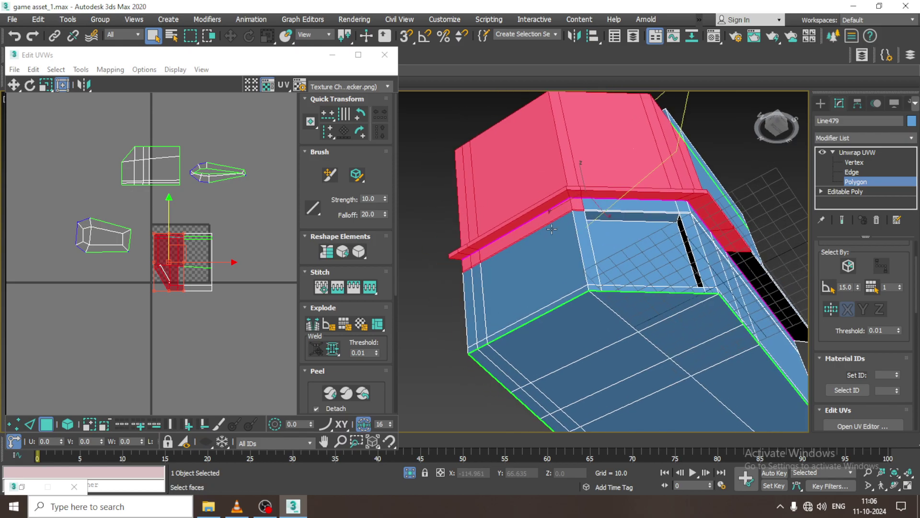
{"action": "scroll", "coordinate": [548, 226], "scroll_direction": "up", "scroll_amount": 1}
{"action": "left_click_drag", "start_coordinate": [550, 255], "coordinate": [618, 209], "text": "alt"}
{"action": "left_click_drag", "start_coordinate": [581, 233], "coordinate": [603, 215], "text": "alt"}
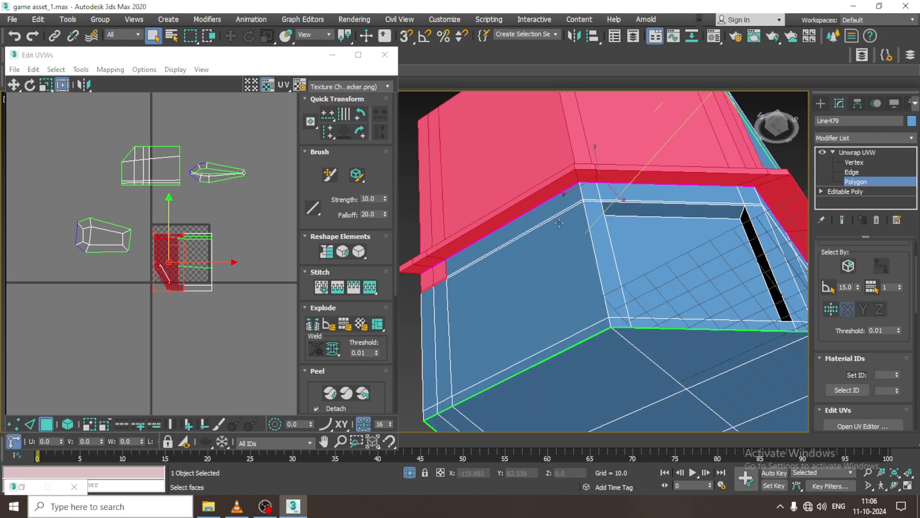
{"action": "middle_click_drag", "start_coordinate": [559, 223], "coordinate": [599, 252], "text": "alt"}
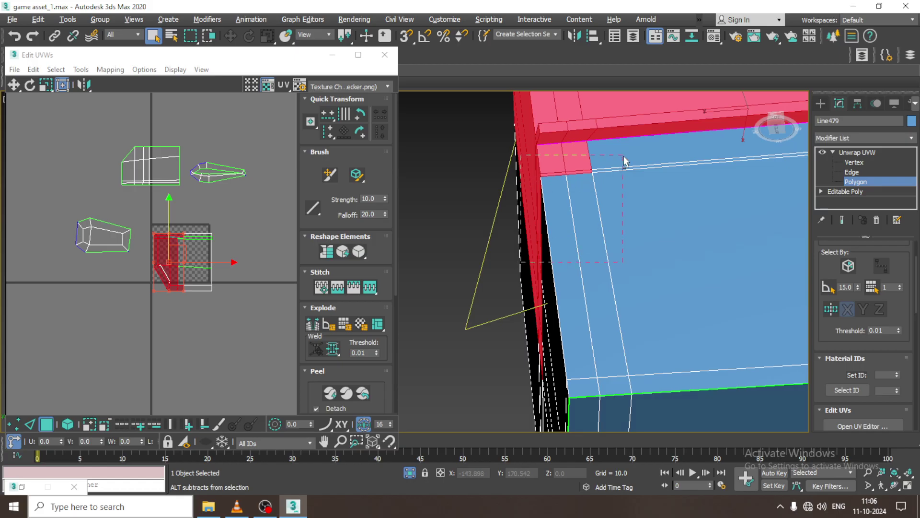
{"action": "left_click_drag", "start_coordinate": [623, 157], "coordinate": [624, 156], "text": "alt"}
Step: Deselect the stray rear faces and all upper wall faces, keeping only the projecting ledge selected
{"action": "scroll", "coordinate": [624, 158], "scroll_direction": "down", "scroll_amount": 3}
{"action": "middle_click_drag", "start_coordinate": [658, 307], "coordinate": [514, 230], "text": "alt"}
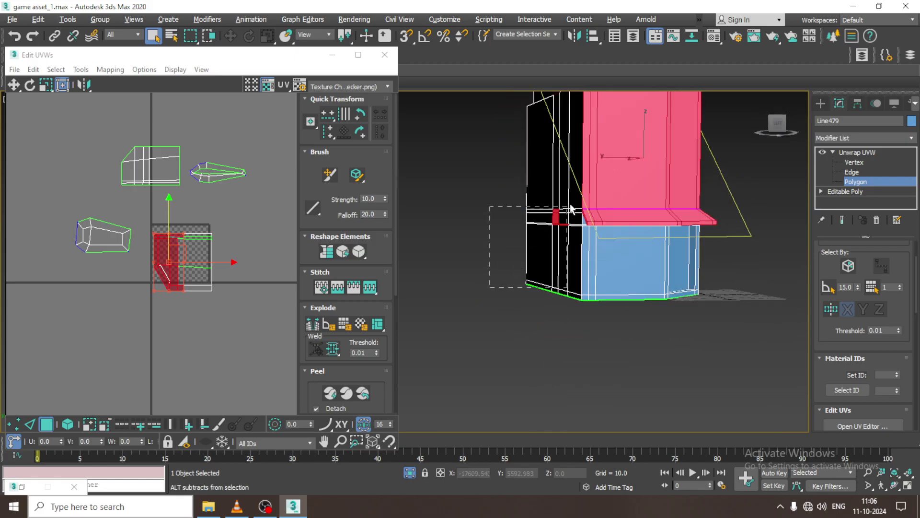
{"action": "scroll", "coordinate": [537, 204], "scroll_direction": "down", "scroll_amount": 5}
{"action": "left_click_drag", "start_coordinate": [585, 154], "coordinate": [715, 190], "text": "alt"}
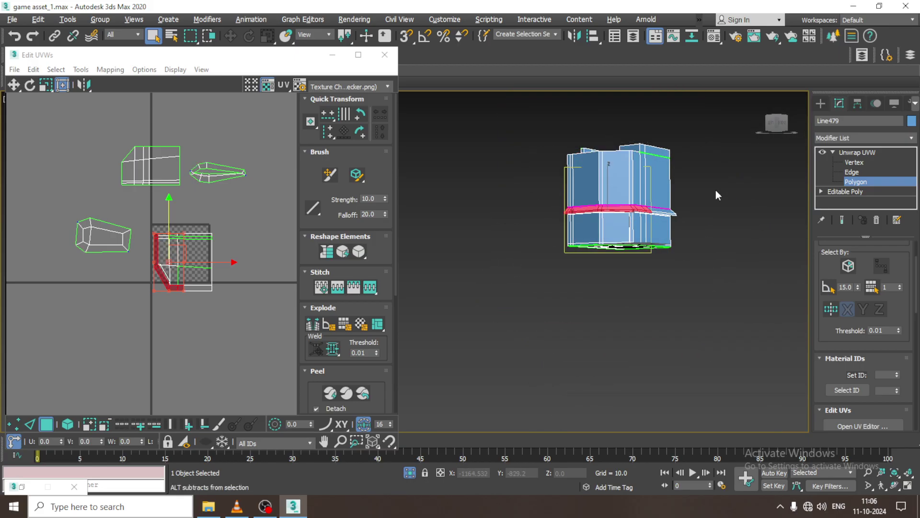
Step: Try to Quick Peel the ledge faces and move their UV shell off the texture tile
{"action": "scroll", "coordinate": [590, 242], "scroll_direction": "up", "scroll_amount": 5}
{"action": "mouse_move", "coordinate": [594, 240]}
{"action": "middle_mouse_down", "text": "alt"}
{"action": "mouse_move", "coordinate": [613, 168]}
{"action": "mouse_move", "coordinate": [672, 230]}
{"action": "mouse_move", "coordinate": [609, 249]}
{"action": "middle_mouse_up", "text": "alt"}
{"action": "left_click", "coordinate": [331, 393]}
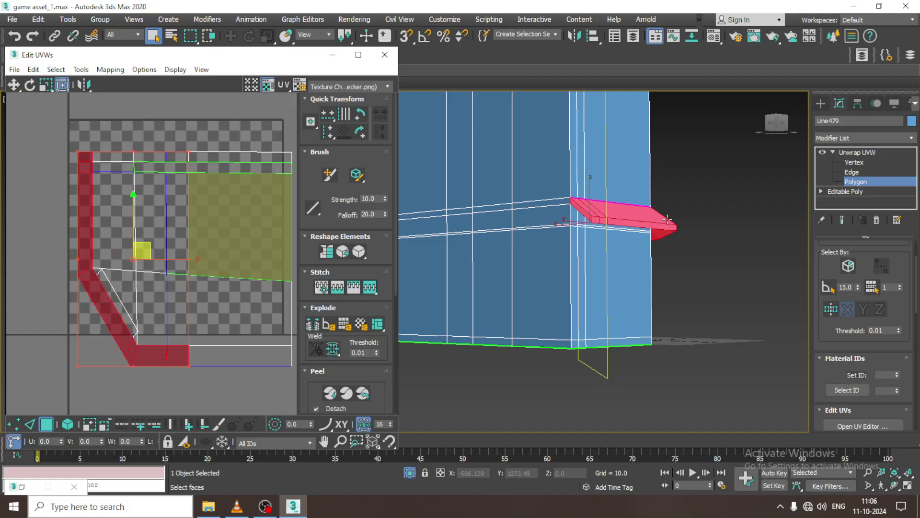
{"action": "scroll", "coordinate": [138, 277], "scroll_direction": "down", "scroll_amount": 3}
{"action": "left_click_drag", "start_coordinate": [147, 261], "coordinate": [88, 357]}
{"action": "key", "text": "ctrl+z"}
{"action": "middle_click_drag", "start_coordinate": [657, 219], "coordinate": [675, 212], "text": "alt"}
{"action": "scroll", "coordinate": [664, 230], "scroll_direction": "up", "scroll_amount": 4}
{"action": "middle_click_drag", "start_coordinate": [675, 211], "coordinate": [723, 238]}
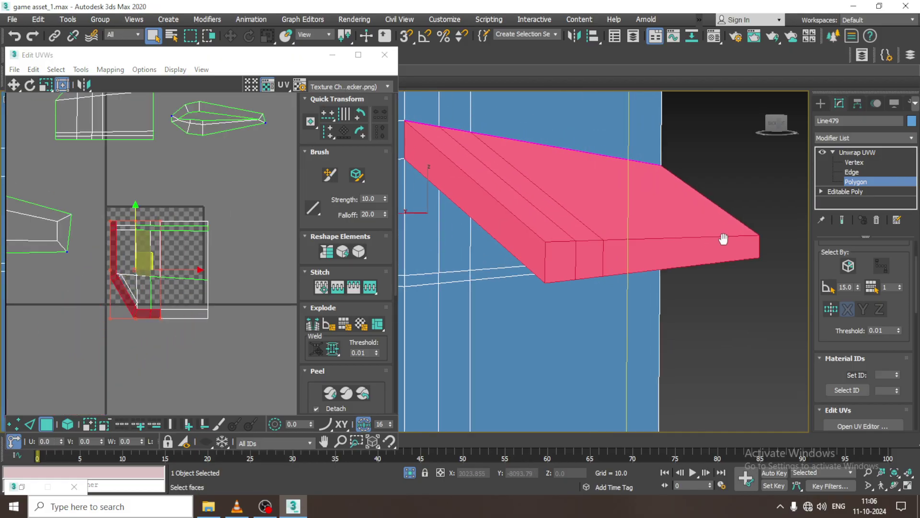
{"action": "scroll", "coordinate": [723, 238], "scroll_direction": "down", "scroll_amount": 4}
{"action": "middle_click_drag", "start_coordinate": [659, 235], "coordinate": [629, 253], "text": "alt"}
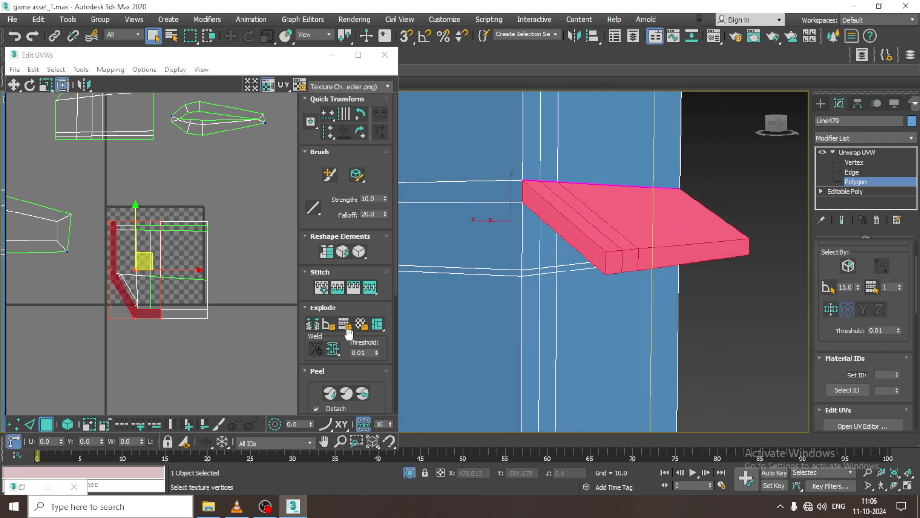
Step: Try to unwrap the selected ledge faces with Unfold Mapping
{"action": "left_click", "coordinate": [111, 69]}
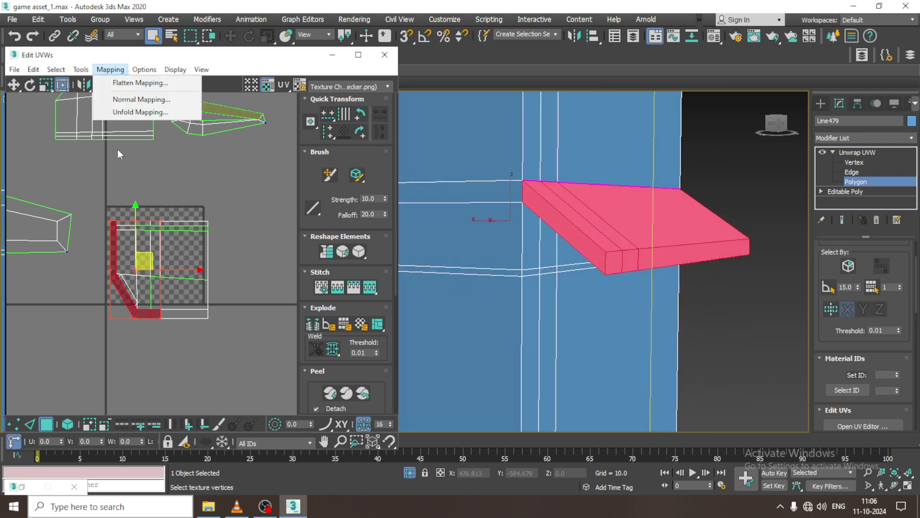
{"action": "left_click", "coordinate": [125, 113]}
{"action": "left_click", "coordinate": [164, 43]}
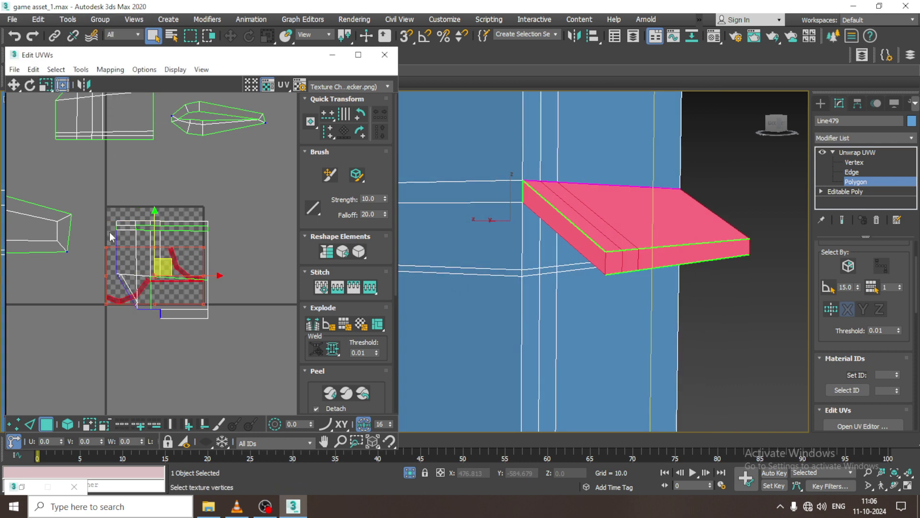
{"action": "key", "text": "ctrl+z"}
Step: Try a fresh Quick Peel of the ledge faces and place their UV shell below the texture tile
{"action": "left_click", "coordinate": [329, 394]}
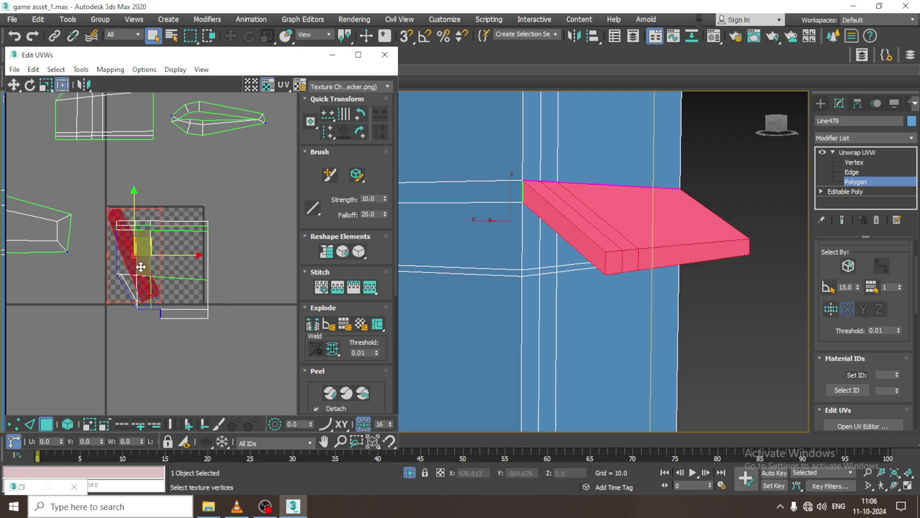
{"action": "left_click_drag", "start_coordinate": [149, 245], "coordinate": [74, 349]}
{"action": "middle_click_drag", "start_coordinate": [104, 300], "coordinate": [322, 282]}
{"action": "scroll", "coordinate": [224, 322], "scroll_direction": "up", "scroll_amount": 3}
{"action": "scroll", "coordinate": [223, 321], "scroll_direction": "down", "scroll_amount": 6}
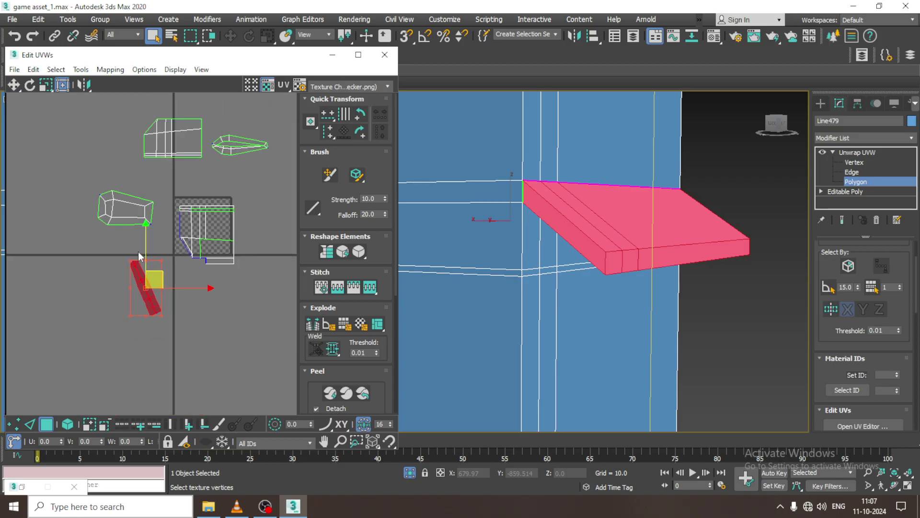
Step: Select the remaining body shell, inspect the end of the ledge, and undo the ledge's peel and UV move
{"action": "left_click_drag", "start_coordinate": [247, 272], "coordinate": [249, 272]}
{"action": "middle_click_drag", "start_coordinate": [499, 261], "coordinate": [609, 269], "text": "alt"}
{"action": "scroll", "coordinate": [621, 266], "scroll_direction": "down", "scroll_amount": 6}
{"action": "scroll", "coordinate": [606, 269], "scroll_direction": "up", "scroll_amount": 8}
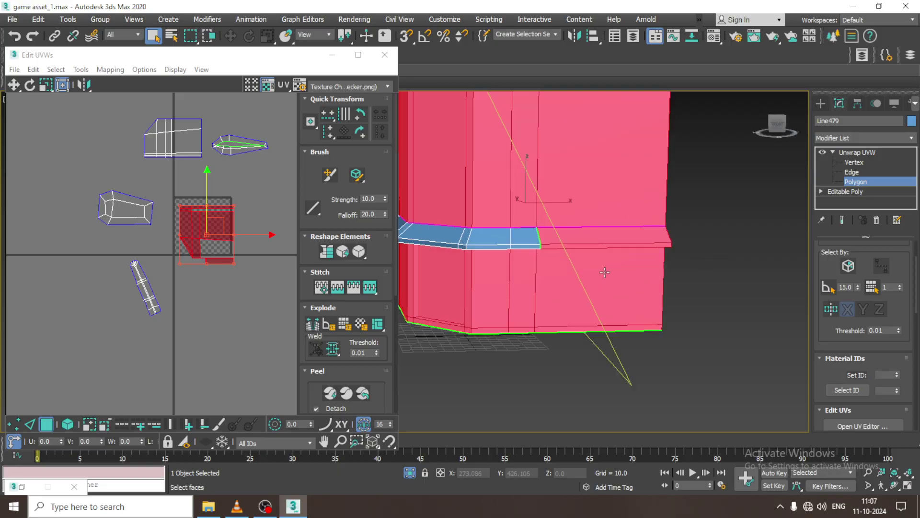
{"action": "middle_click_drag", "start_coordinate": [623, 226], "coordinate": [547, 251]}
{"action": "key", "text": "ctrl+z"}
{"action": "key", "text": "ctrl+z"}
{"action": "key", "text": "ctrl+z"}
Step: Add the missed end face to the ledge selection, then Quick Peel the ledge and move its UV shell off the texture tile
{"action": "left_click", "coordinate": [563, 290]}
{"action": "left_click", "coordinate": [561, 191]}
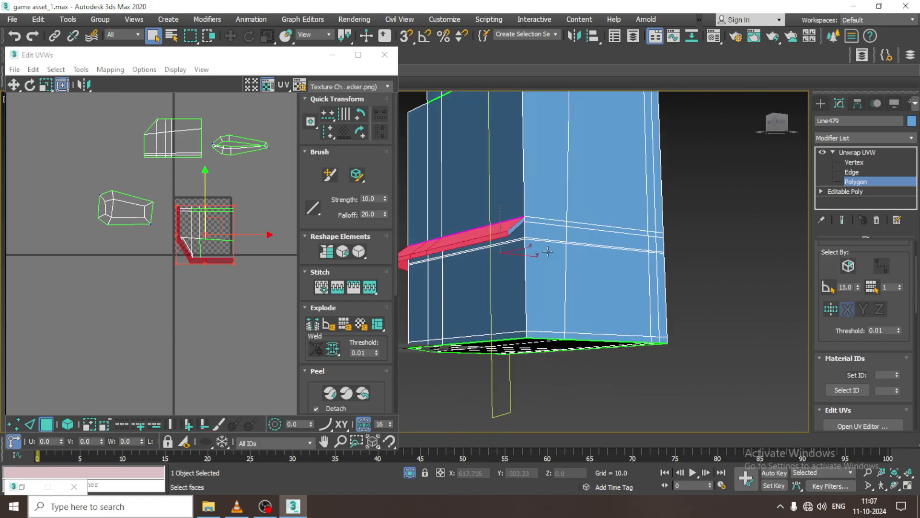
{"action": "left_click", "coordinate": [515, 227], "text": "ctrl"}
{"action": "left_click", "coordinate": [332, 394]}
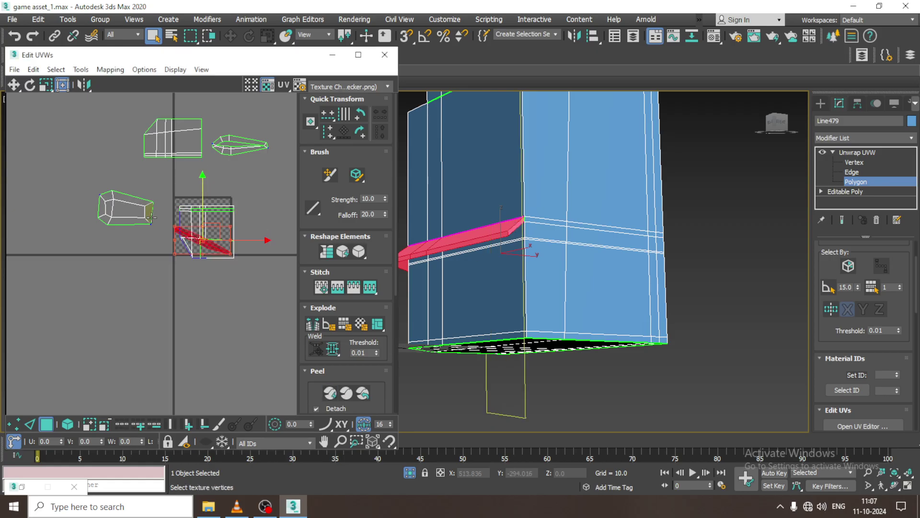
{"action": "scroll", "coordinate": [153, 219], "scroll_direction": "up", "scroll_amount": 3}
{"action": "left_click_drag", "start_coordinate": [271, 253], "coordinate": [88, 324]}
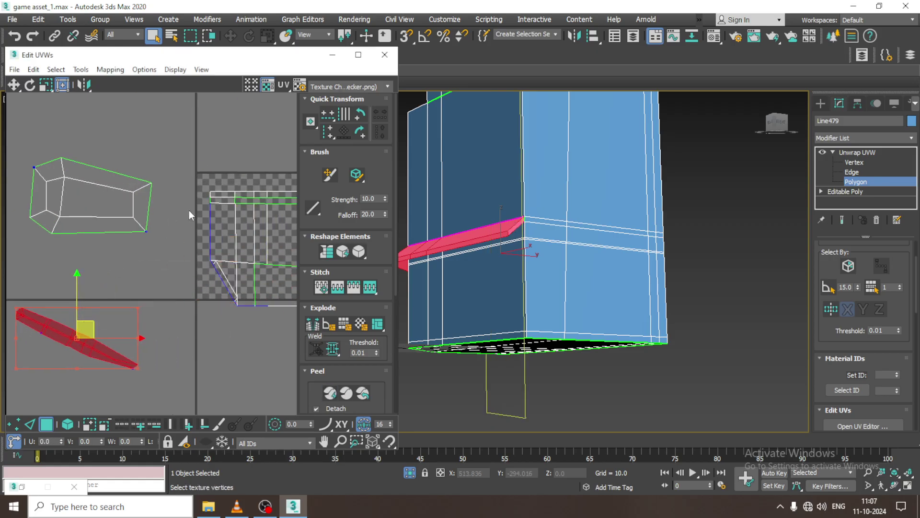
{"action": "scroll", "coordinate": [194, 203], "scroll_direction": "down", "scroll_amount": 2}
Step: Select all remaining main body faces, leaving out the roof parapet, roof block and ledge
{"action": "double_click", "coordinate": [541, 309]}
{"action": "scroll", "coordinate": [534, 309], "scroll_direction": "down", "scroll_amount": 4}
{"action": "middle_click_drag", "start_coordinate": [577, 255], "coordinate": [796, 292], "text": "alt"}
{"action": "scroll", "coordinate": [538, 258], "scroll_direction": "up", "scroll_amount": 3}
{"action": "middle_click_drag", "start_coordinate": [498, 254], "coordinate": [543, 278], "text": "alt"}
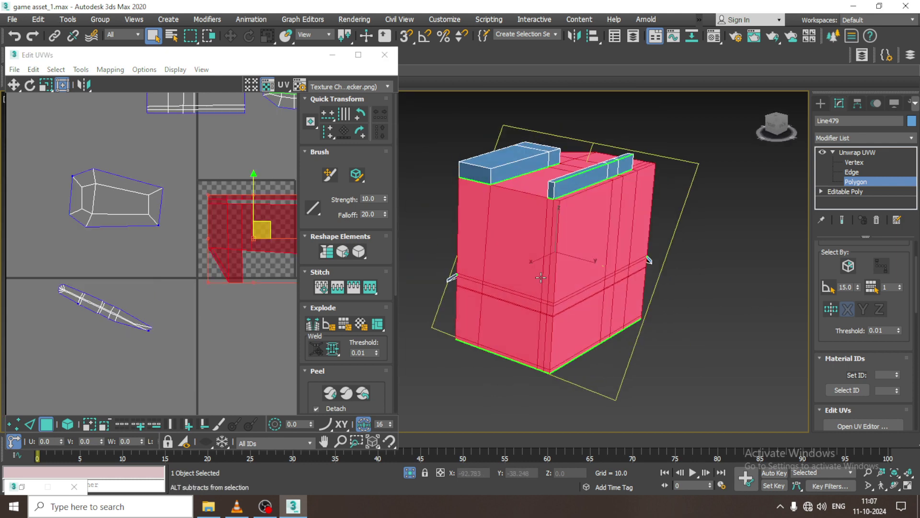
{"action": "scroll", "coordinate": [543, 279], "scroll_direction": "up", "scroll_amount": 3}
Step: Select the vertical corner edge of the main body along its full height as the UV seam
{"action": "key", "text": "2"}
{"action": "key", "text": "2"}
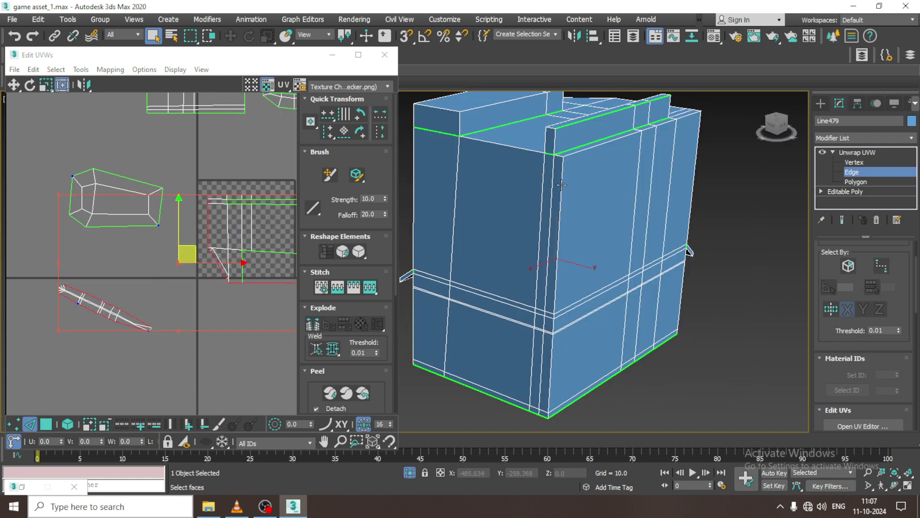
{"action": "left_click", "coordinate": [561, 184]}
{"action": "scroll", "coordinate": [557, 309], "scroll_direction": "up", "scroll_amount": 4}
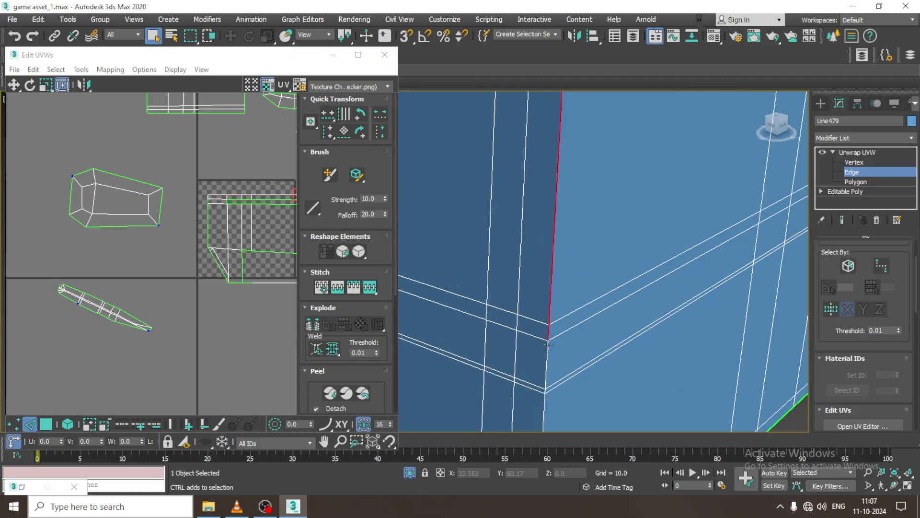
{"action": "middle_click_drag", "start_coordinate": [566, 353], "coordinate": [561, 297]}
{"action": "scroll", "coordinate": [551, 299], "scroll_direction": "up", "scroll_amount": 2}
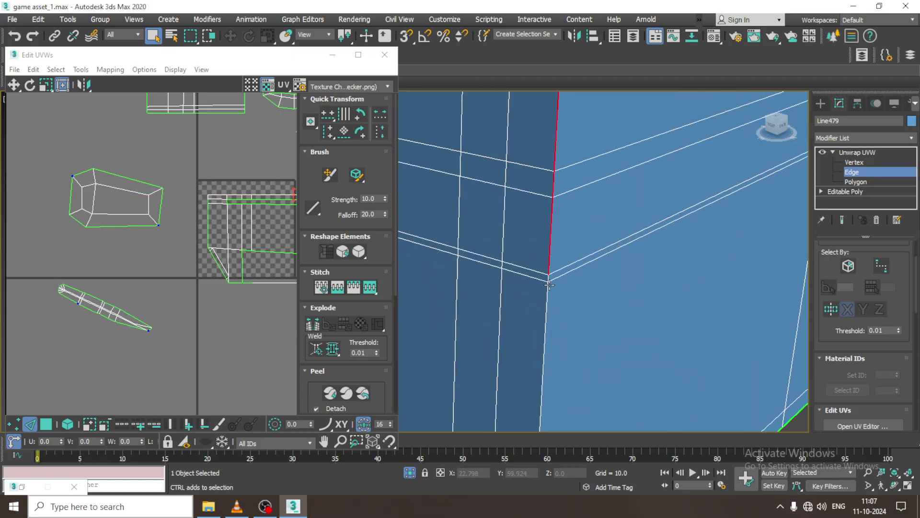
{"action": "scroll", "coordinate": [560, 278], "scroll_direction": "down", "scroll_amount": 3}
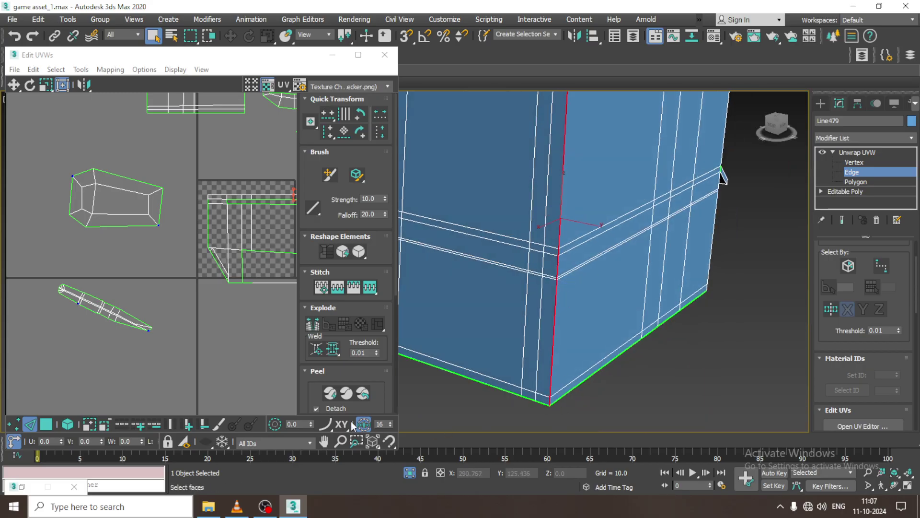
Step: Try to Quick Peel the selected main body faces
{"action": "left_click", "coordinate": [856, 182]}
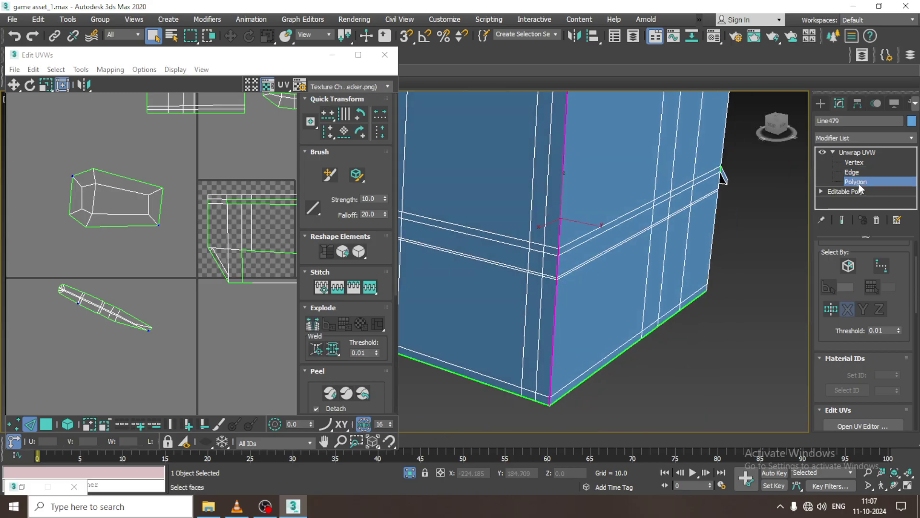
{"action": "left_click", "coordinate": [251, 269]}
{"action": "left_click", "coordinate": [330, 392]}
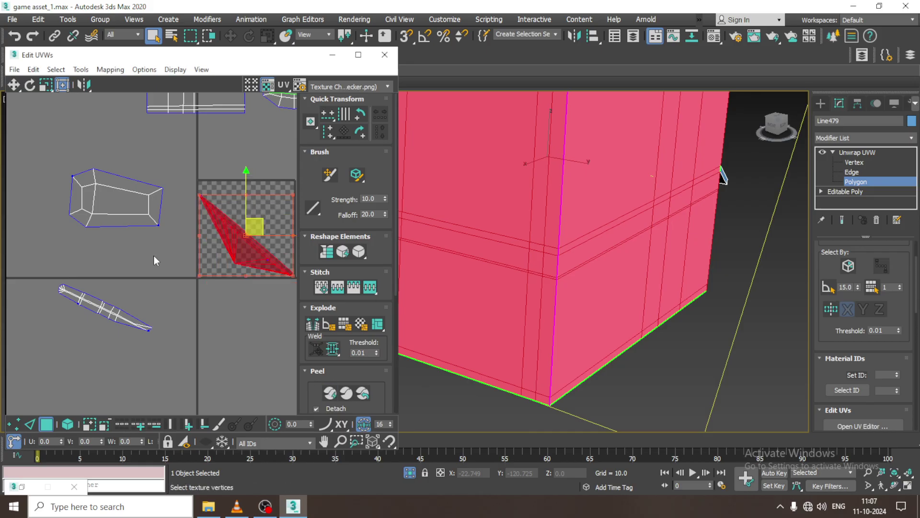
{"action": "key", "text": "ctrl+z"}
Step: Try to unwrap the main body faces with Unfold Mapping
{"action": "left_click", "coordinate": [104, 70]}
{"action": "left_click", "coordinate": [120, 115]}
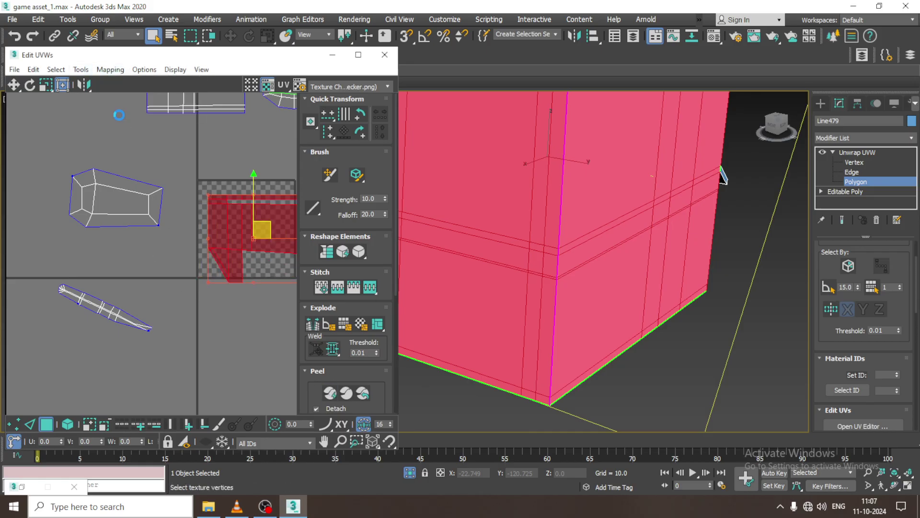
{"action": "left_click", "coordinate": [171, 44]}
{"action": "scroll", "coordinate": [224, 225], "scroll_direction": "up", "scroll_amount": 3}
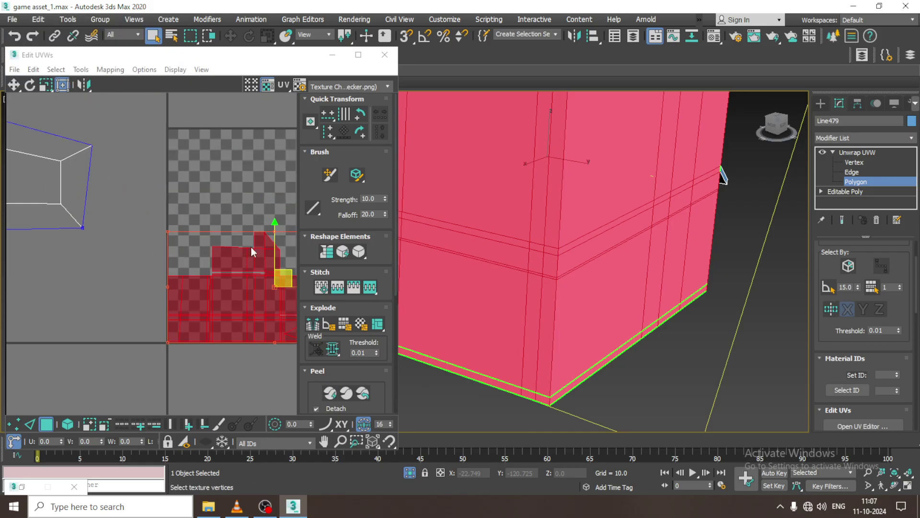
{"action": "middle_click_drag", "start_coordinate": [251, 246], "coordinate": [119, 194]}
{"action": "key", "text": "ctrl+z"}
Step: Apply a quick planar map to the selected main body faces
{"action": "scroll", "coordinate": [664, 239], "scroll_direction": "down", "scroll_amount": 5}
{"action": "middle_click_drag", "start_coordinate": [620, 245], "coordinate": [563, 216], "text": "alt"}
{"action": "scroll", "coordinate": [526, 142], "scroll_direction": "up", "scroll_amount": 4}
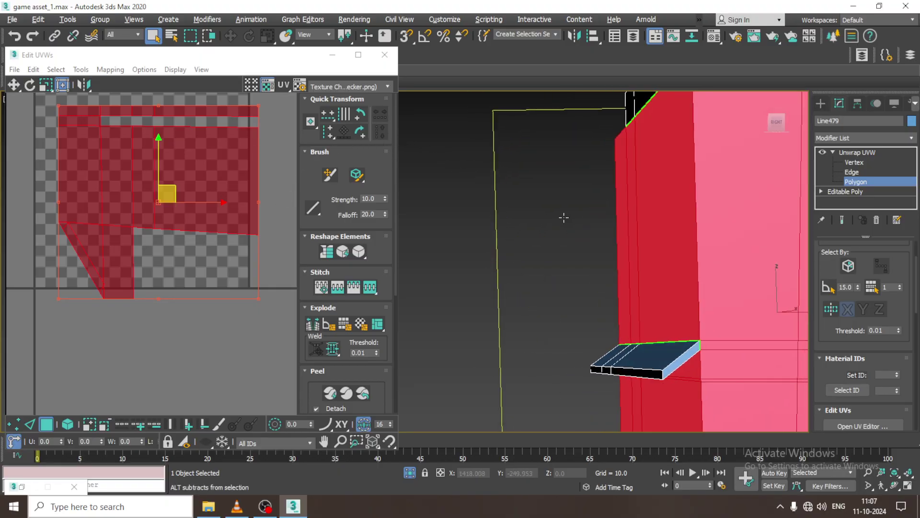
{"action": "middle_click_drag", "start_coordinate": [657, 290], "coordinate": [612, 258]}
{"action": "middle_click_drag", "start_coordinate": [647, 340], "coordinate": [717, 260], "text": "alt"}
{"action": "scroll", "coordinate": [641, 248], "scroll_direction": "down", "scroll_amount": 5}
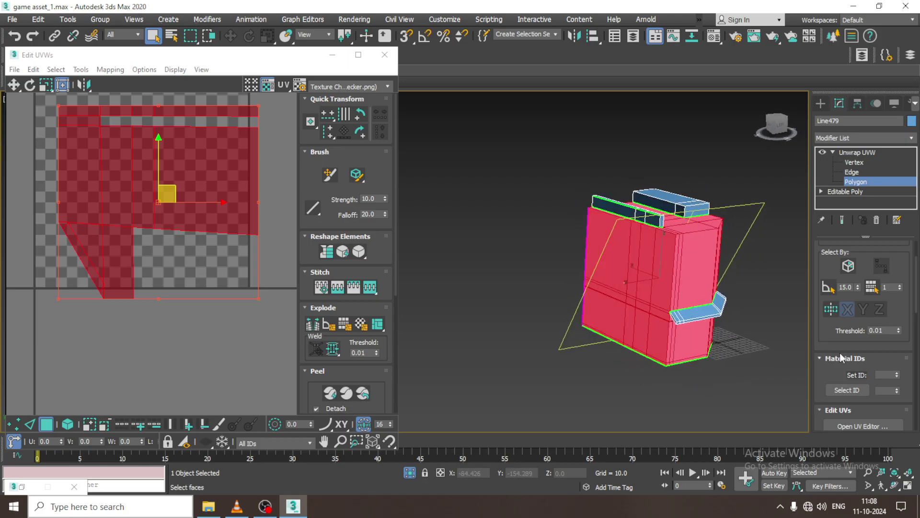
{"action": "scroll", "coordinate": [842, 357], "scroll_direction": "down", "scroll_amount": 5}
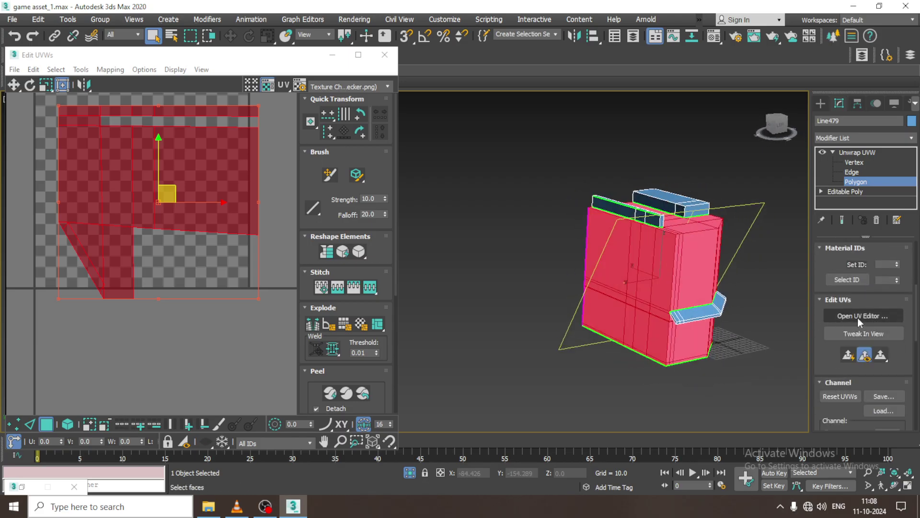
{"action": "left_click", "coordinate": [849, 355]}
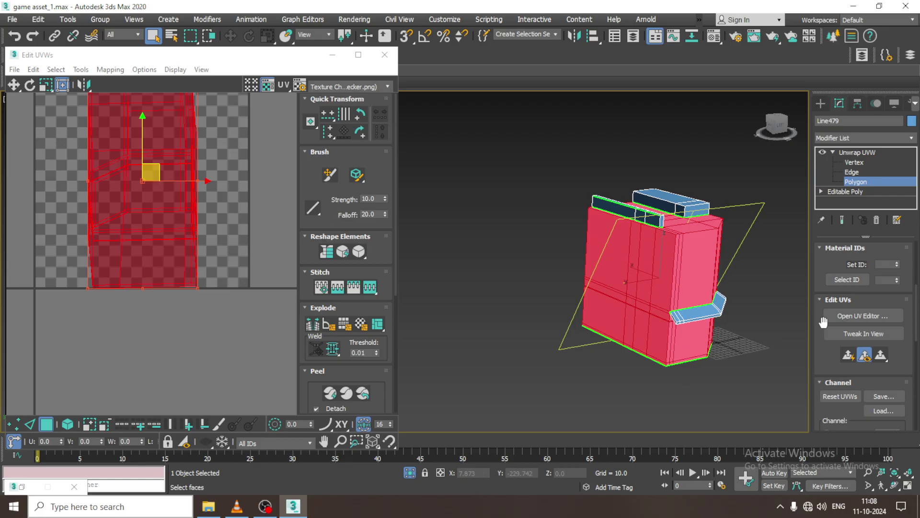
Step: Select the full-height vertical corner edge of the main body and break the UVs along it
{"action": "left_click", "coordinate": [853, 171]}
{"action": "scroll", "coordinate": [692, 279], "scroll_direction": "up", "scroll_amount": 3}
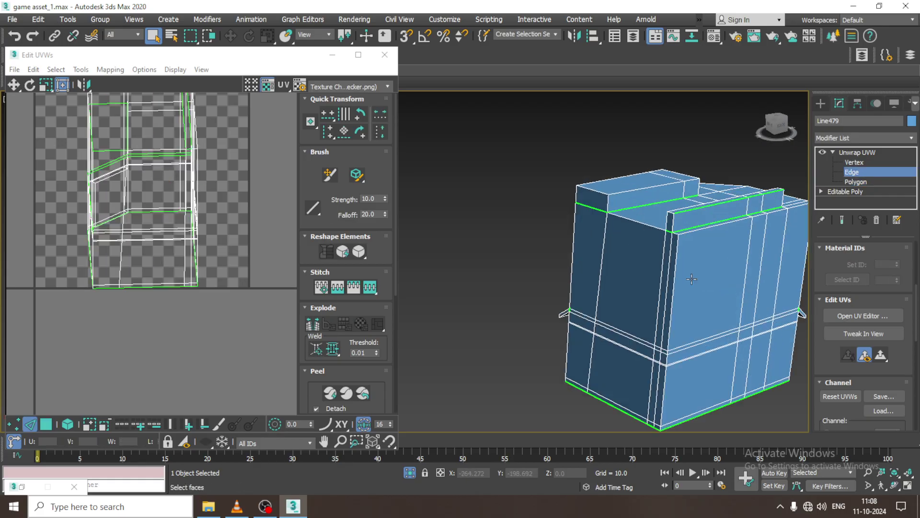
{"action": "left_click", "coordinate": [673, 269]}
{"action": "scroll", "coordinate": [677, 336], "scroll_direction": "up", "scroll_amount": 5}
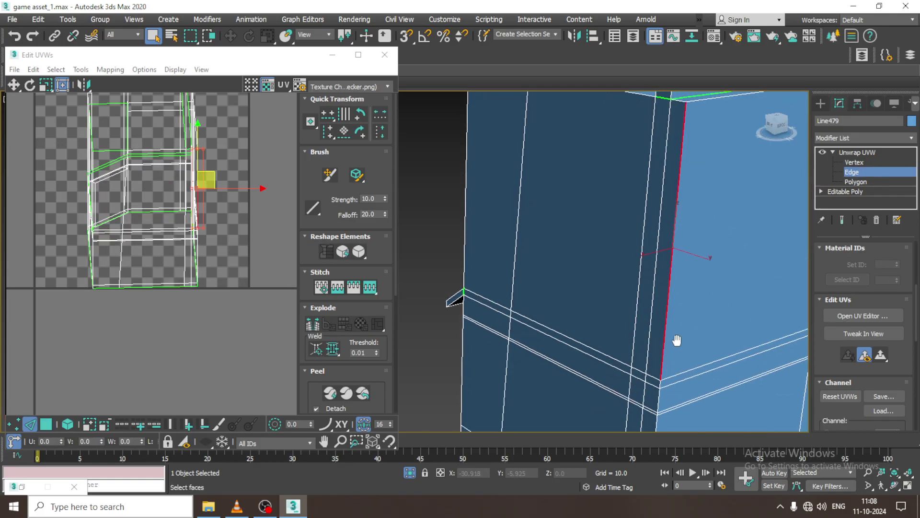
{"action": "double_click", "coordinate": [653, 280]}
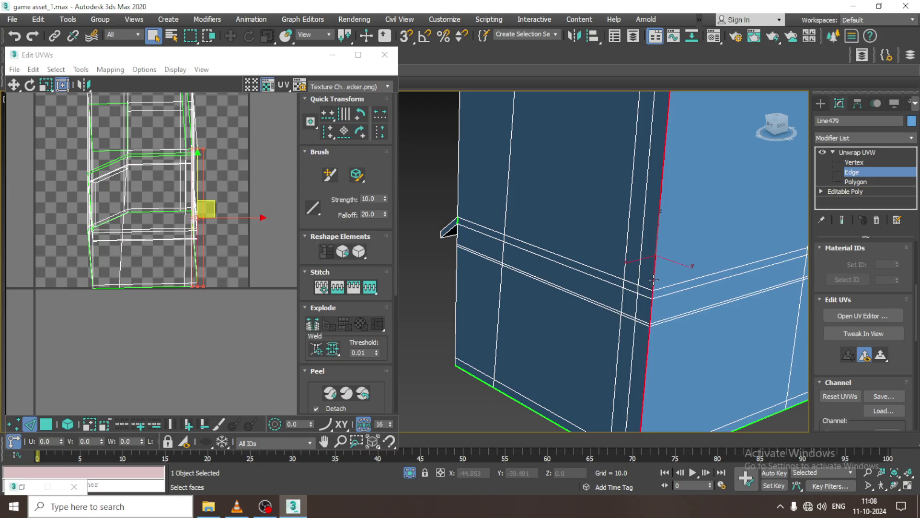
{"action": "scroll", "coordinate": [652, 268], "scroll_direction": "down", "scroll_amount": 6}
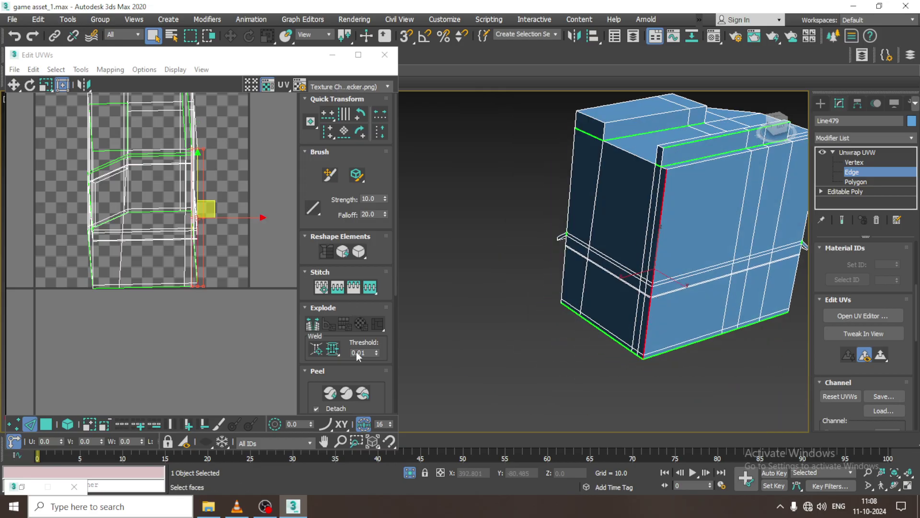
{"action": "left_click", "coordinate": [317, 328]}
Step: Try to Quick Peel the main body faces again with the corner edge broken
{"action": "left_click", "coordinate": [856, 182]}
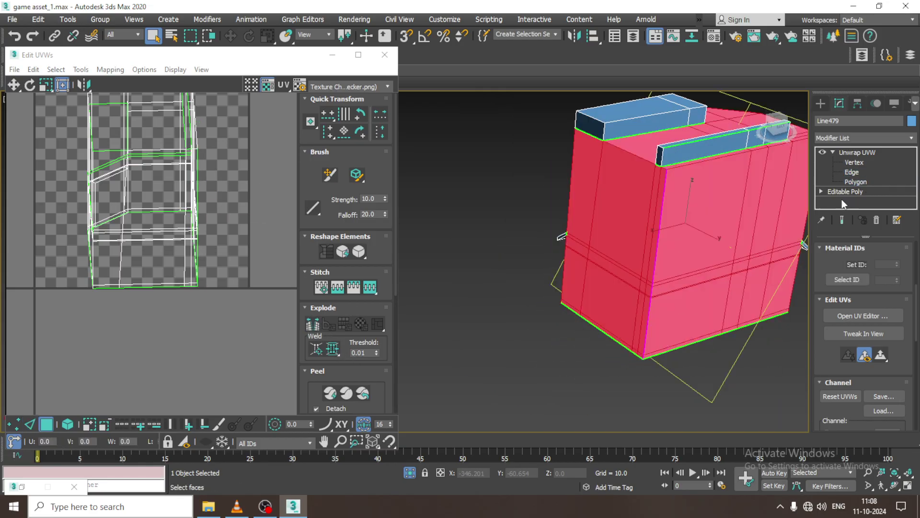
{"action": "left_click", "coordinate": [330, 394]}
{"action": "middle_click_drag", "start_coordinate": [142, 220], "coordinate": [249, 240]}
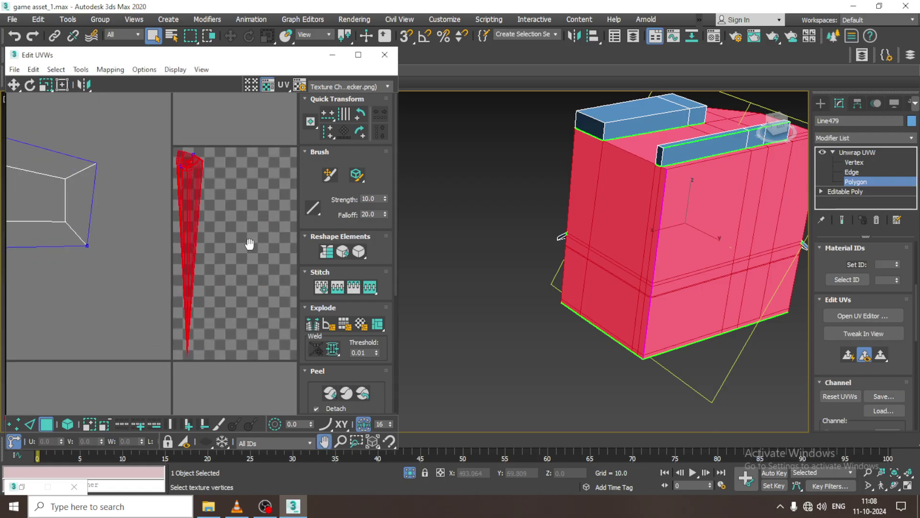
{"action": "key", "text": "ctrl+z"}
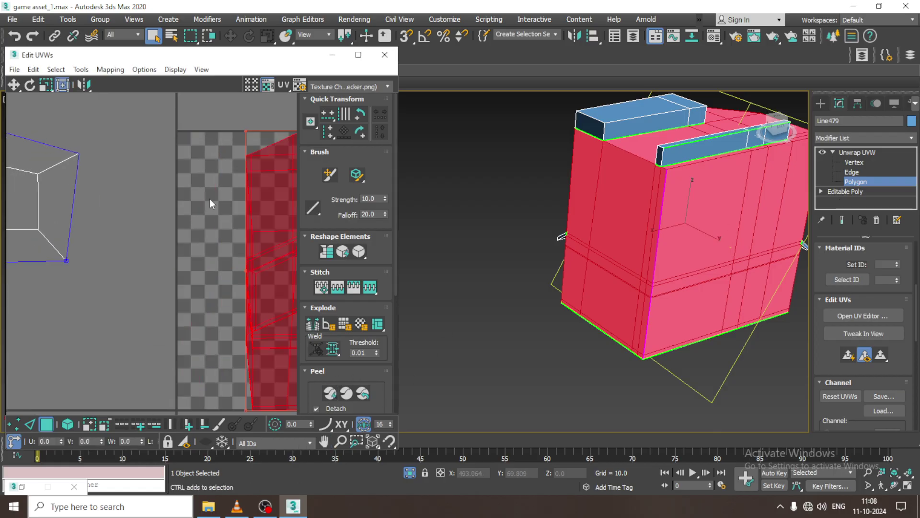
Step: Select the large flat roof faces between the parapet and the roof block, through to the roof's far edge
{"action": "middle_click_drag", "start_coordinate": [754, 224], "coordinate": [537, 249], "text": "alt"}
{"action": "left_click", "coordinate": [536, 249]}
{"action": "scroll", "coordinate": [567, 248], "scroll_direction": "up", "scroll_amount": 5}
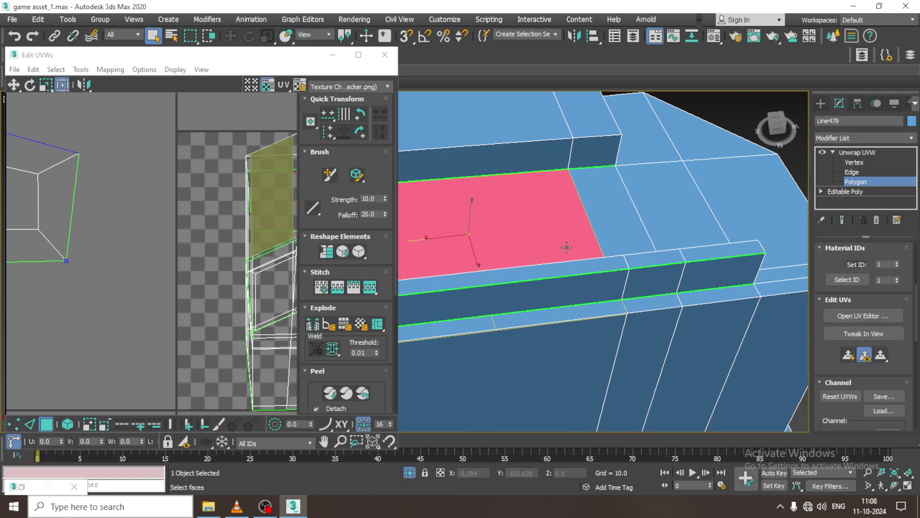
{"action": "left_click", "coordinate": [619, 234], "text": "ctrl"}
{"action": "left_click", "coordinate": [680, 235], "text": "ctrl"}
{"action": "left_click", "coordinate": [743, 222], "text": "ctrl"}
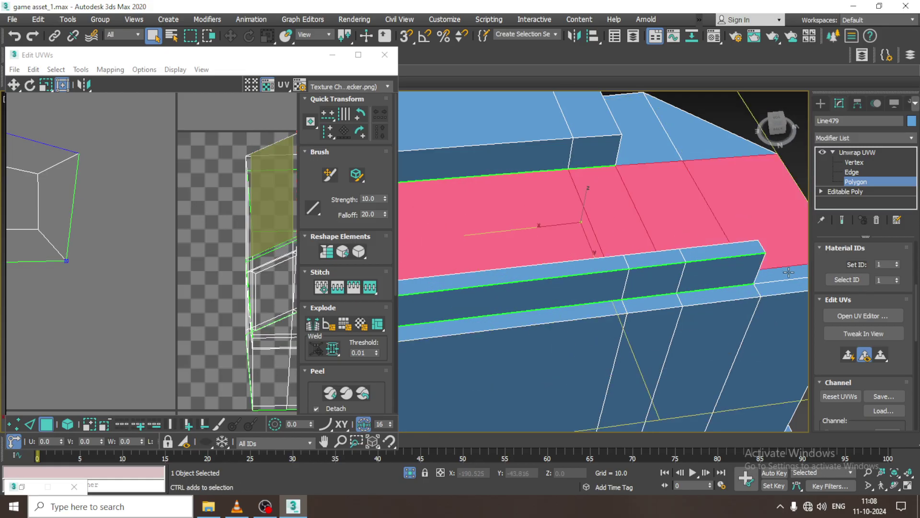
Step: Add the narrow roof strips around the parapet and the roof faces beside the block to the selection
{"action": "left_click", "coordinate": [788, 273], "text": "ctrl"}
{"action": "left_click", "coordinate": [787, 284], "text": "ctrl"}
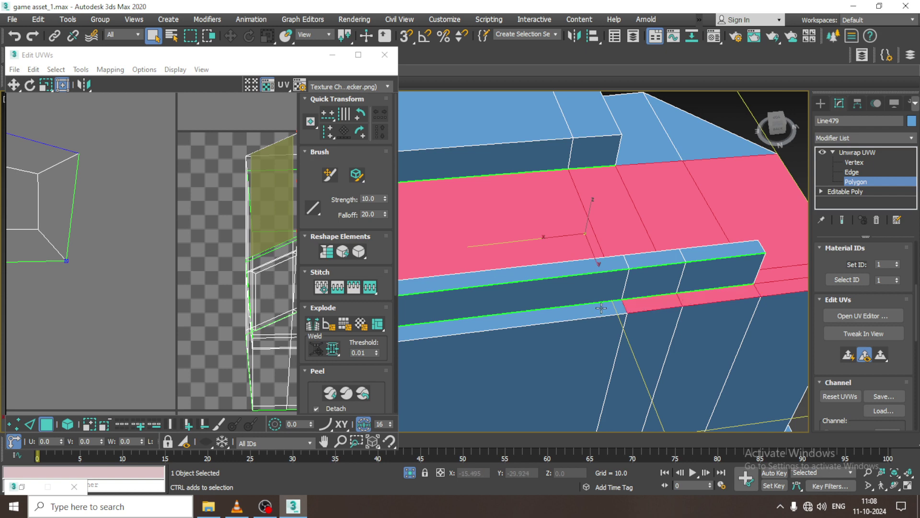
{"action": "left_click", "coordinate": [601, 307], "text": "ctrl"}
{"action": "scroll", "coordinate": [601, 287], "scroll_direction": "down", "scroll_amount": 5}
{"action": "middle_click_drag", "start_coordinate": [602, 283], "coordinate": [611, 295], "text": "alt"}
{"action": "left_click", "coordinate": [613, 225], "text": "ctrl"}
{"action": "left_click", "coordinate": [630, 224], "text": "ctrl"}
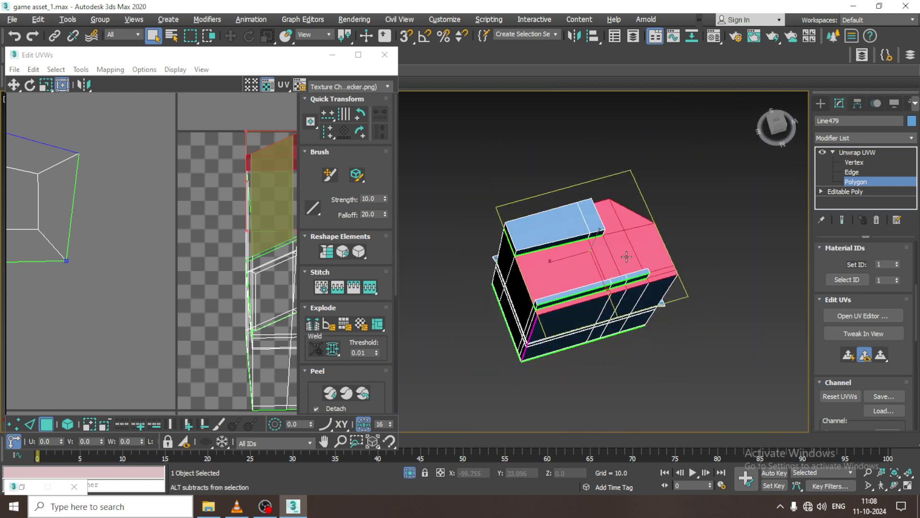
{"action": "middle_click_drag", "start_coordinate": [627, 257], "coordinate": [748, 365], "text": "alt"}
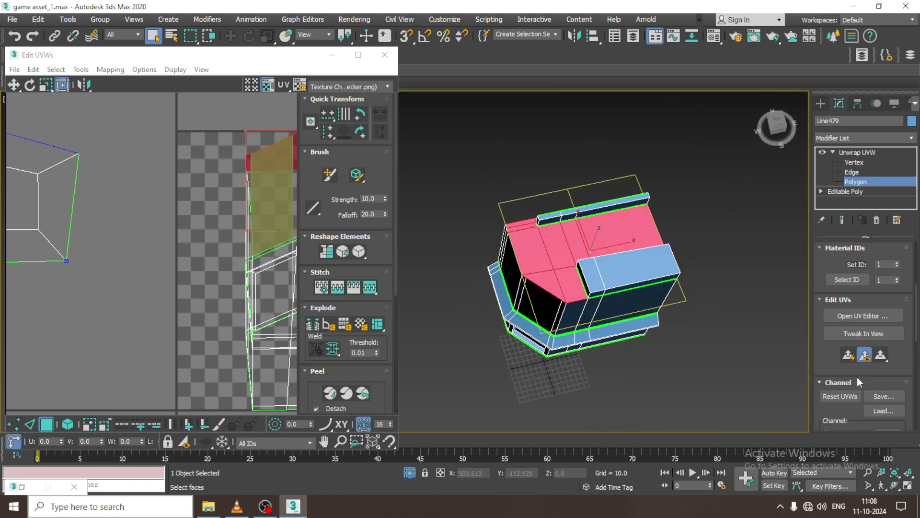
Step: Apply a quick planar map to the roof faces and move their UV shell off the texture tile, beside the other separated shells
{"action": "left_click", "coordinate": [848, 355]}
{"action": "scroll", "coordinate": [248, 243], "scroll_direction": "down", "scroll_amount": 3}
{"action": "left_click_drag", "start_coordinate": [224, 249], "coordinate": [148, 90]}
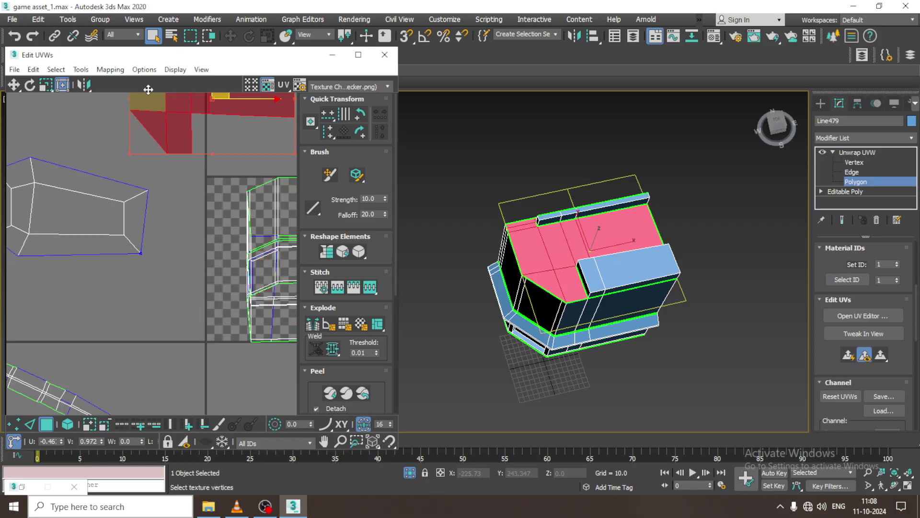
{"action": "scroll", "coordinate": [210, 170], "scroll_direction": "down", "scroll_amount": 3}
{"action": "middle_click_drag", "start_coordinate": [210, 170], "coordinate": [192, 252]}
{"action": "left_click_drag", "start_coordinate": [175, 223], "coordinate": [51, 195]}
{"action": "middle_click_drag", "start_coordinate": [522, 245], "coordinate": [696, 222], "text": "alt"}
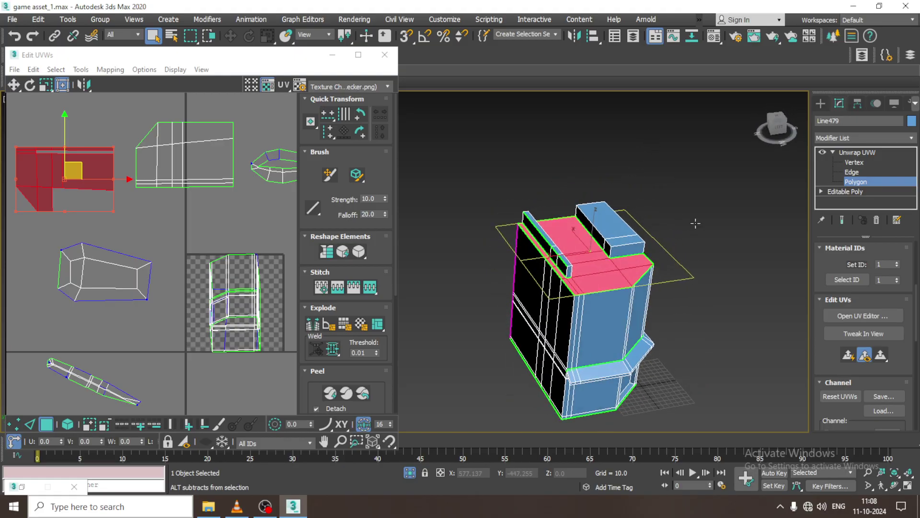
Step: Select all the wall faces around the main building body
{"action": "left_click", "coordinate": [595, 322]}
{"action": "middle_click_drag", "start_coordinate": [599, 307], "coordinate": [799, 299], "text": "alt"}
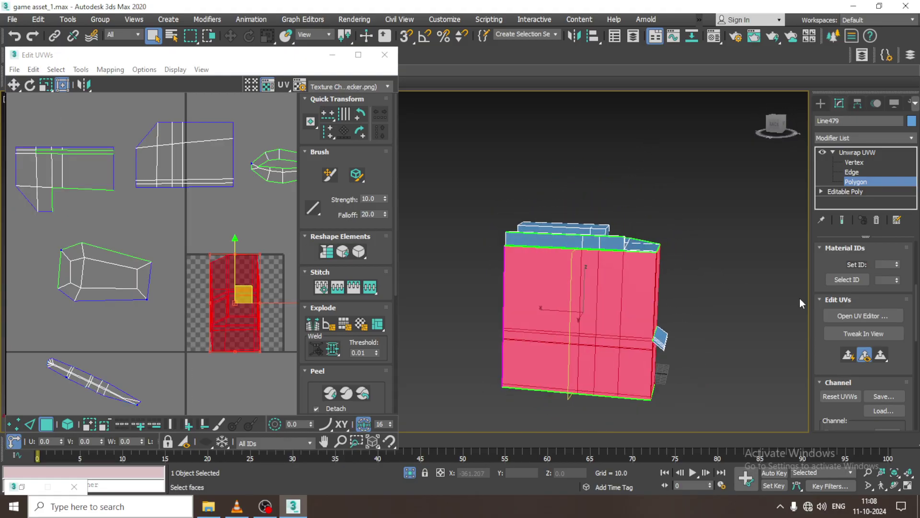
Step: Try to Quick Peel the selected wall faces
{"action": "left_click", "coordinate": [332, 393]}
{"action": "scroll", "coordinate": [208, 293], "scroll_direction": "up", "scroll_amount": 3}
{"action": "scroll", "coordinate": [218, 315], "scroll_direction": "up", "scroll_amount": 3}
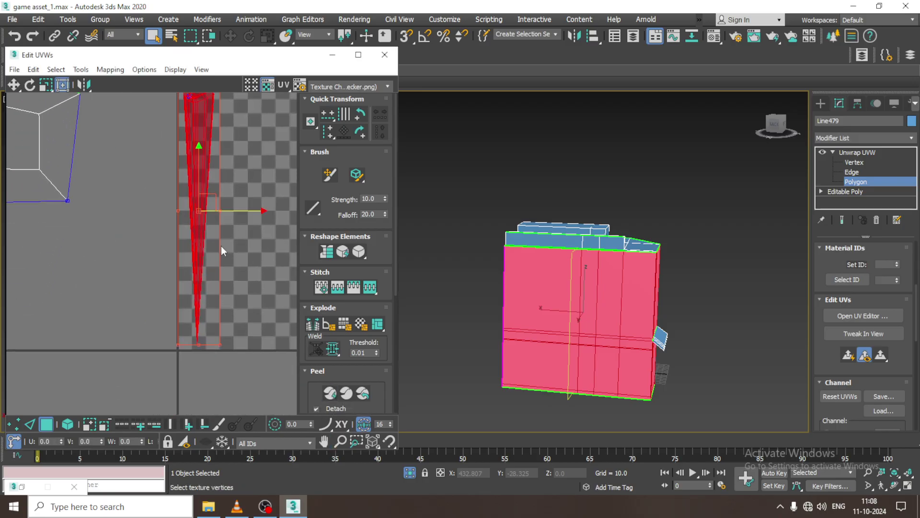
{"action": "scroll", "coordinate": [215, 259], "scroll_direction": "up", "scroll_amount": 5}
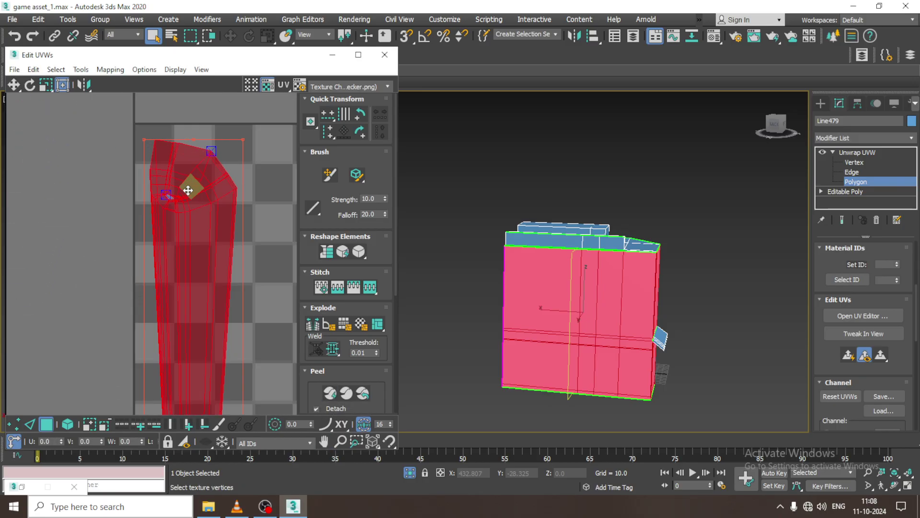
{"action": "mouse_move", "coordinate": [554, 294]}
{"action": "middle_mouse_down", "text": "alt"}
{"action": "mouse_move", "coordinate": [596, 345]}
{"action": "mouse_move", "coordinate": [519, 257]}
{"action": "mouse_move", "coordinate": [720, 302]}
{"action": "mouse_move", "coordinate": [862, 282]}
{"action": "mouse_move", "coordinate": [663, 274]}
{"action": "mouse_move", "coordinate": [694, 236]}
{"action": "mouse_move", "coordinate": [567, 303]}
{"action": "mouse_move", "coordinate": [551, 293]}
{"action": "middle_mouse_up", "text": "alt"}
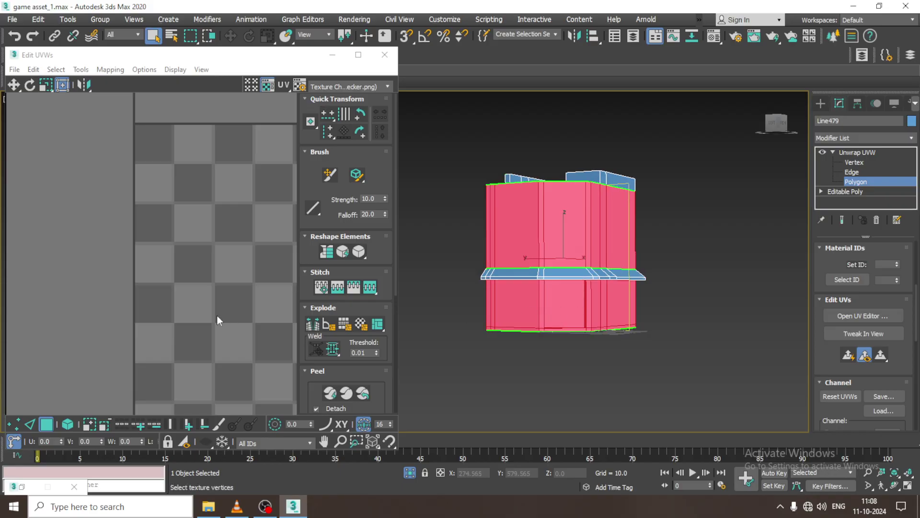
Step: Apply Unfold Mapping to the selected wall faces, then clear the face selection
{"action": "scroll", "coordinate": [218, 315], "scroll_direction": "down", "scroll_amount": 5}
{"action": "left_click", "coordinate": [98, 70]}
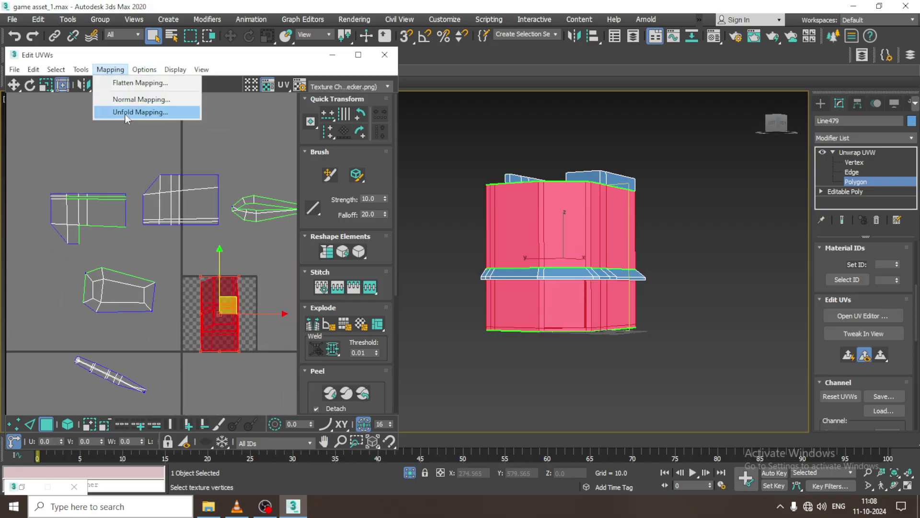
{"action": "left_click", "coordinate": [125, 113]}
{"action": "left_click", "coordinate": [155, 44]}
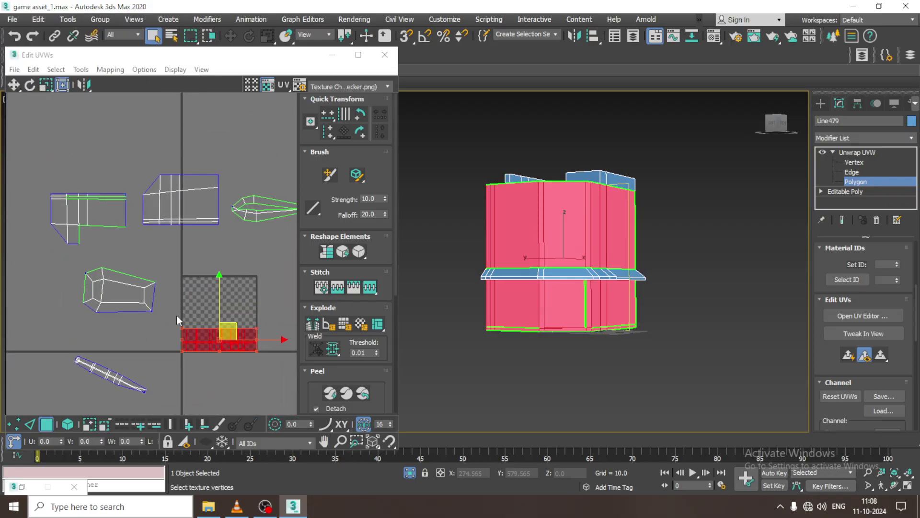
{"action": "scroll", "coordinate": [182, 330], "scroll_direction": "up", "scroll_amount": 4}
{"action": "left_click", "coordinate": [222, 384]}
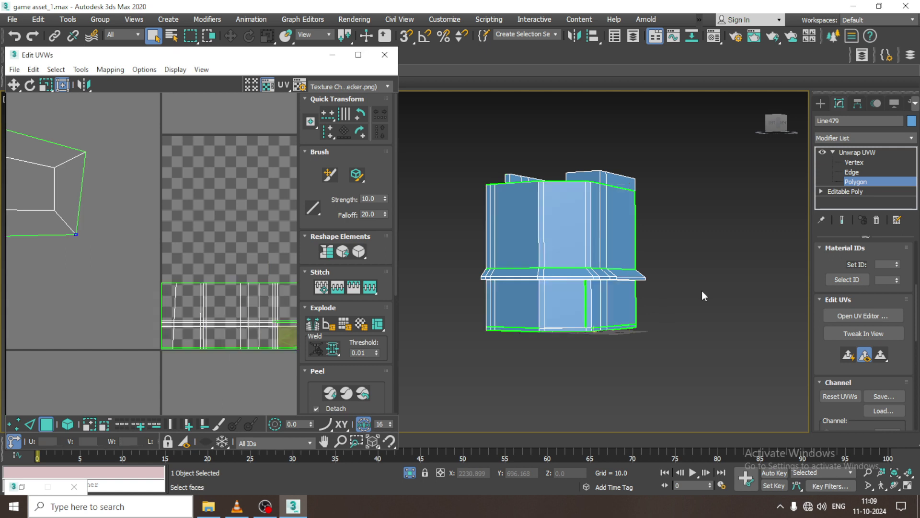
Step: Assign the checker material 02 - Default to the main building body
{"action": "left_click", "coordinate": [857, 152]}
{"action": "key", "text": "m"}
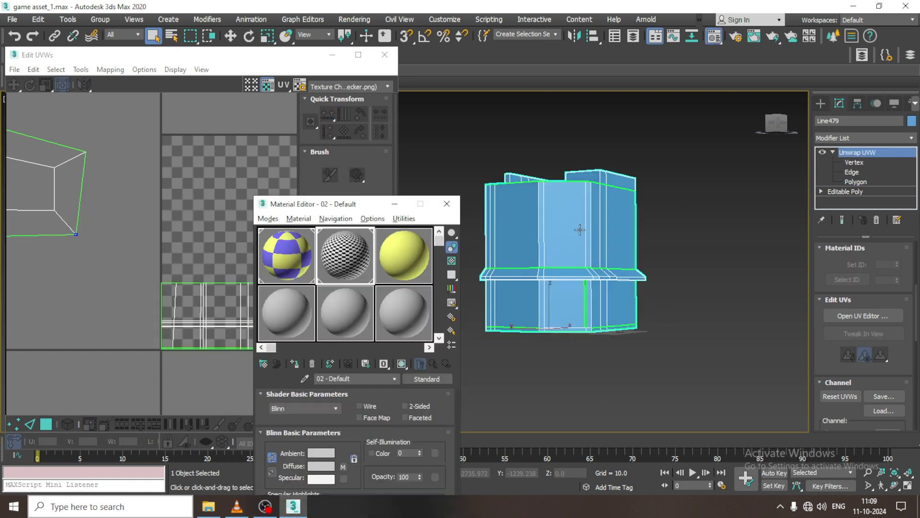
{"action": "left_click", "coordinate": [299, 363]}
{"action": "mouse_move", "coordinate": [675, 314]}
{"action": "middle_mouse_down", "text": "alt"}
{"action": "mouse_move", "coordinate": [727, 293]}
{"action": "mouse_move", "coordinate": [712, 319]}
{"action": "mouse_move", "coordinate": [669, 320]}
{"action": "middle_mouse_up", "text": "alt"}
{"action": "scroll", "coordinate": [158, 293], "scroll_direction": "down", "scroll_amount": 10}
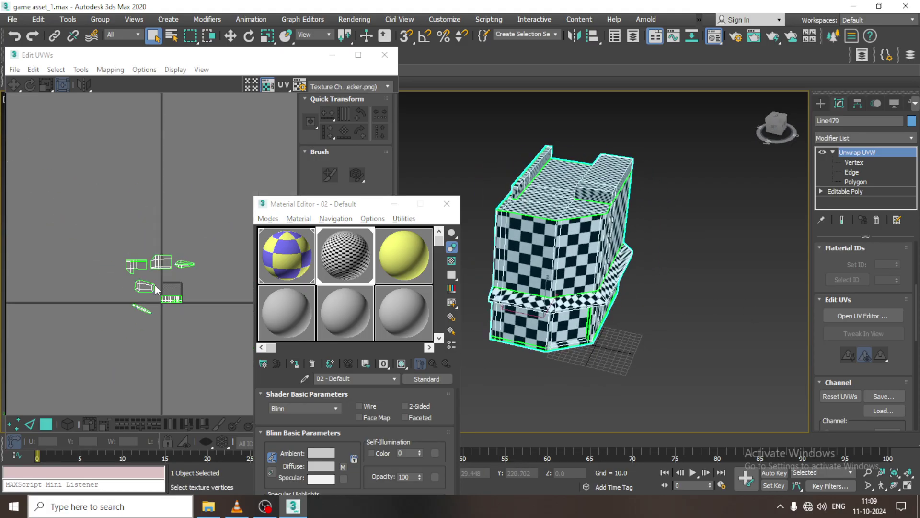
Step: Select all the body's polygons and pack their UV shells into the texture tile
{"action": "left_click", "coordinate": [84, 217]}
{"action": "left_click", "coordinate": [857, 182]}
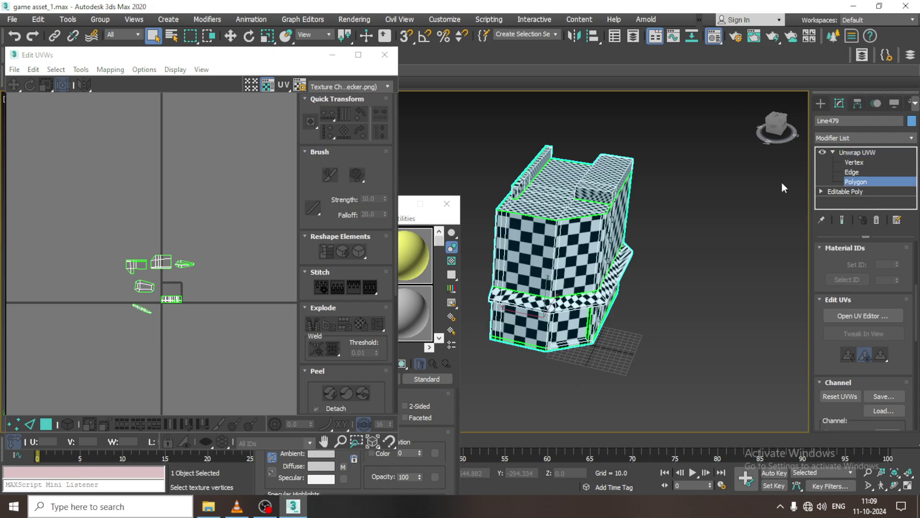
{"action": "key", "text": "ctrl+a"}
{"action": "left_click", "coordinate": [81, 69]}
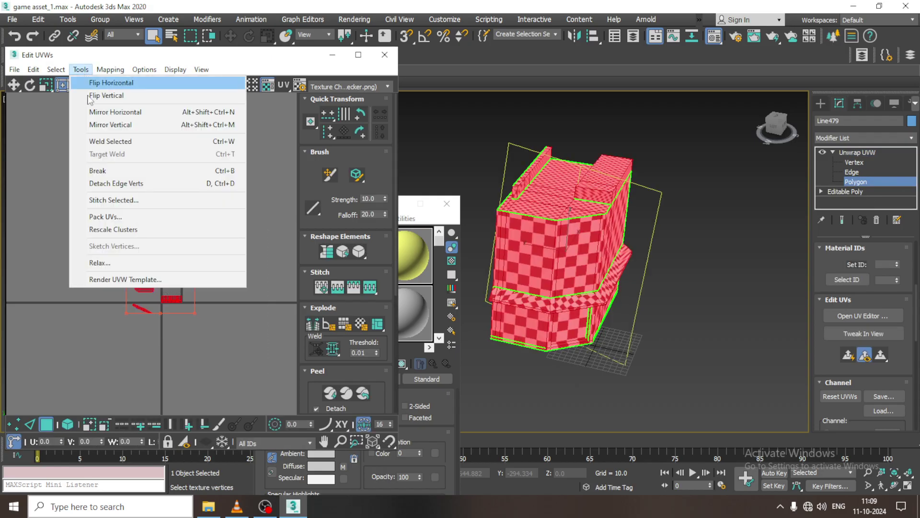
{"action": "left_click", "coordinate": [95, 213]}
{"action": "left_click", "coordinate": [177, 154]}
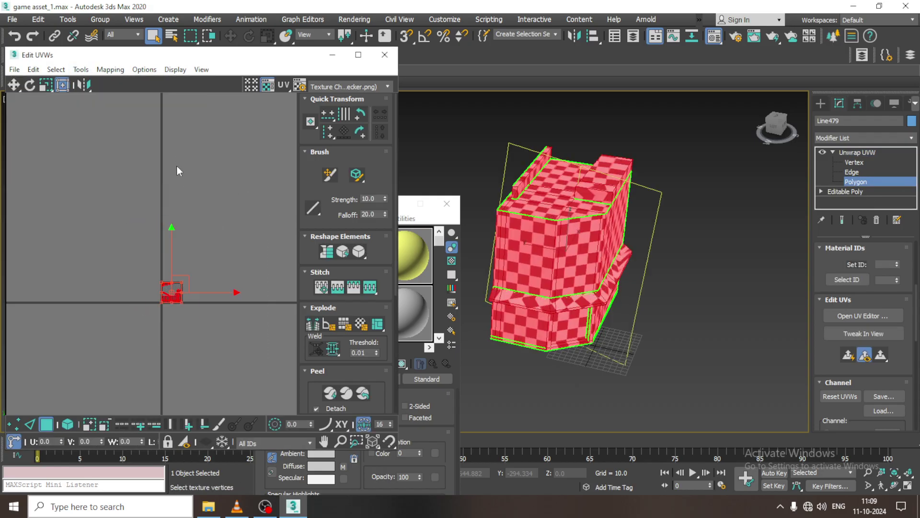
Step: Examine the checker pattern along the ledge, undo the UV packing and clear the selection
{"action": "left_click", "coordinate": [676, 146]}
{"action": "middle_click_drag", "start_coordinate": [671, 261], "coordinate": [650, 302], "text": "alt"}
{"action": "scroll", "coordinate": [651, 302], "scroll_direction": "up", "scroll_amount": 4}
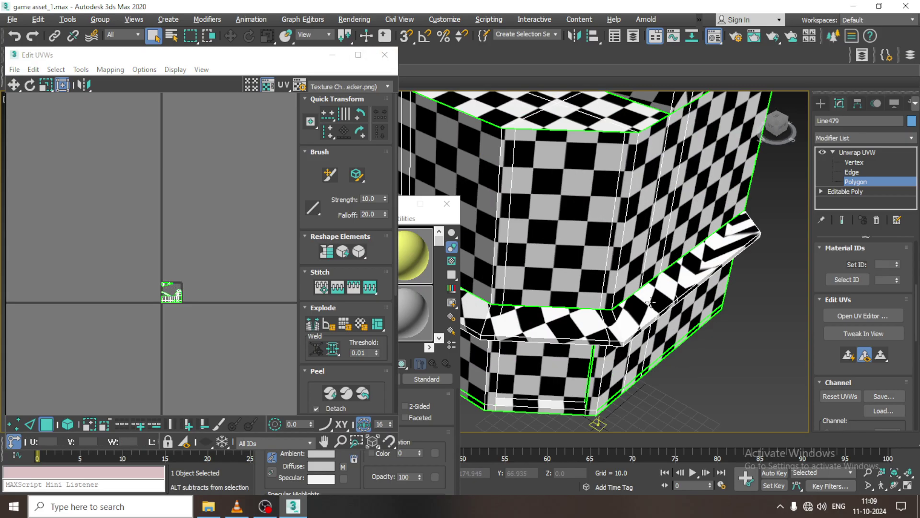
{"action": "scroll", "coordinate": [650, 301], "scroll_direction": "up", "scroll_amount": 4}
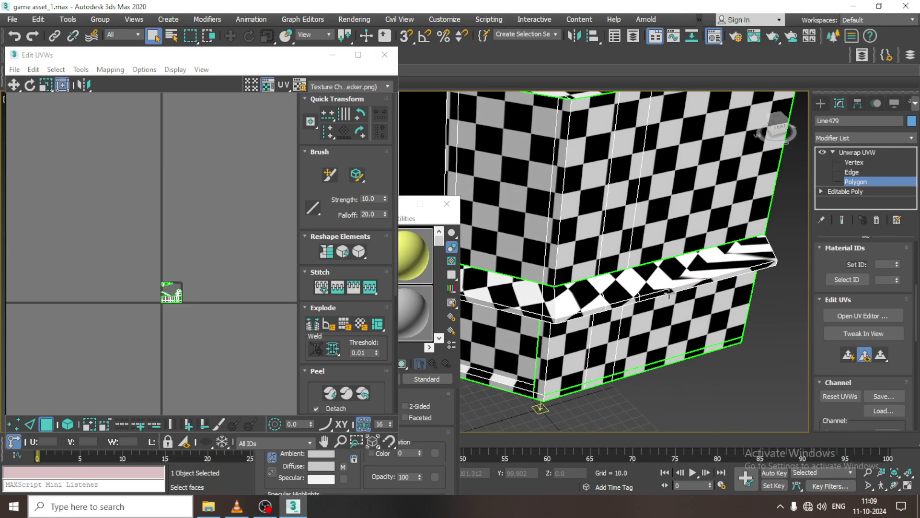
{"action": "scroll", "coordinate": [690, 283], "scroll_direction": "up", "scroll_amount": 3}
{"action": "key", "text": "ctrl+a"}
{"action": "scroll", "coordinate": [159, 297], "scroll_direction": "up", "scroll_amount": 6}
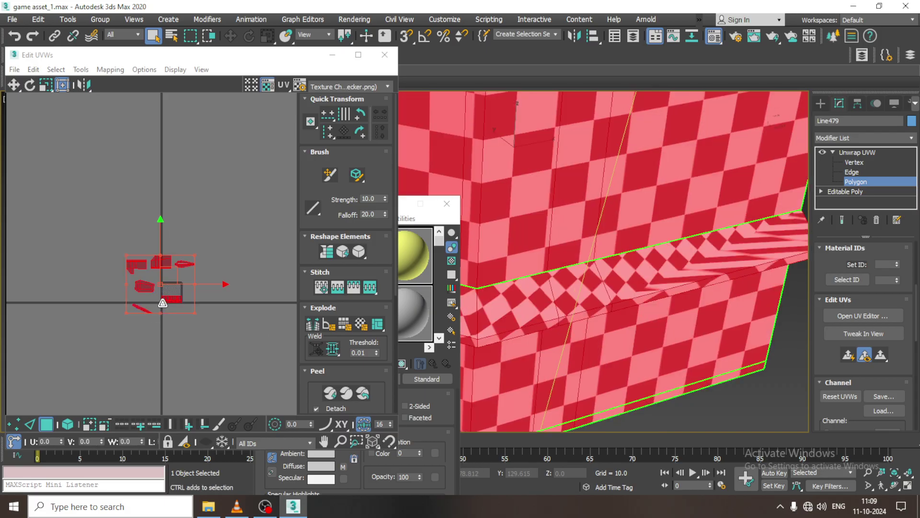
{"action": "left_click", "coordinate": [148, 372]}
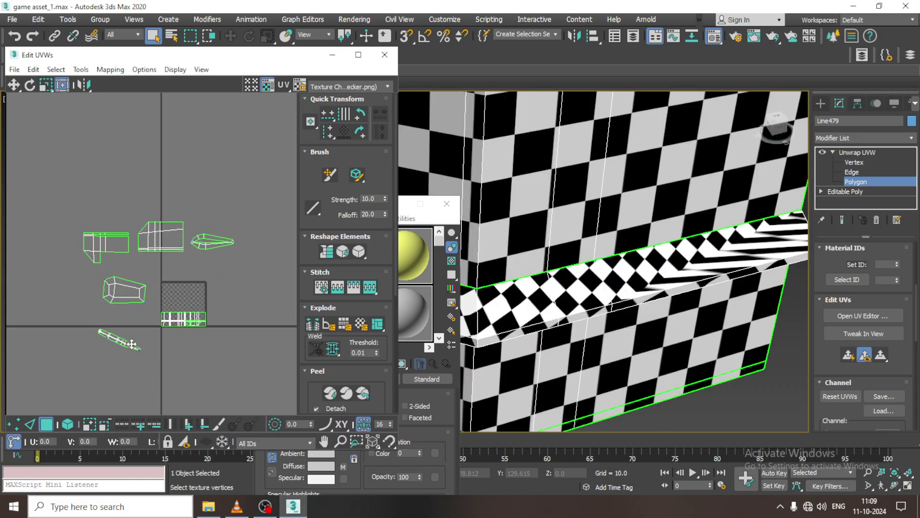
Step: Apply a quick planar map to the narrow end face of the ledge and move its UV shell clear of the texture tile
{"action": "left_click", "coordinate": [132, 344]}
{"action": "scroll", "coordinate": [120, 351], "scroll_direction": "up", "scroll_amount": 4}
{"action": "scroll", "coordinate": [122, 351], "scroll_direction": "up", "scroll_amount": 6}
{"action": "scroll", "coordinate": [166, 340], "scroll_direction": "down", "scroll_amount": 5}
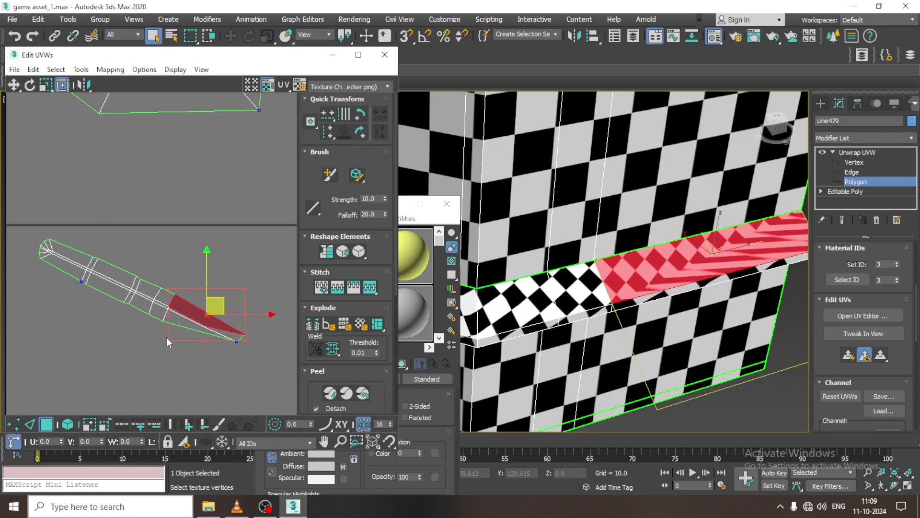
{"action": "middle_click_drag", "start_coordinate": [705, 315], "coordinate": [666, 295], "text": "alt"}
{"action": "scroll", "coordinate": [666, 295], "scroll_direction": "up", "scroll_amount": 3}
{"action": "left_click", "coordinate": [655, 284]}
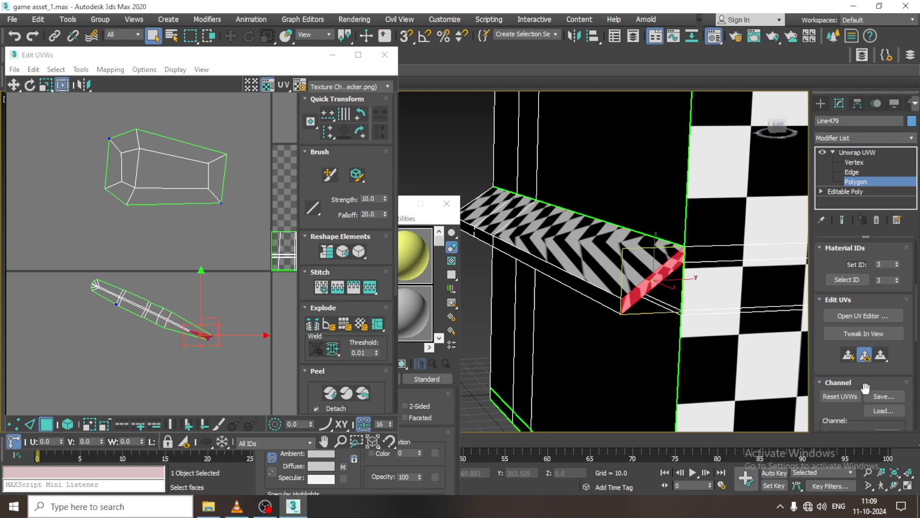
{"action": "left_click", "coordinate": [847, 356]}
{"action": "scroll", "coordinate": [215, 338], "scroll_direction": "down", "scroll_amount": 3}
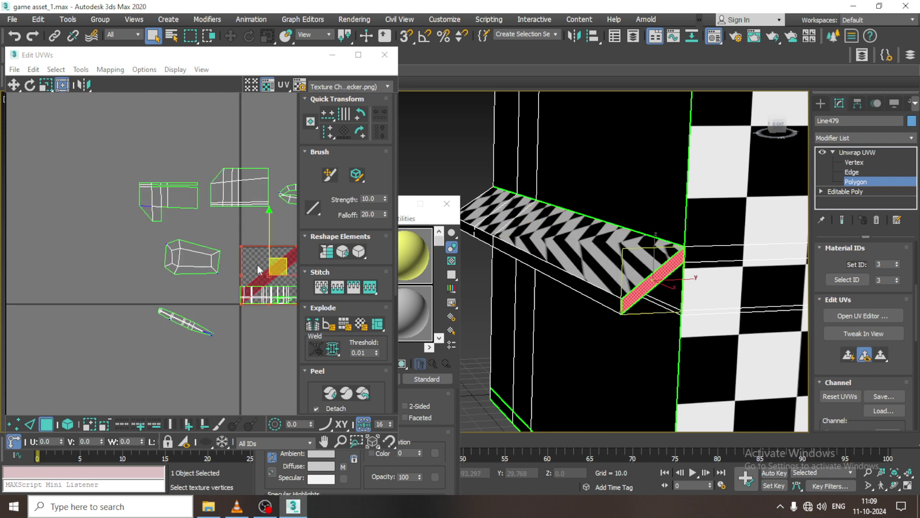
{"action": "left_click_drag", "start_coordinate": [284, 265], "coordinate": [66, 310]}
Step: Apply a quick planar map to the ledge's opposite end face and move its UV shell near the first end face's shell
{"action": "middle_click_drag", "start_coordinate": [700, 261], "coordinate": [738, 293], "text": "alt"}
{"action": "scroll", "coordinate": [743, 271], "scroll_direction": "down", "scroll_amount": 3}
{"action": "middle_click_drag", "start_coordinate": [739, 292], "coordinate": [635, 326]}
{"action": "left_click", "coordinate": [625, 319]}
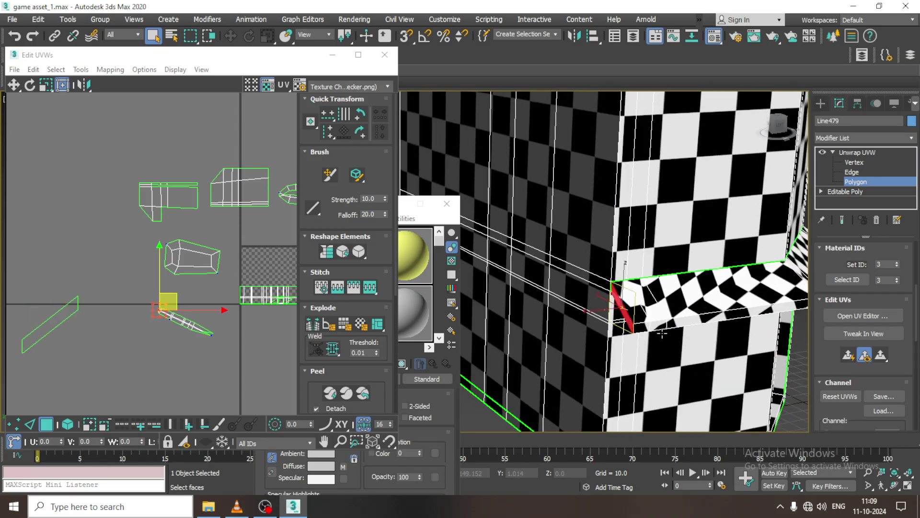
{"action": "left_click", "coordinate": [848, 355]}
{"action": "left_click_drag", "start_coordinate": [277, 267], "coordinate": [75, 233]}
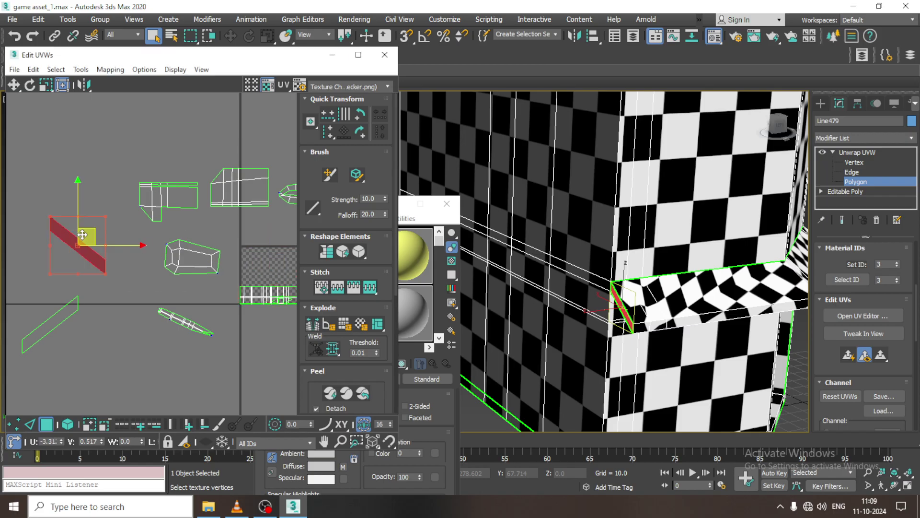
Step: Quick Peel the ledge's remaining faces as one strip and move their UV shell off the texture tile
{"action": "left_click", "coordinate": [851, 172]}
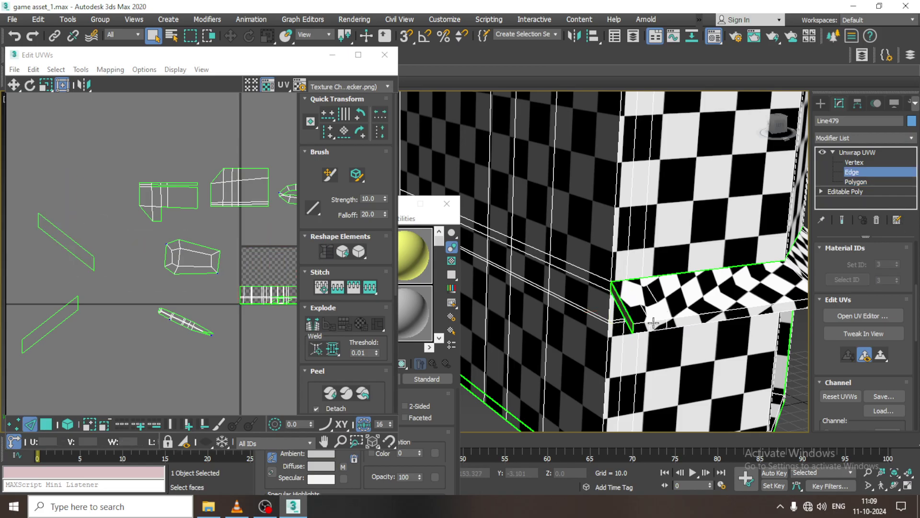
{"action": "left_click_drag", "start_coordinate": [146, 301], "coordinate": [218, 351]}
{"action": "left_click", "coordinate": [856, 183]}
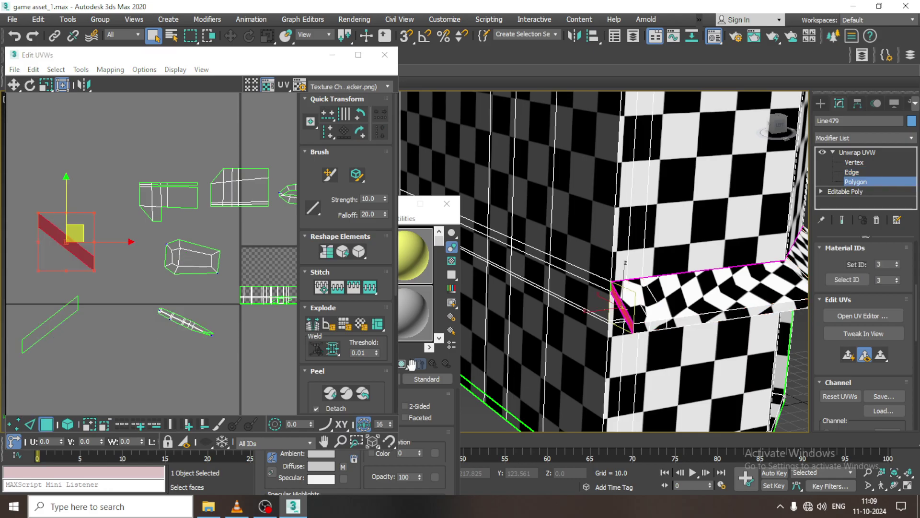
{"action": "left_click_drag", "start_coordinate": [163, 311], "coordinate": [225, 343]}
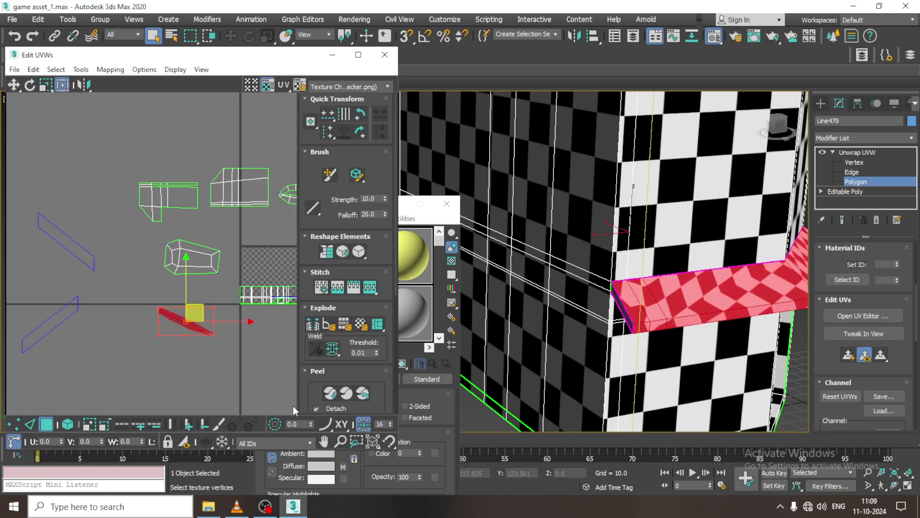
{"action": "left_click", "coordinate": [334, 394]}
{"action": "scroll", "coordinate": [633, 288], "scroll_direction": "down", "scroll_amount": 4}
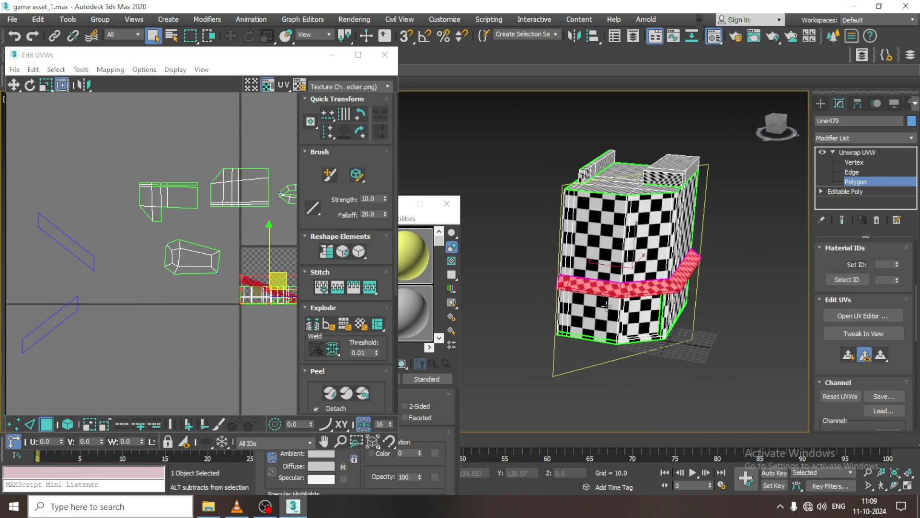
{"action": "mouse_move", "coordinate": [633, 288]}
{"action": "middle_mouse_down", "text": "alt"}
{"action": "mouse_move", "coordinate": [717, 275]}
{"action": "mouse_move", "coordinate": [642, 283]}
{"action": "middle_mouse_up", "text": "alt"}
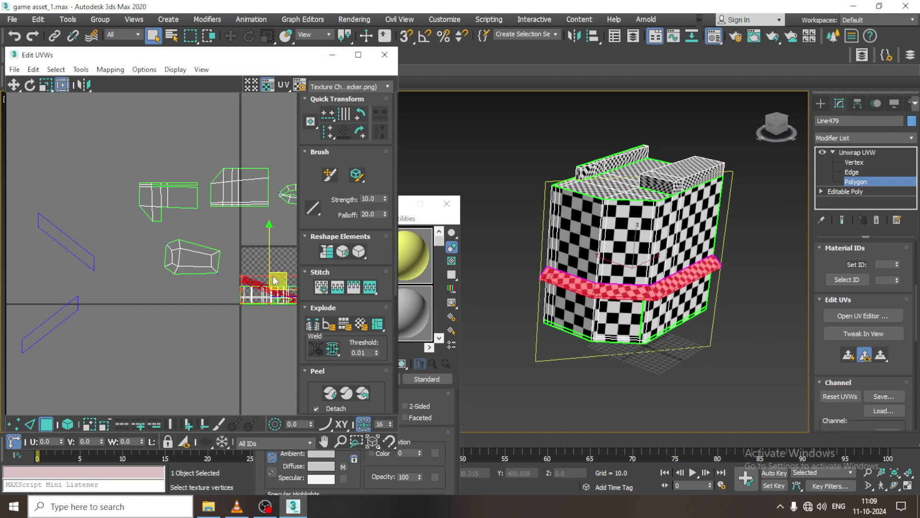
{"action": "left_click_drag", "start_coordinate": [281, 277], "coordinate": [202, 324]}
{"action": "scroll", "coordinate": [202, 324], "scroll_direction": "down", "scroll_amount": 3}
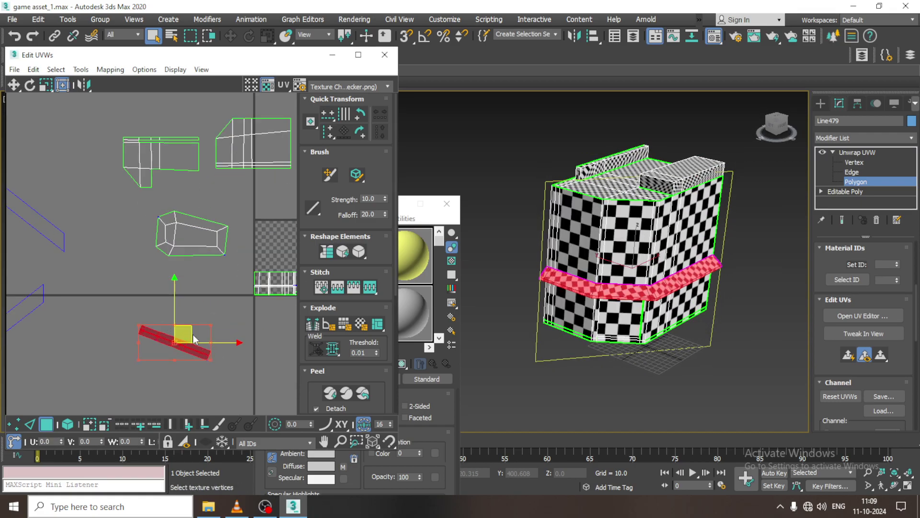
Step: Pack all the body's UV shells with the Non-Convex method, 0.001 padding, and Normalize Clusters and Rescale Clusters enabled
{"action": "key", "text": "ctrl+a"}
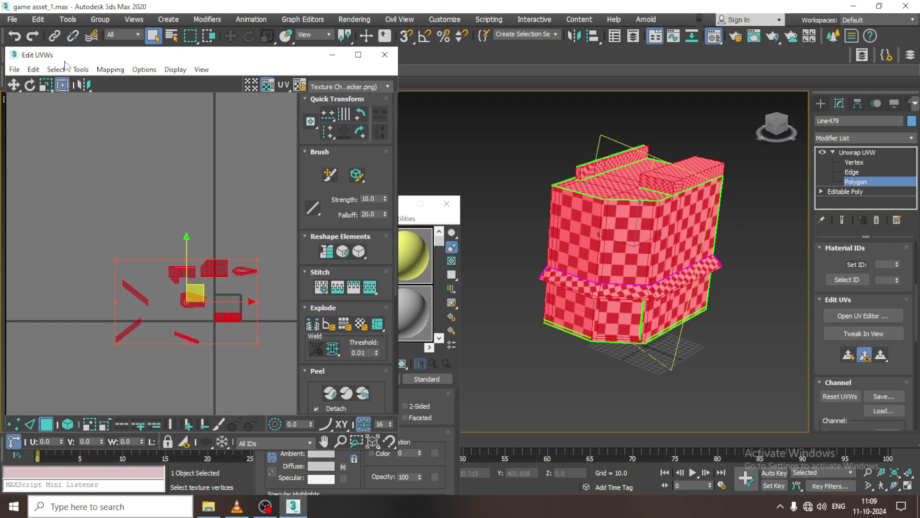
{"action": "left_click", "coordinate": [81, 69]}
{"action": "left_click", "coordinate": [135, 214]}
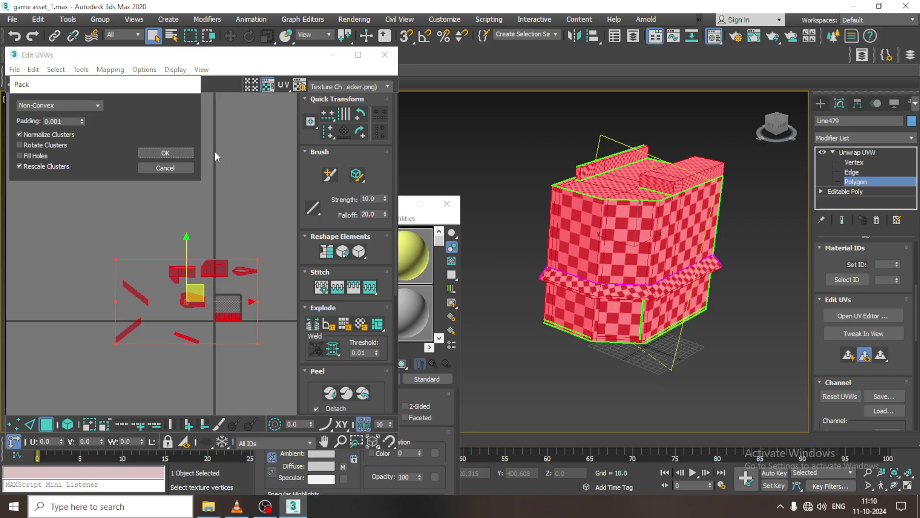
{"action": "left_click", "coordinate": [178, 153]}
{"action": "scroll", "coordinate": [616, 293], "scroll_direction": "up", "scroll_amount": 10}
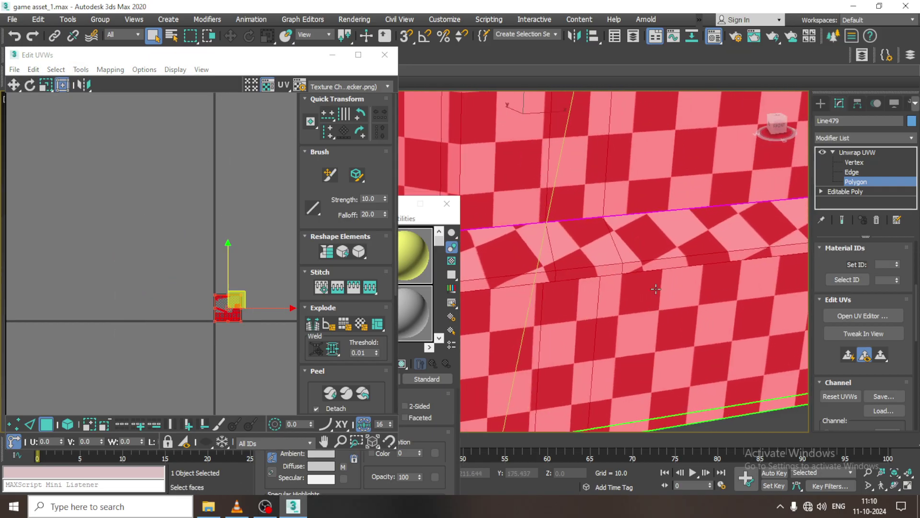
{"action": "scroll", "coordinate": [616, 293], "scroll_direction": "down", "scroll_amount": 8}
Step: End isolation of the main body to bring back the whole game asset scene
{"action": "middle_click_drag", "start_coordinate": [616, 293], "coordinate": [721, 251], "text": "alt"}
{"action": "right_click", "coordinate": [721, 249]}
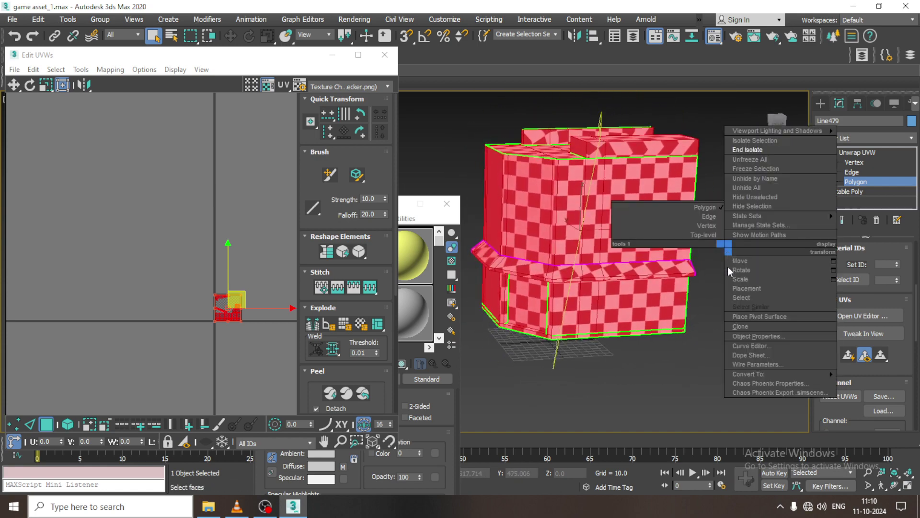
{"action": "left_click", "coordinate": [754, 150]}
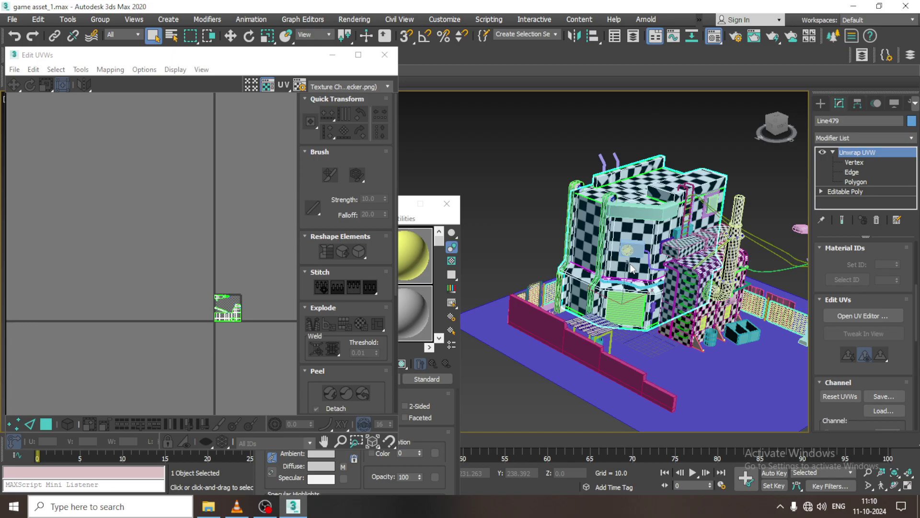
{"action": "left_click", "coordinate": [266, 507]}
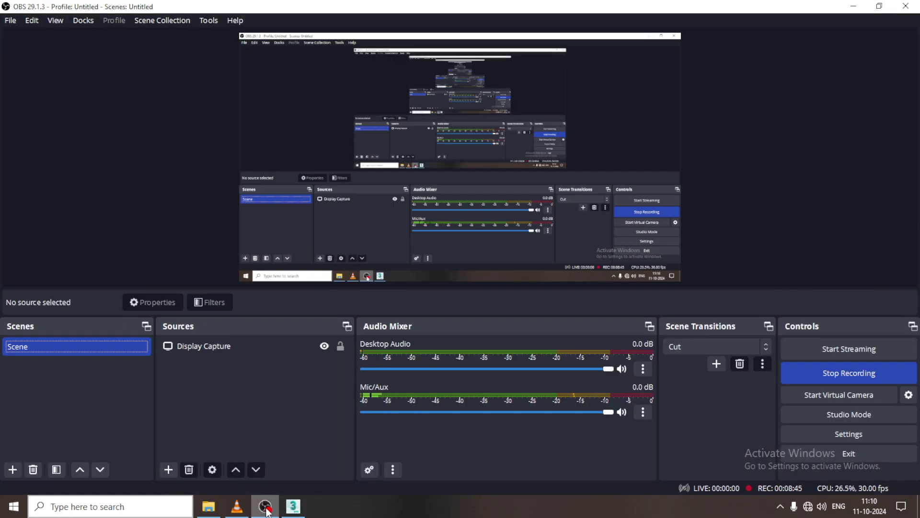
{"action": "left_click", "coordinate": [266, 507]}
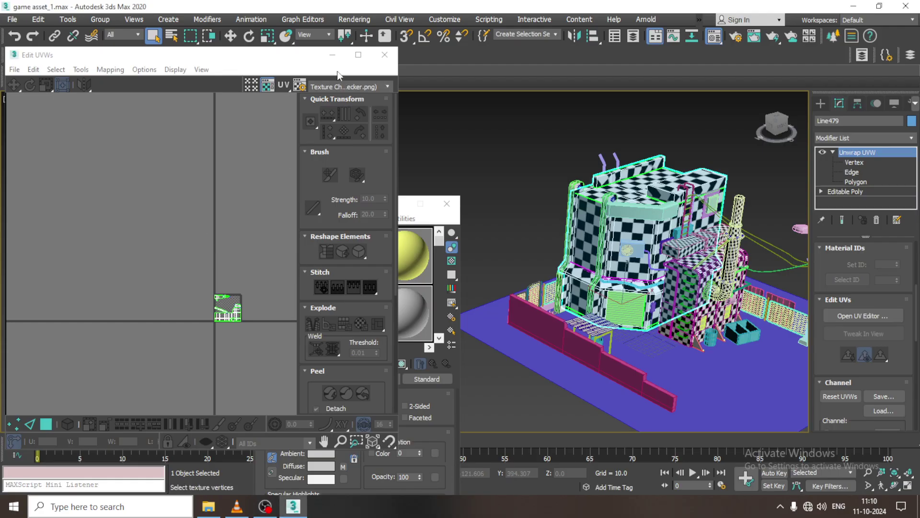
Step: Minimize the Edit UVWs window and get a closer view of the checkered building
{"action": "left_click", "coordinate": [332, 54]}
{"action": "scroll", "coordinate": [598, 287], "scroll_direction": "up", "scroll_amount": 5}
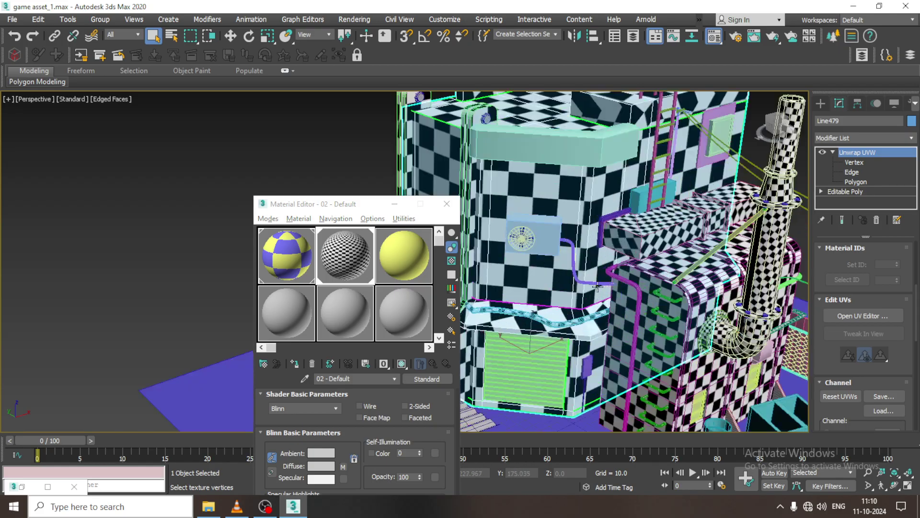
Step: Isolate the cylindrical barrel in front of the building and convert it to an Editable Poly
{"action": "middle_click_drag", "start_coordinate": [598, 287], "coordinate": [807, 329], "text": "alt"}
{"action": "left_click", "coordinate": [589, 298]}
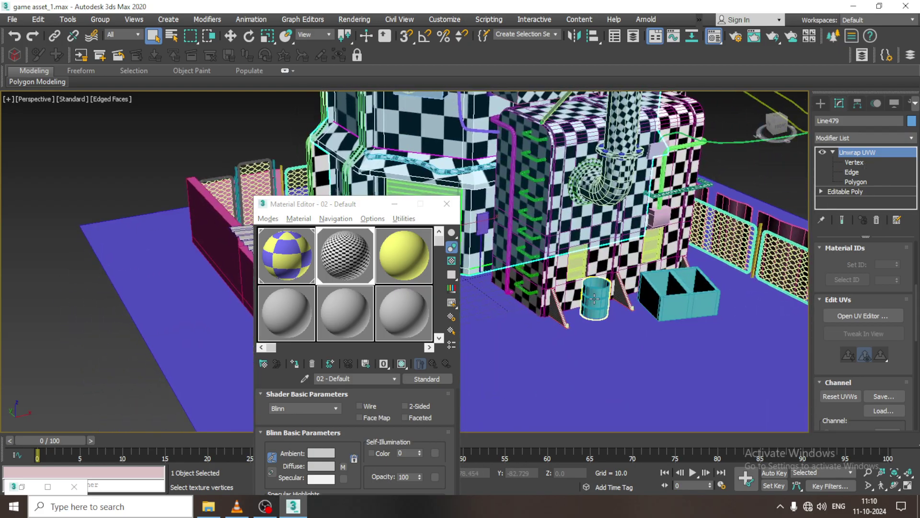
{"action": "key", "text": "z"}
{"action": "middle_click_drag", "start_coordinate": [539, 294], "coordinate": [655, 278]}
{"action": "right_click", "coordinate": [628, 207]}
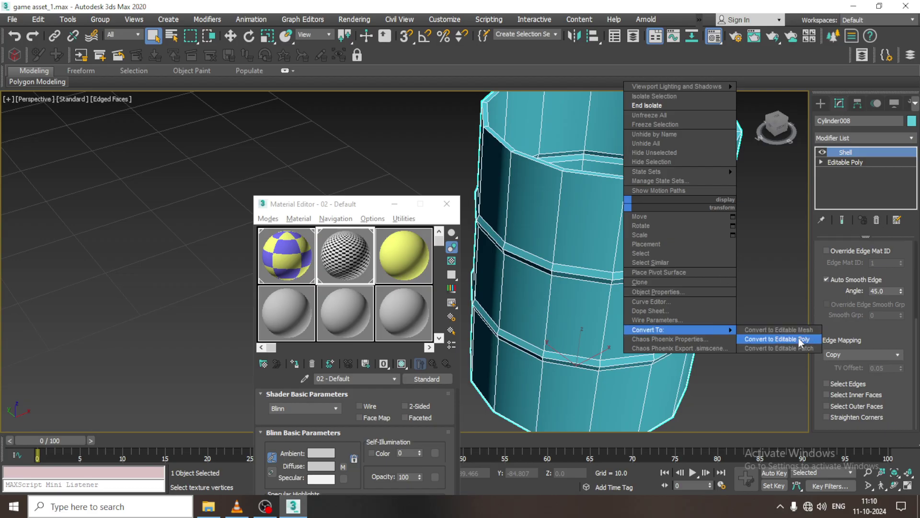
{"action": "left_click", "coordinate": [800, 339]}
Step: Apply an Unwrap UVW modifier to the barrel
{"action": "scroll", "coordinate": [734, 298], "scroll_direction": "down", "scroll_amount": 5}
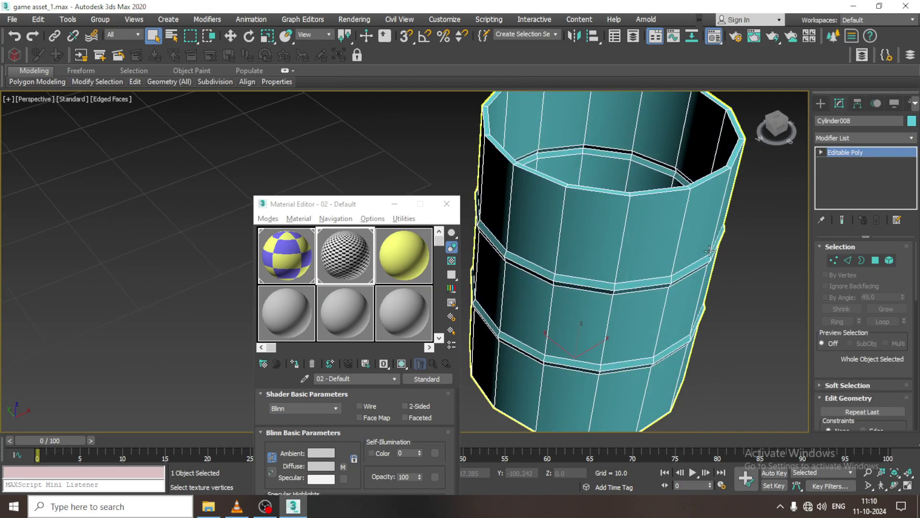
{"action": "middle_click_drag", "start_coordinate": [792, 223], "coordinate": [647, 178], "text": "alt"}
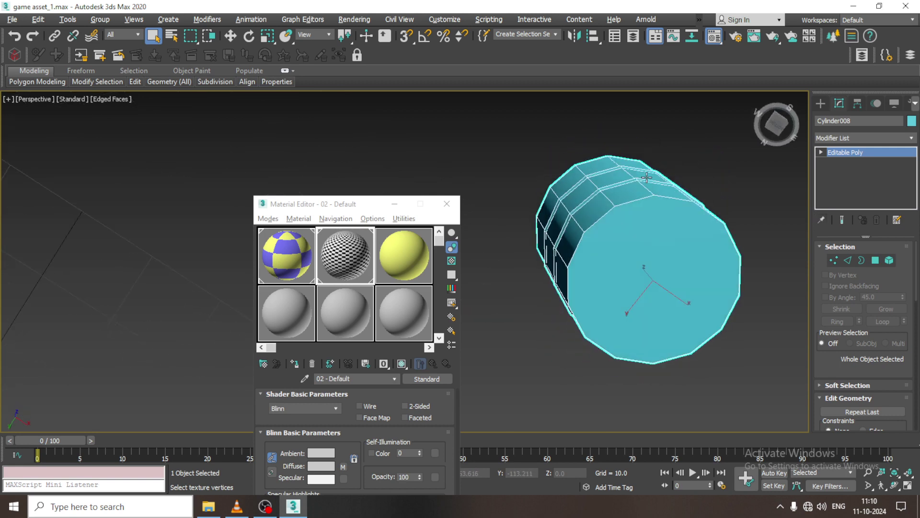
{"action": "left_click", "coordinate": [878, 138]}
{"action": "key", "text": "u"}
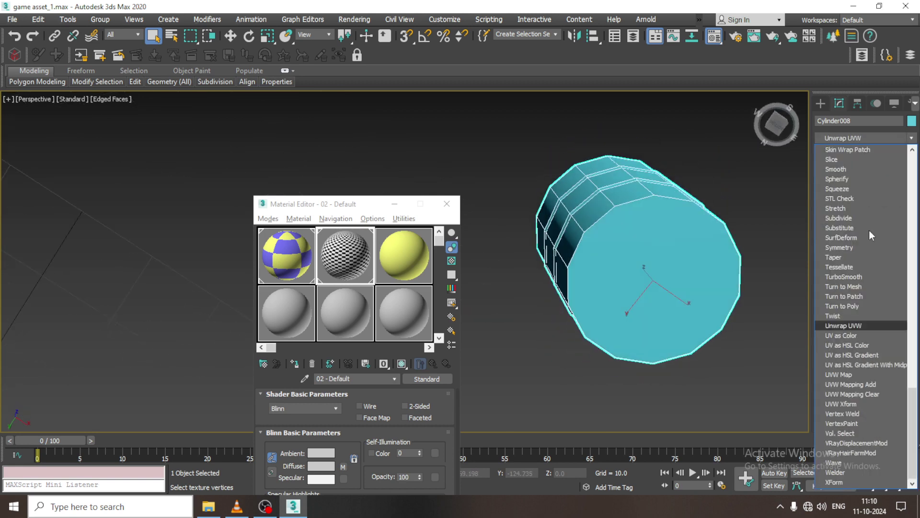
{"action": "key", "text": "Return"}
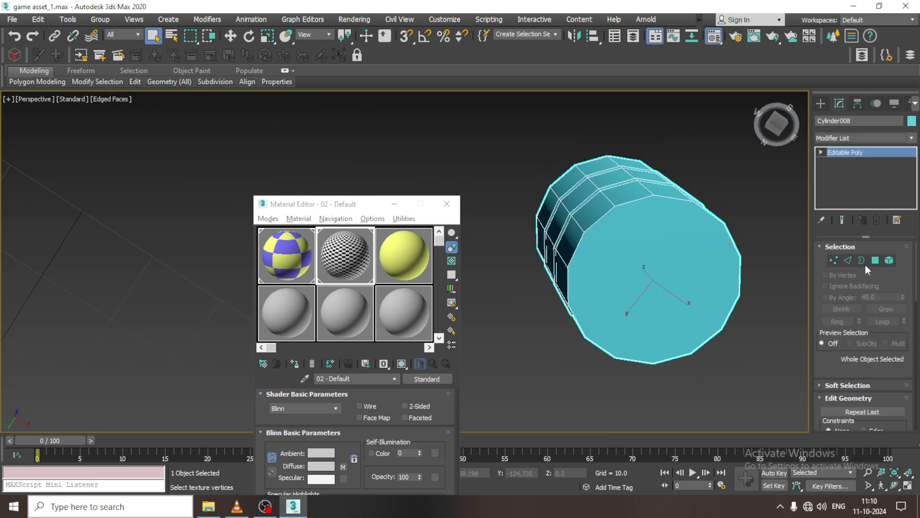
{"action": "key", "text": "3"}
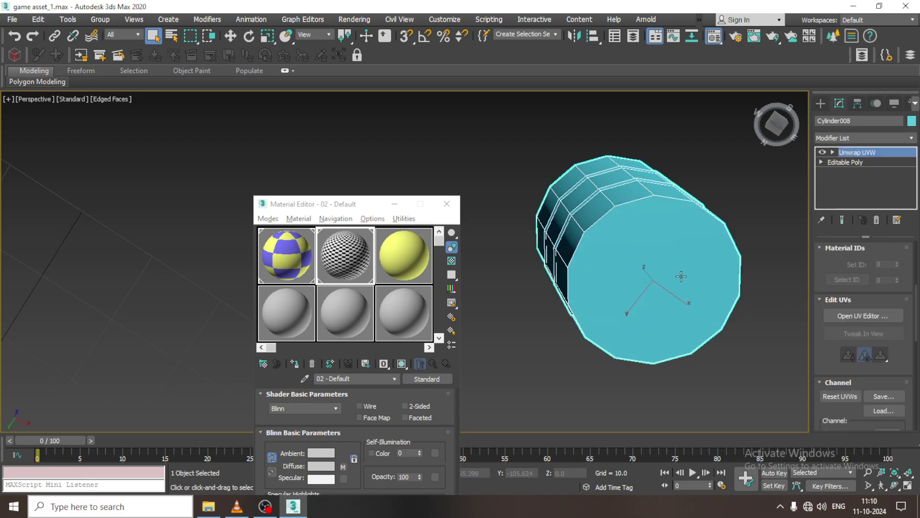
Step: Quick Planar Map the barrel's bottom face and move its UV shell off the texture tile
{"action": "left_click", "coordinate": [831, 155]}
{"action": "left_click", "coordinate": [853, 181]}
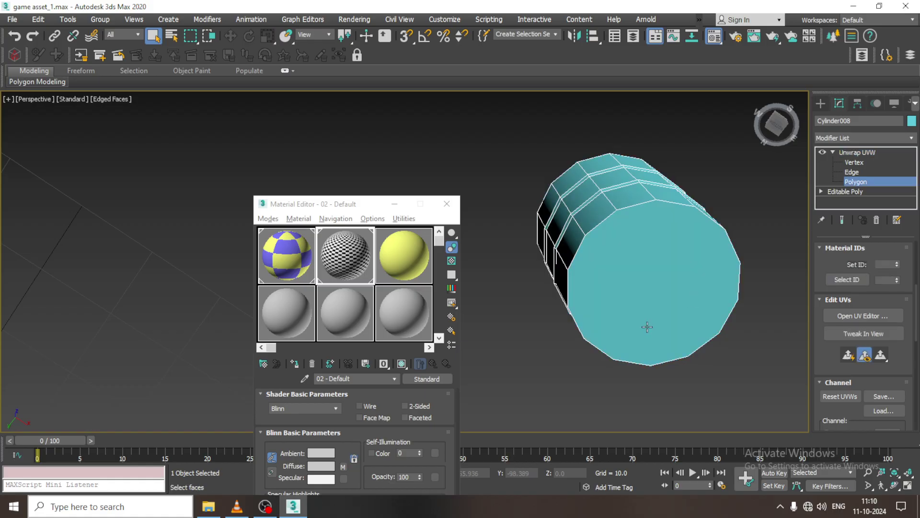
{"action": "left_click", "coordinate": [846, 355]}
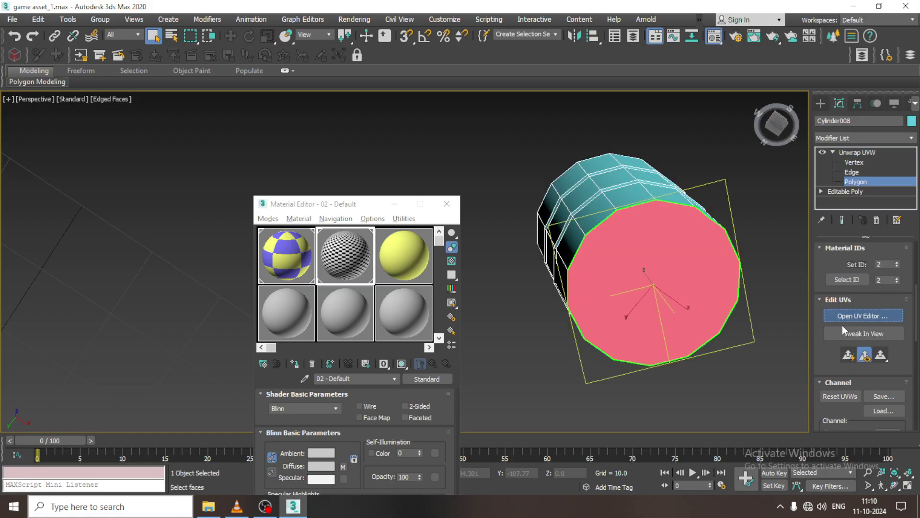
{"action": "scroll", "coordinate": [145, 284], "scroll_direction": "down", "scroll_amount": 3}
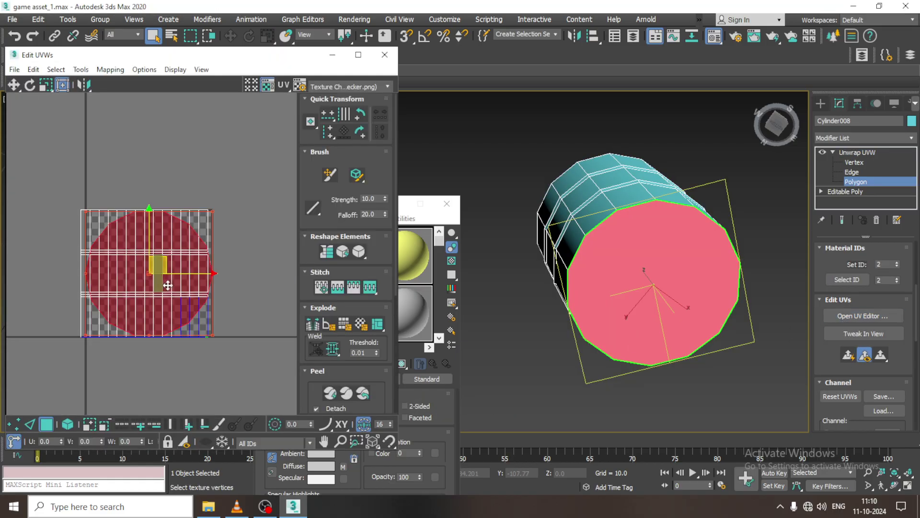
{"action": "left_click_drag", "start_coordinate": [133, 216], "coordinate": [28, 30]}
Step: Break the barrel's UVs along a vertical line of edges on its wall
{"action": "middle_click_drag", "start_coordinate": [659, 216], "coordinate": [653, 283], "text": "alt"}
{"action": "left_click", "coordinate": [857, 171]}
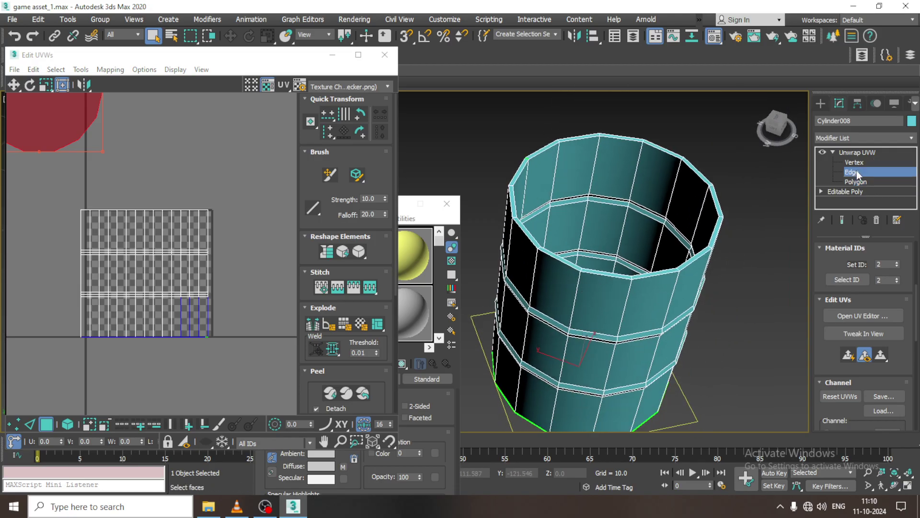
{"action": "left_click", "coordinate": [628, 298]}
{"action": "middle_click_drag", "start_coordinate": [628, 298], "coordinate": [630, 349], "text": "alt"}
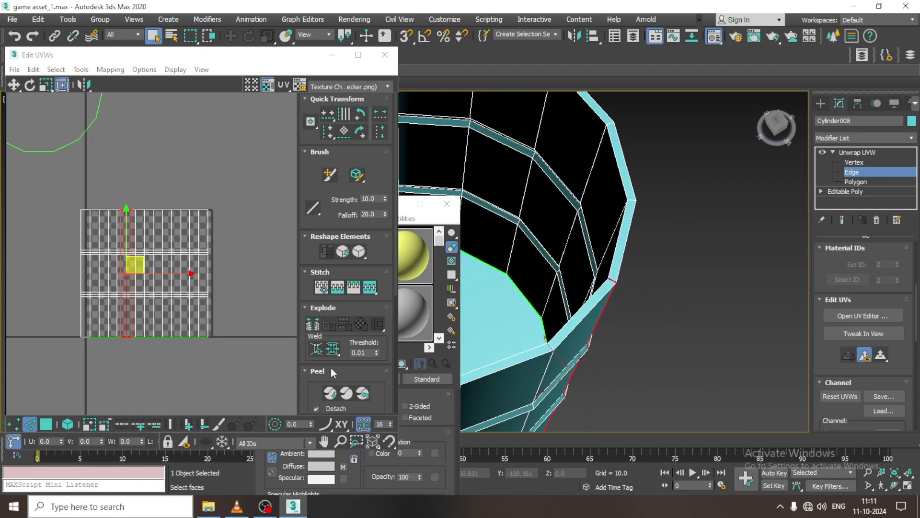
{"action": "left_click", "coordinate": [314, 324]}
Step: Try to Quick Peel all the barrel's wall and rim faces together, and undo the peel
{"action": "left_click", "coordinate": [856, 182]}
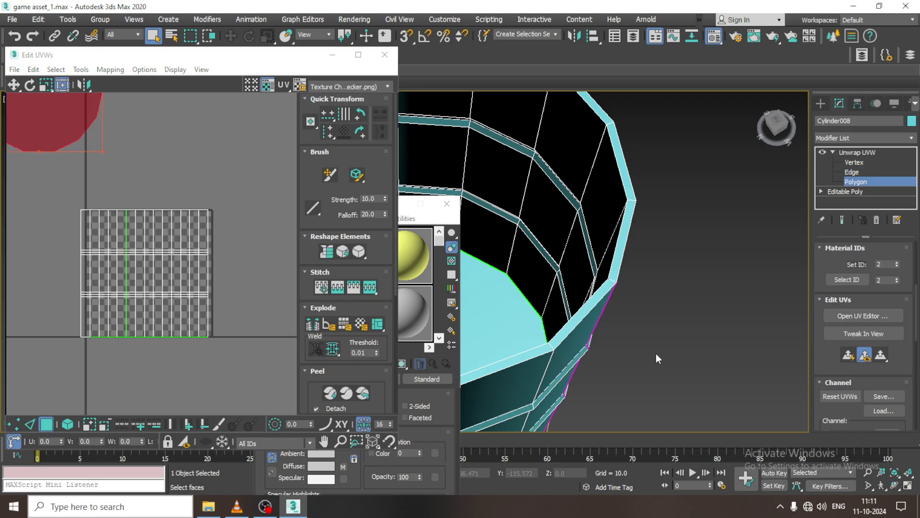
{"action": "scroll", "coordinate": [859, 335], "scroll_direction": "up", "scroll_amount": 5}
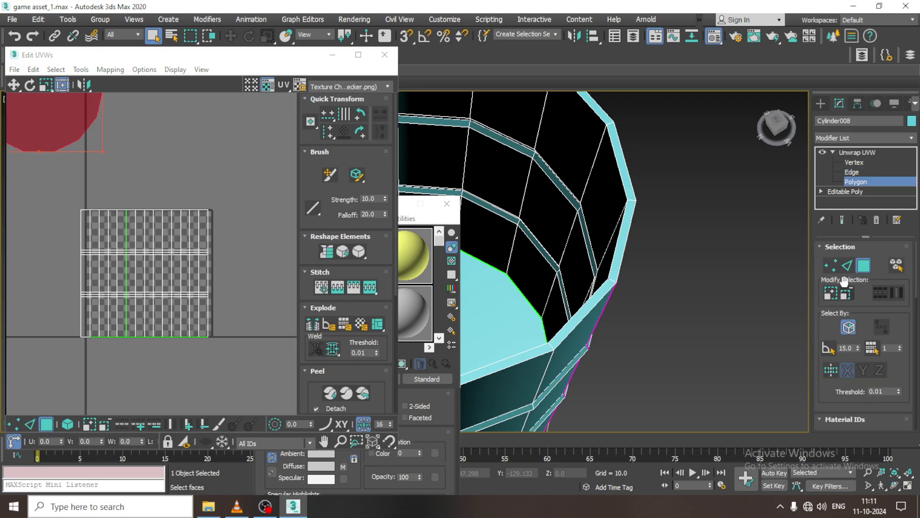
{"action": "left_click_drag", "start_coordinate": [59, 194], "coordinate": [348, 420]}
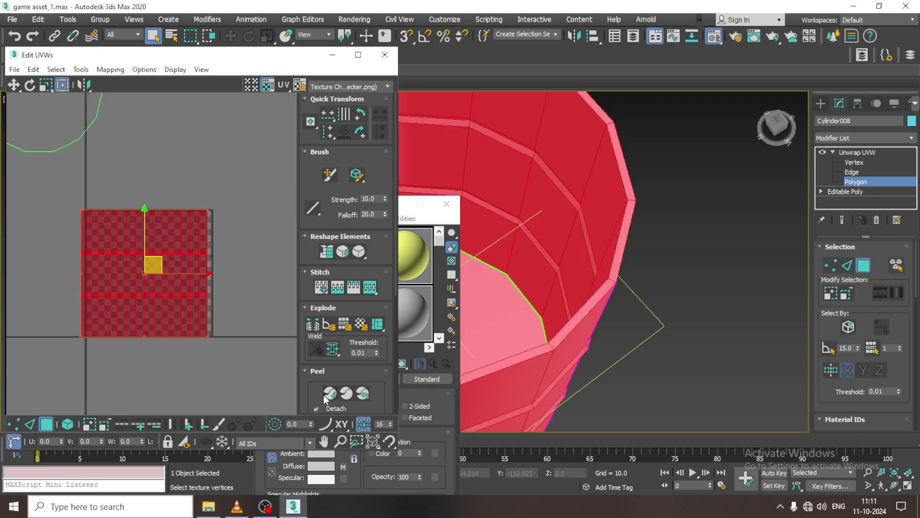
{"action": "left_click", "coordinate": [324, 395]}
{"action": "scroll", "coordinate": [118, 317], "scroll_direction": "up", "scroll_amount": 3}
{"action": "scroll", "coordinate": [133, 286], "scroll_direction": "up", "scroll_amount": 1}
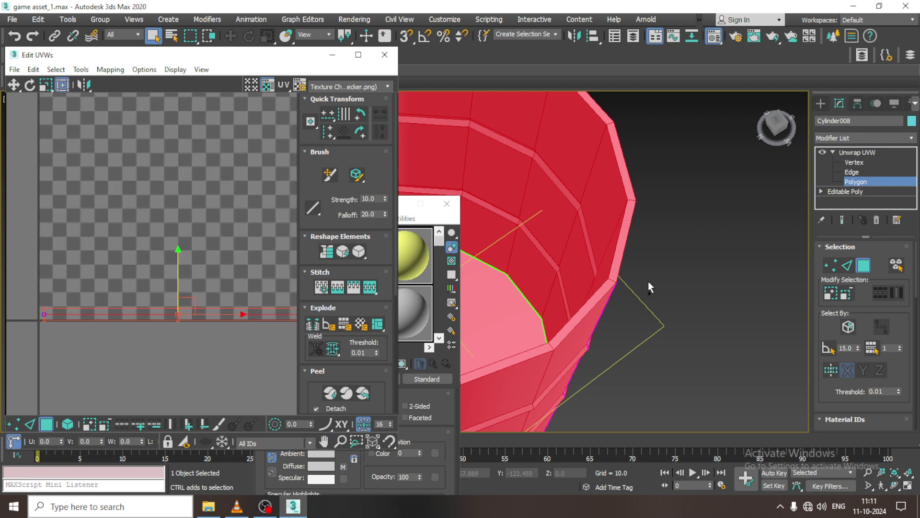
{"action": "key", "text": "ctrl+z"}
Step: Try Unfold Mapping on the barrel's wall and rim faces with Walk to closest face and Normalize Clusters
{"action": "scroll", "coordinate": [628, 282], "scroll_direction": "down", "scroll_amount": 5}
{"action": "middle_click_drag", "start_coordinate": [628, 283], "coordinate": [731, 289], "text": "alt"}
{"action": "scroll", "coordinate": [632, 346], "scroll_direction": "up", "scroll_amount": 3}
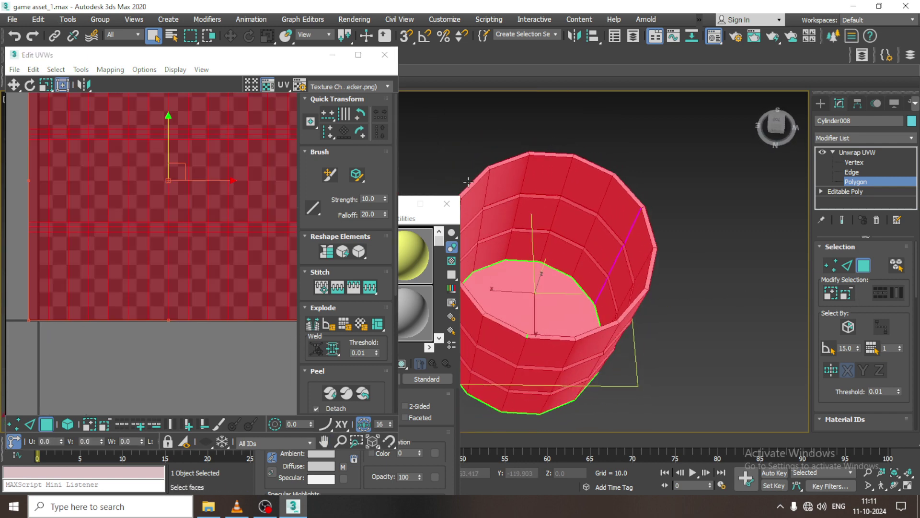
{"action": "left_click", "coordinate": [110, 69]}
{"action": "left_click", "coordinate": [138, 114]}
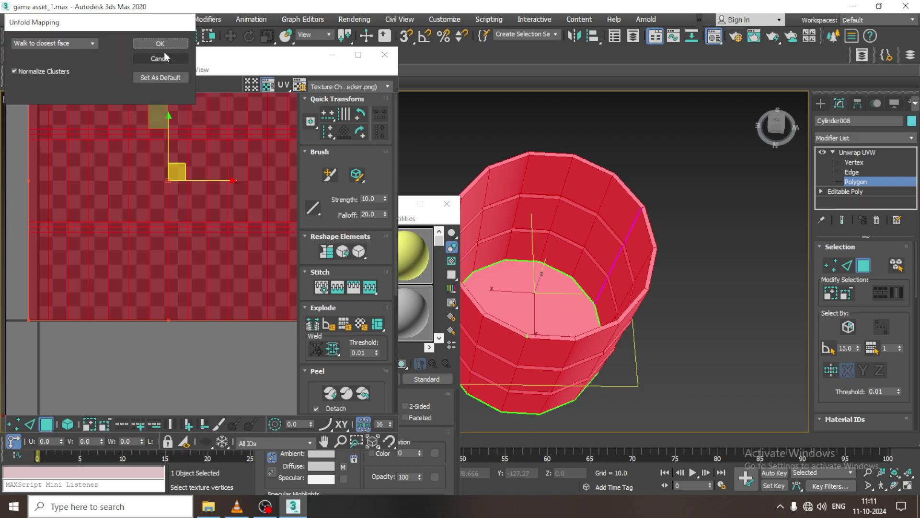
{"action": "scroll", "coordinate": [189, 232], "scroll_direction": "down", "scroll_amount": 5}
{"action": "key", "text": "ctrl+z"}
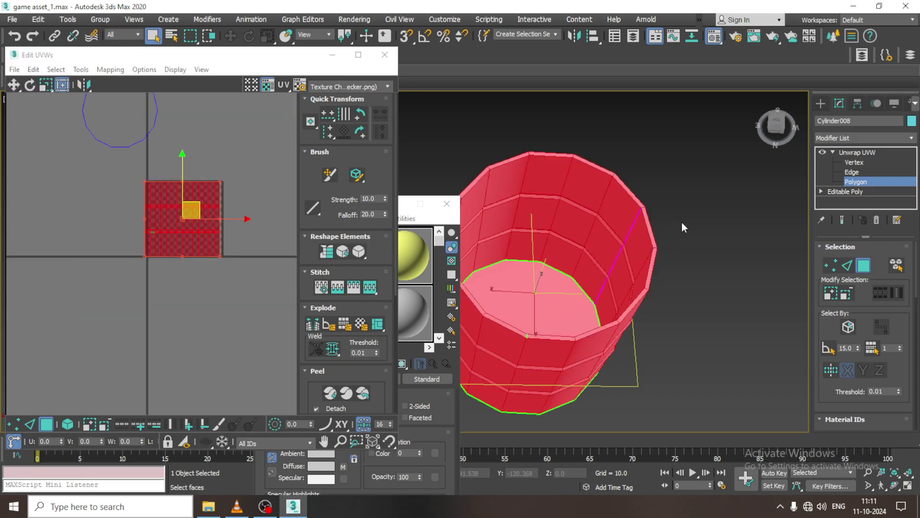
Step: Undo the recent selection changes and the vertical seam break on the barrel's wall
{"action": "middle_click_drag", "start_coordinate": [681, 222], "coordinate": [688, 158], "text": "alt"}
{"action": "left_click", "coordinate": [689, 163]}
{"action": "left_click", "coordinate": [617, 299]}
{"action": "middle_click_drag", "start_coordinate": [617, 299], "coordinate": [589, 244], "text": "alt"}
{"action": "key", "text": "ctrl+z"}
{"action": "key", "text": "ctrl+z"}
{"action": "key", "text": "ctrl+z"}
{"action": "key", "text": "ctrl+z"}
Step: Quick Planar Map the complete ring of faces on the barrel's top rim and move its UV shell off the texture tile
{"action": "middle_click_drag", "start_coordinate": [628, 176], "coordinate": [625, 221]}
{"action": "scroll", "coordinate": [624, 222], "scroll_direction": "up", "scroll_amount": 3}
{"action": "left_click", "coordinate": [613, 225]}
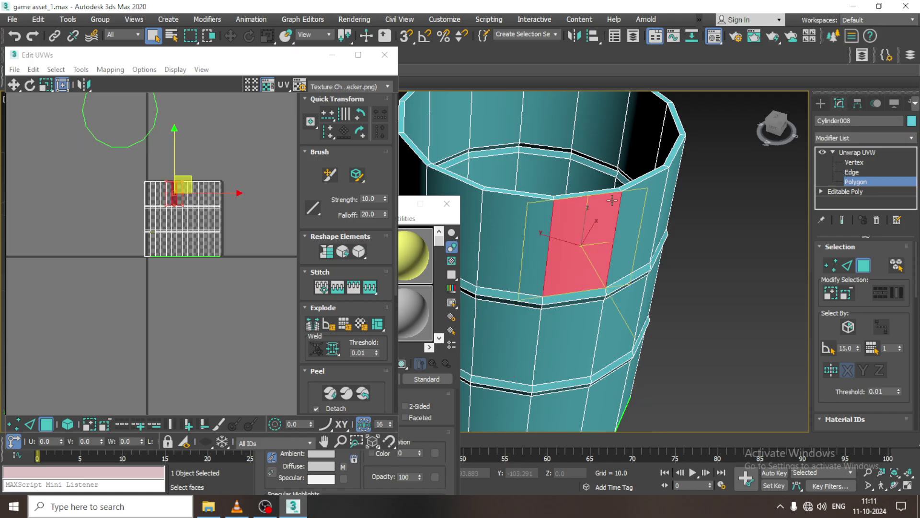
{"action": "left_click", "coordinate": [596, 192]}
{"action": "left_click", "coordinate": [534, 196], "text": "ctrl"}
{"action": "middle_click_drag", "start_coordinate": [536, 196], "coordinate": [582, 216]}
{"action": "left_click", "coordinate": [522, 206], "text": "ctrl"}
{"action": "middle_click_drag", "start_coordinate": [483, 177], "coordinate": [557, 230]}
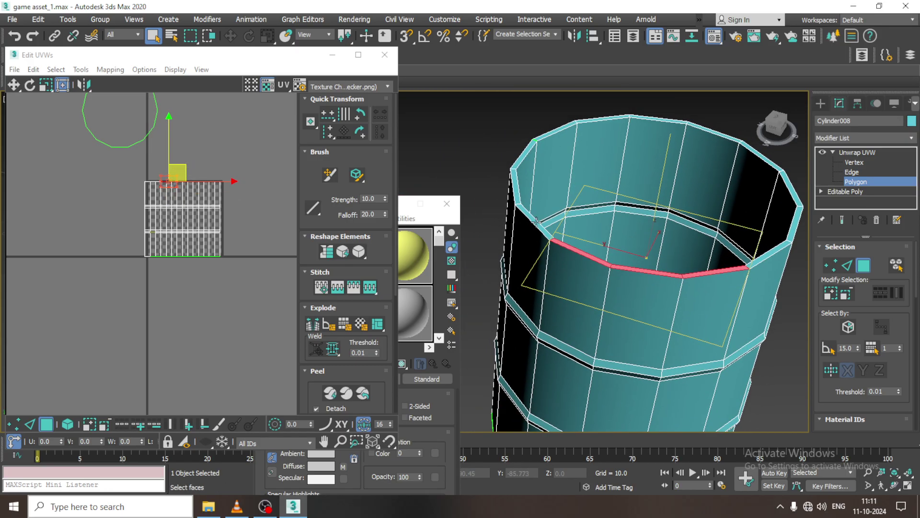
{"action": "left_click", "coordinate": [535, 219], "text": "ctrl"}
{"action": "left_click", "coordinate": [514, 175], "text": "ctrl"}
{"action": "left_click", "coordinate": [523, 155], "text": "ctrl"}
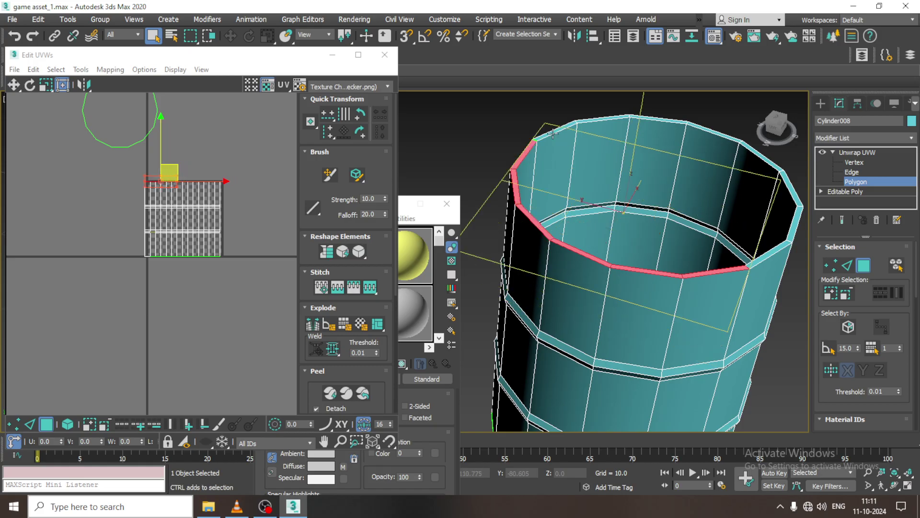
{"action": "left_click", "coordinate": [555, 129], "text": "ctrl"}
{"action": "left_click", "coordinate": [604, 118], "text": "ctrl"}
{"action": "middle_click_drag", "start_coordinate": [654, 117], "coordinate": [746, 115], "text": "alt"}
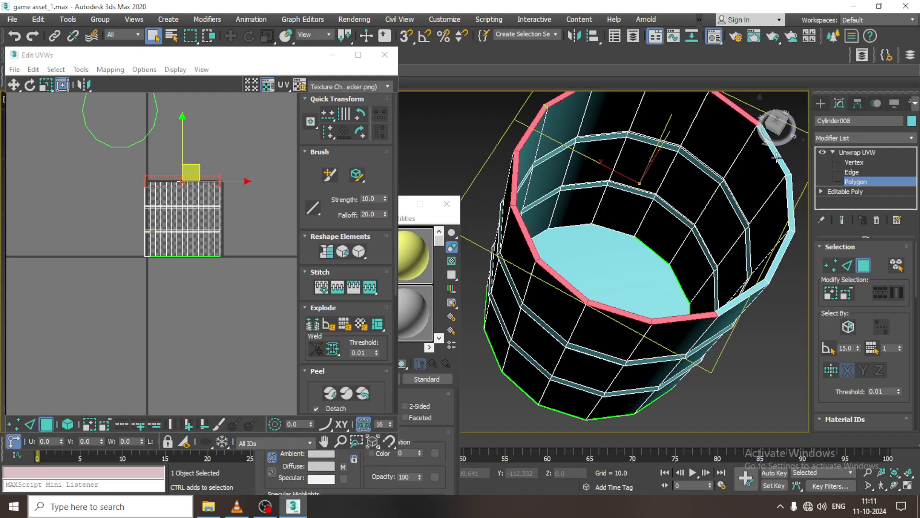
{"action": "left_click", "coordinate": [793, 207], "text": "ctrl"}
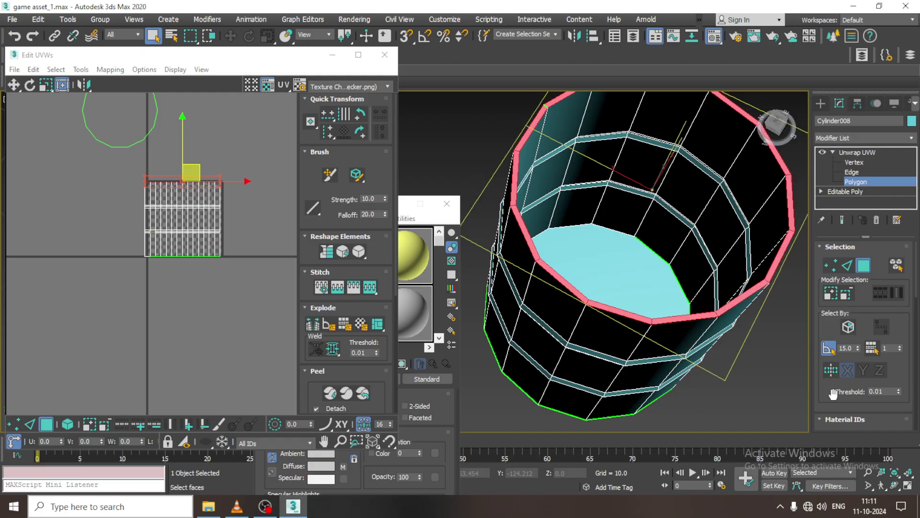
{"action": "left_click_drag", "start_coordinate": [833, 393], "coordinate": [833, 255]}
{"action": "left_click", "coordinate": [848, 384]}
{"action": "scroll", "coordinate": [224, 223], "scroll_direction": "down", "scroll_amount": 1}
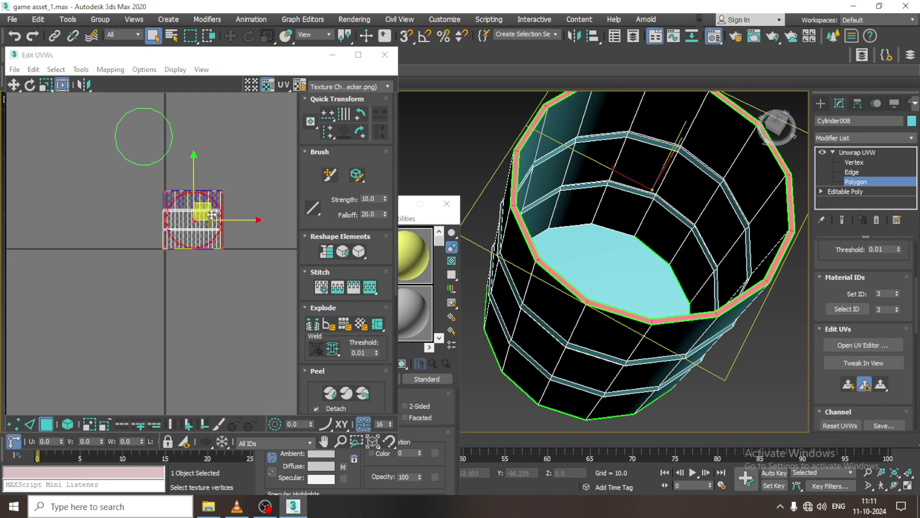
{"action": "left_click_drag", "start_coordinate": [205, 207], "coordinate": [246, 111]}
Step: Break the UVs along one full-height vertical line of edges on the barrel's outer and inner walls
{"action": "left_click", "coordinate": [852, 172]}
{"action": "middle_click_drag", "start_coordinate": [680, 269], "coordinate": [683, 245], "text": "alt"}
{"action": "left_click", "coordinate": [689, 220]}
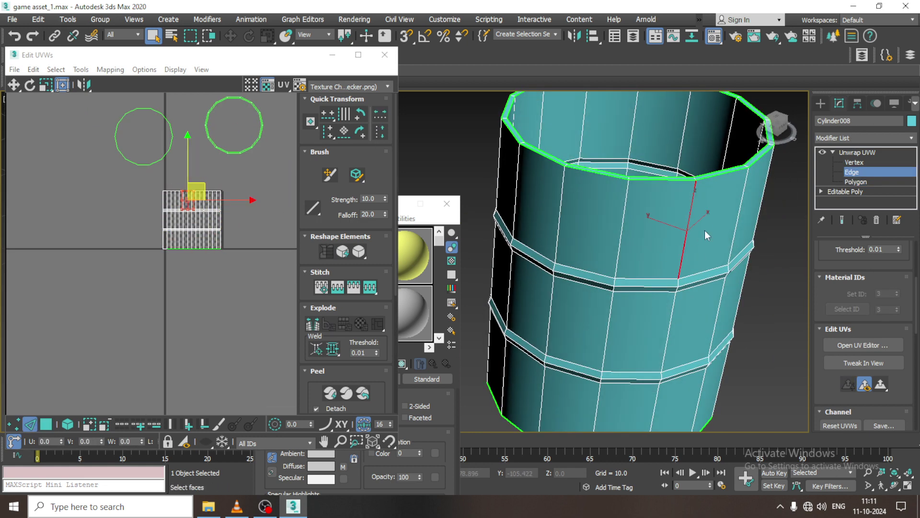
{"action": "scroll", "coordinate": [703, 311], "scroll_direction": "down", "scroll_amount": 6}
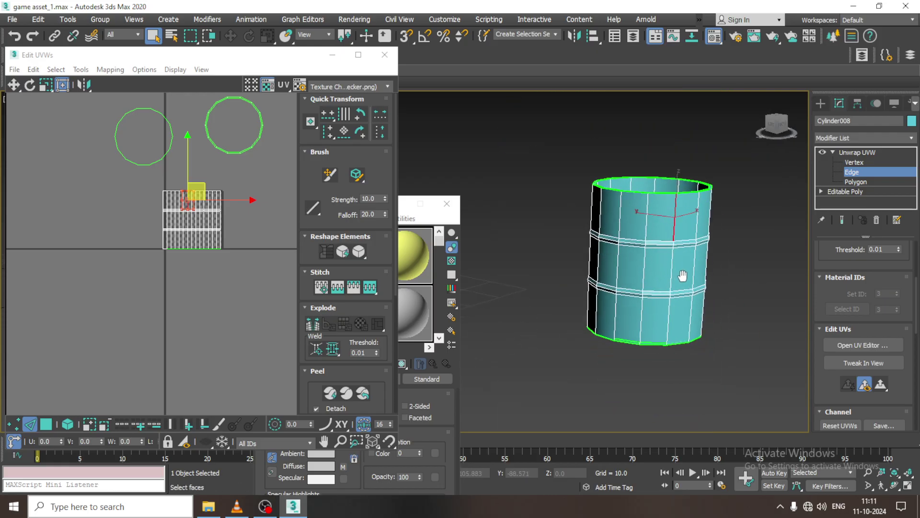
{"action": "double_click", "coordinate": [668, 321], "text": "ctrl"}
{"action": "middle_click_drag", "start_coordinate": [680, 284], "coordinate": [769, 309], "text": "alt"}
{"action": "scroll", "coordinate": [698, 264], "scroll_direction": "up", "scroll_amount": 8}
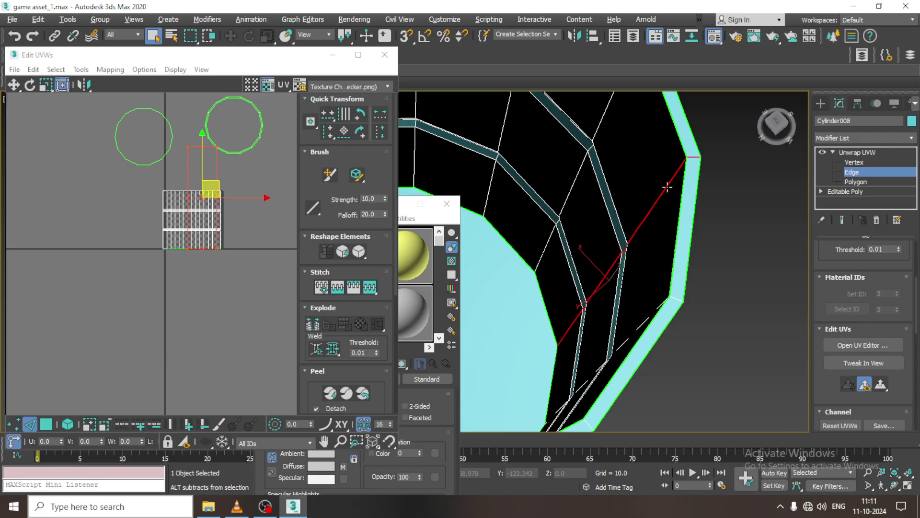
{"action": "scroll", "coordinate": [638, 243], "scroll_direction": "up", "scroll_amount": 3}
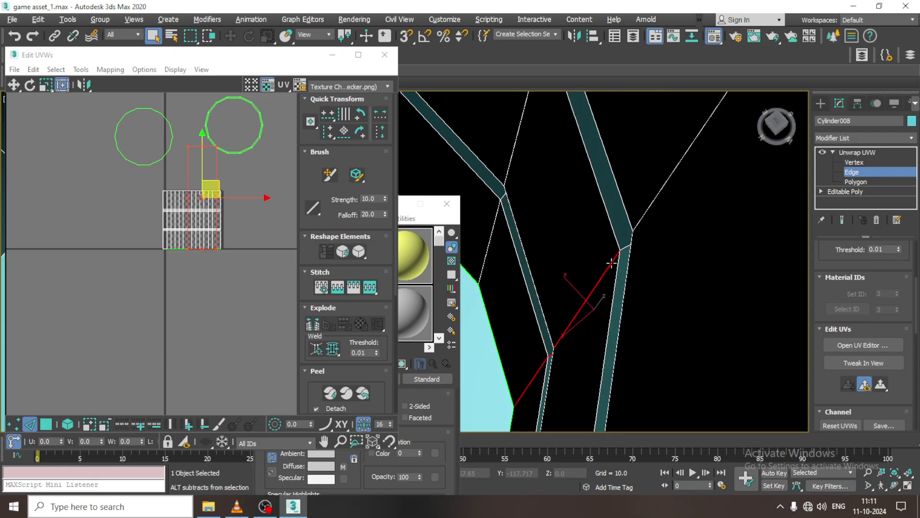
{"action": "mouse_move", "coordinate": [612, 262]}
{"action": "middle_mouse_down", "text": "alt"}
{"action": "mouse_move", "coordinate": [557, 307]}
{"action": "mouse_move", "coordinate": [587, 308]}
{"action": "mouse_move", "coordinate": [609, 270]}
{"action": "middle_mouse_up", "text": "alt"}
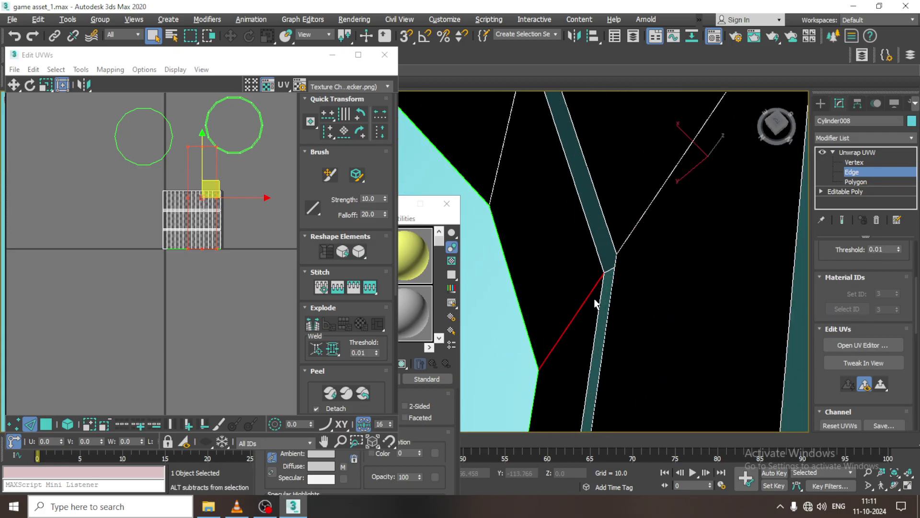
{"action": "scroll", "coordinate": [586, 299], "scroll_direction": "down", "scroll_amount": 10}
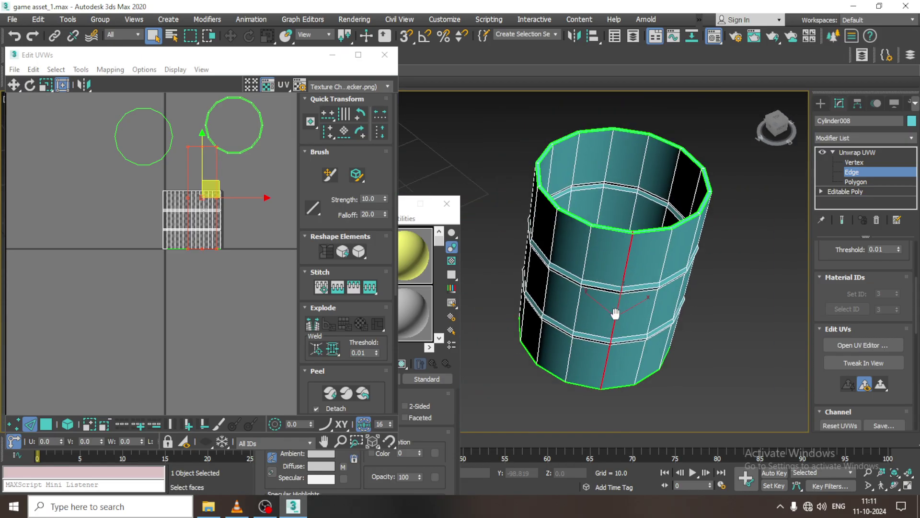
{"action": "left_click", "coordinate": [311, 324]}
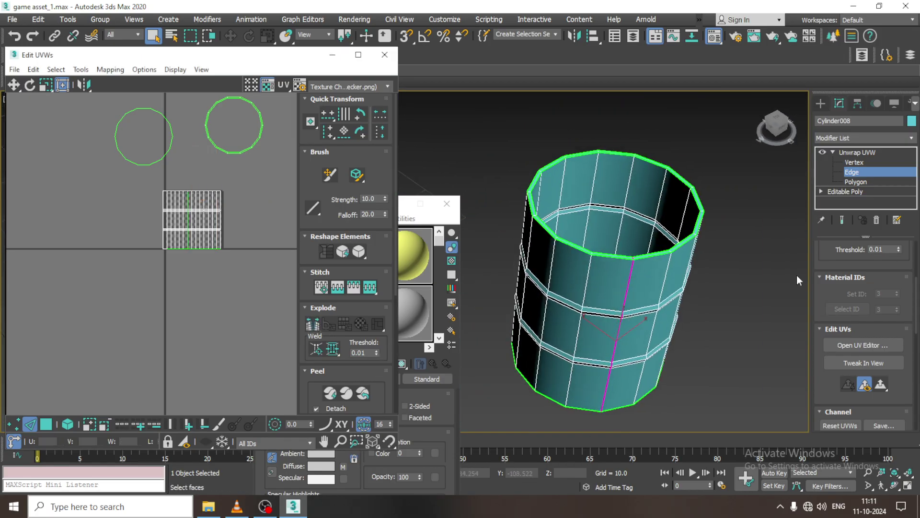
Step: Quick Peel all the barrel's outer and inner wall faces, leaving out the rim and bottom shells
{"action": "left_click", "coordinate": [876, 182]}
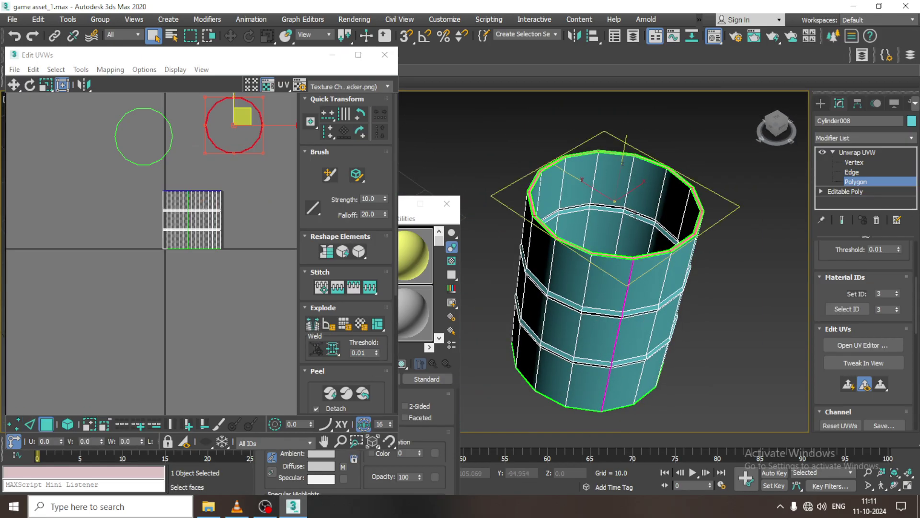
{"action": "left_click", "coordinate": [609, 275]}
{"action": "left_click_drag", "start_coordinate": [132, 185], "coordinate": [252, 264]}
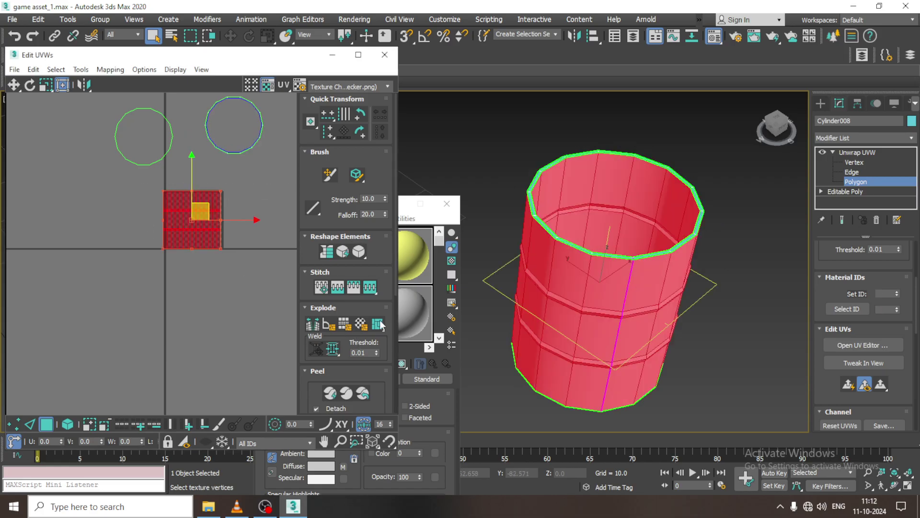
{"action": "left_click", "coordinate": [330, 393]}
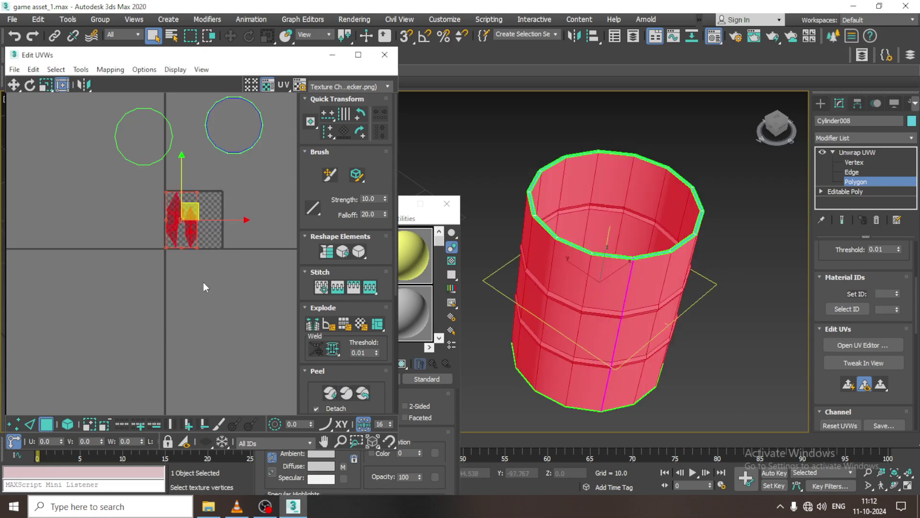
Step: Reselect the full-height vertical seam line on the barrel's walls and Quick Peel all the wall faces again
{"action": "scroll", "coordinate": [206, 206], "scroll_direction": "up", "scroll_amount": 3}
{"action": "scroll", "coordinate": [196, 217], "scroll_direction": "down", "scroll_amount": 1}
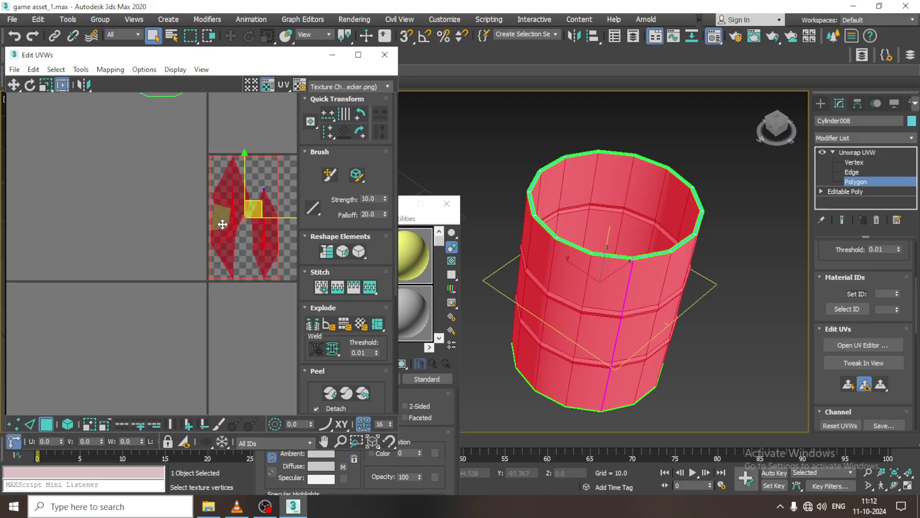
{"action": "middle_click_drag", "start_coordinate": [625, 229], "coordinate": [911, 176], "text": "alt"}
{"action": "left_click", "coordinate": [852, 171]}
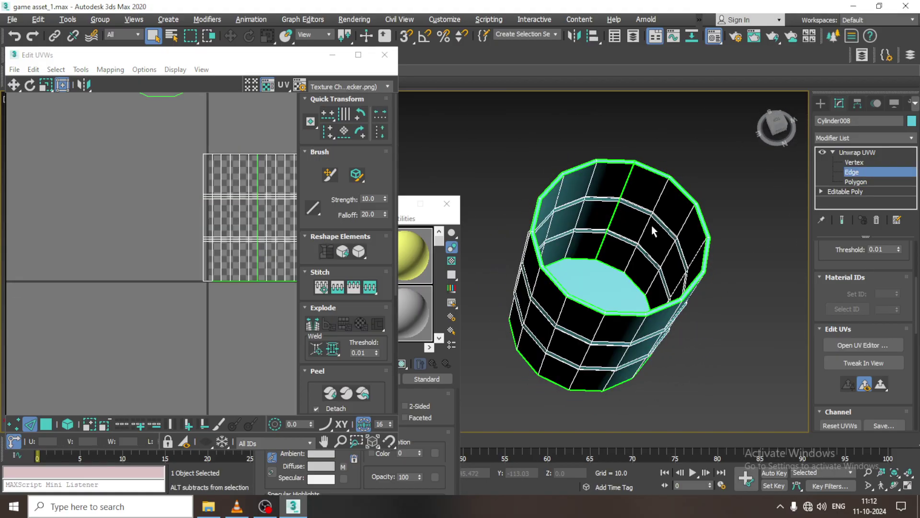
{"action": "middle_click_drag", "start_coordinate": [623, 198], "coordinate": [639, 198], "text": "alt"}
{"action": "left_click", "coordinate": [643, 196]}
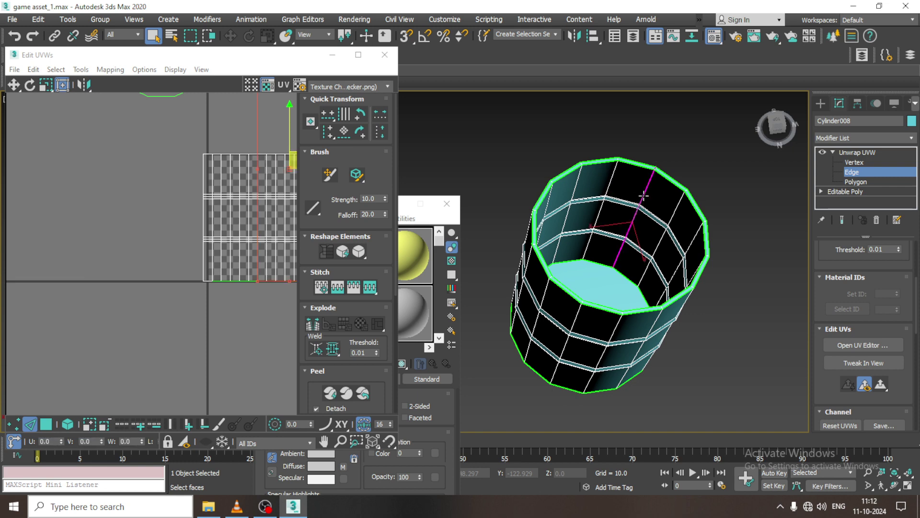
{"action": "middle_click_drag", "start_coordinate": [326, 372], "coordinate": [320, 351], "text": "alt"}
{"action": "left_click", "coordinate": [855, 182]}
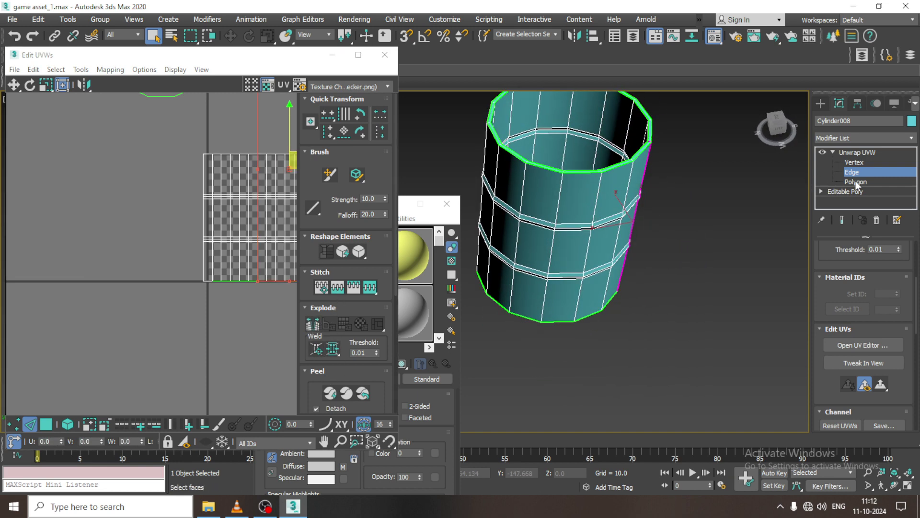
{"action": "key", "text": "ctrl+a"}
{"action": "scroll", "coordinate": [216, 290], "scroll_direction": "up", "scroll_amount": 3}
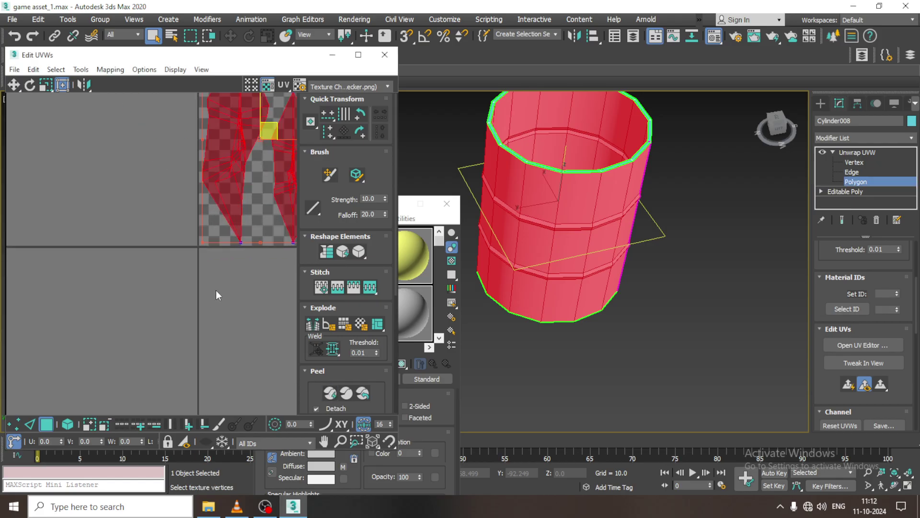
{"action": "middle_click_drag", "start_coordinate": [223, 237], "coordinate": [143, 344]}
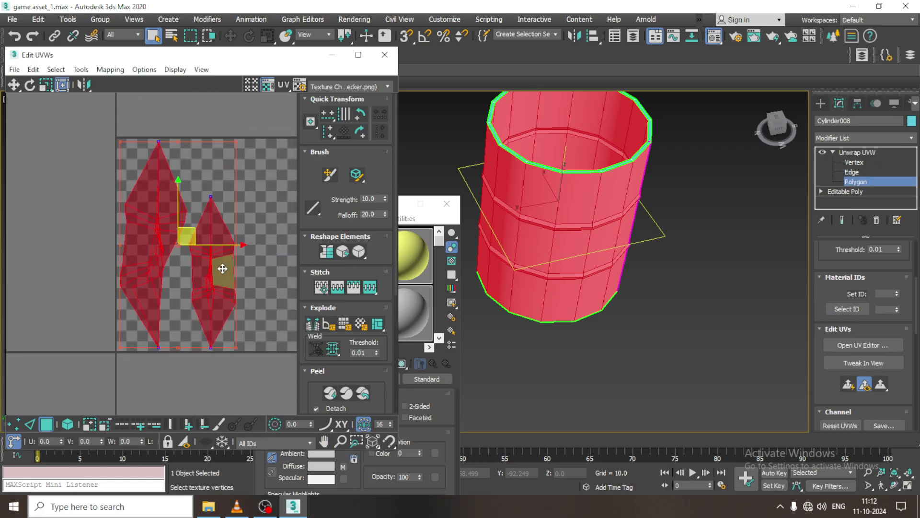
Step: Examine which part of the barrel's wall the smaller peeled UV shell covers
{"action": "left_click", "coordinate": [267, 292]}
{"action": "double_click", "coordinate": [207, 278]}
{"action": "middle_click_drag", "start_coordinate": [605, 224], "coordinate": [632, 223], "text": "alt"}
{"action": "scroll", "coordinate": [819, 302], "scroll_direction": "up", "scroll_amount": 3}
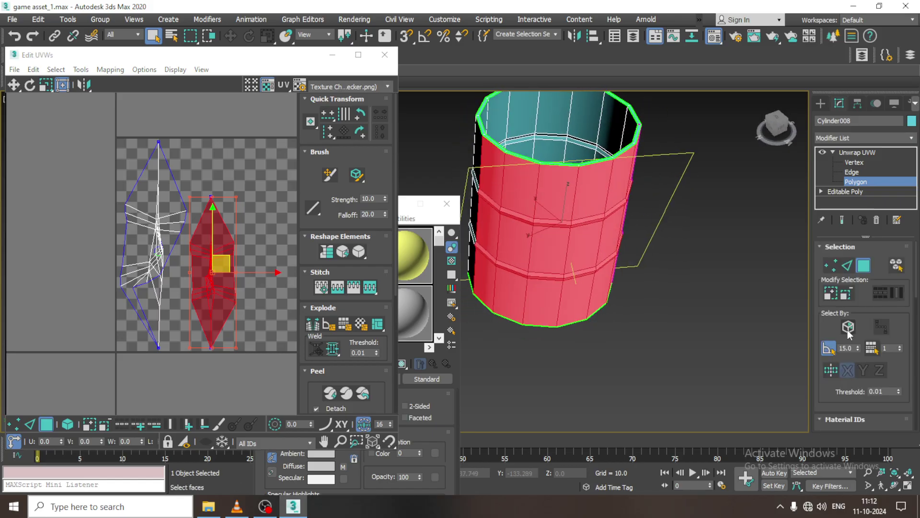
{"action": "left_click", "coordinate": [506, 242]}
{"action": "scroll", "coordinate": [505, 242], "scroll_direction": "down", "scroll_amount": 3}
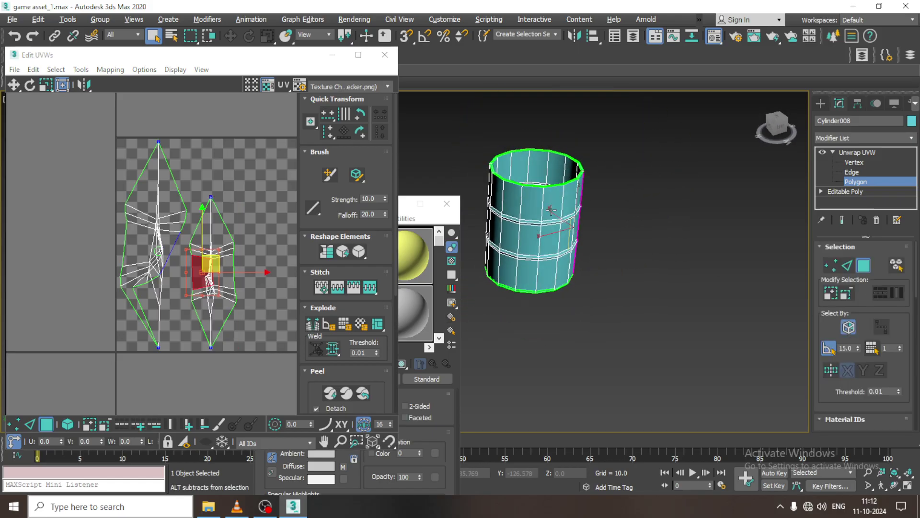
{"action": "middle_click_drag", "start_coordinate": [539, 218], "coordinate": [542, 189], "text": "alt"}
Step: Select both peeled wall shells and Quick Peel them together once more
{"action": "left_click_drag", "start_coordinate": [78, 131], "coordinate": [317, 401]}
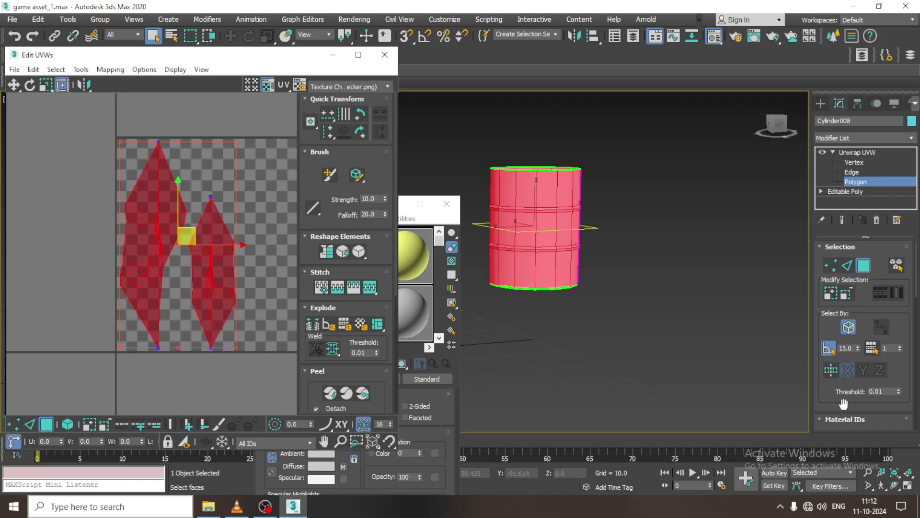
{"action": "left_click", "coordinate": [331, 394]}
{"action": "middle_click_drag", "start_coordinate": [671, 261], "coordinate": [614, 261], "text": "alt"}
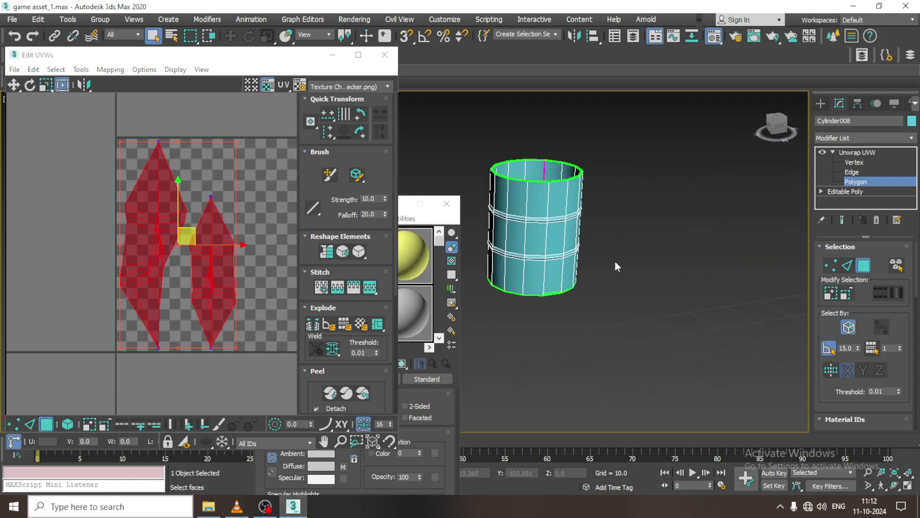
Step: Quick Planar Map the smaller outer-wall shell and move it off the texture tile
{"action": "left_click", "coordinate": [217, 269]}
{"action": "double_click", "coordinate": [218, 269]}
{"action": "middle_click_drag", "start_coordinate": [699, 247], "coordinate": [914, 369], "text": "alt"}
{"action": "scroll", "coordinate": [844, 376], "scroll_direction": "down", "scroll_amount": 3}
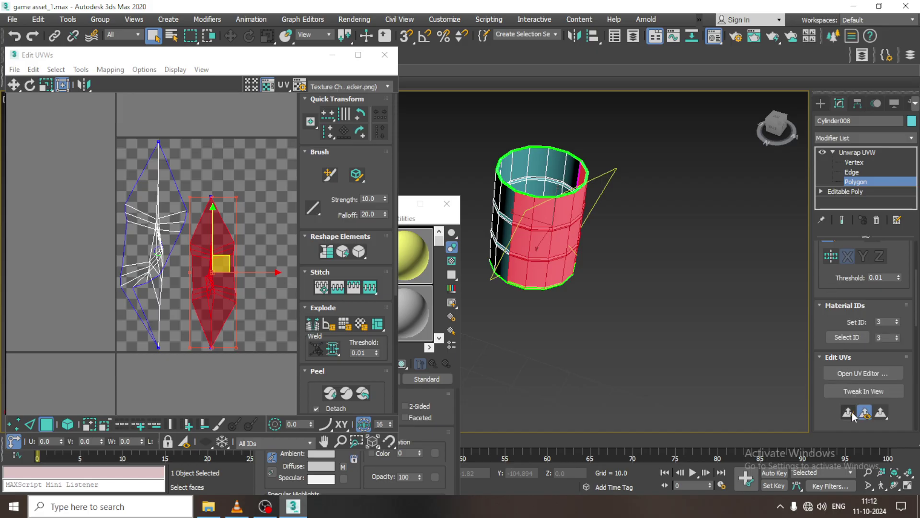
{"action": "left_click", "coordinate": [851, 413]}
{"action": "left_click_drag", "start_coordinate": [199, 270], "coordinate": [17, 366]}
Step: Select the remaining larger wall shell, apply Quick Planar Map to it and Quick Peel it
{"action": "left_click", "coordinate": [177, 206]}
{"action": "double_click", "coordinate": [172, 225]}
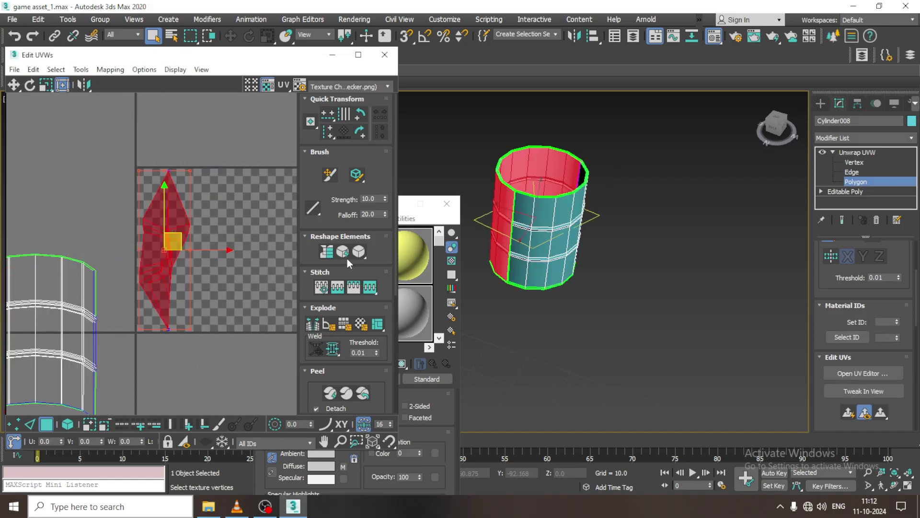
{"action": "left_click", "coordinate": [851, 412]}
{"action": "scroll", "coordinate": [281, 245], "scroll_direction": "down", "scroll_amount": 4}
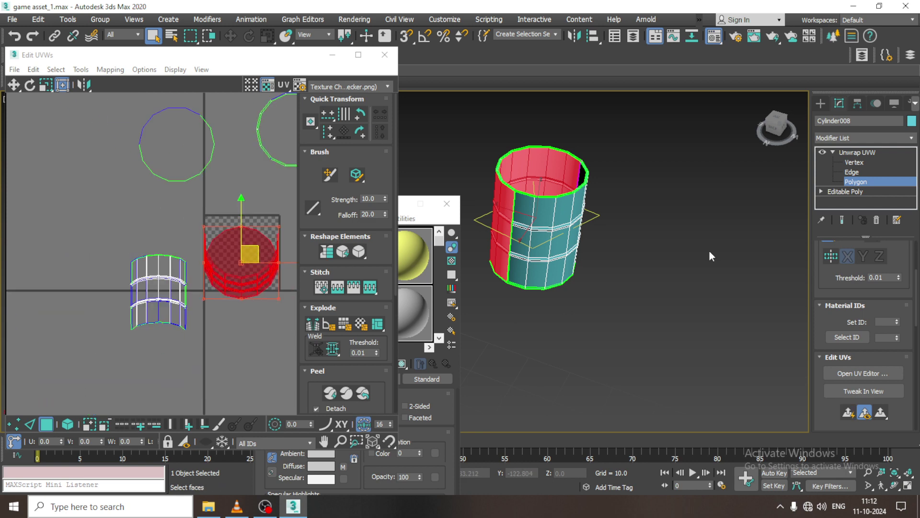
{"action": "middle_click_drag", "start_coordinate": [626, 238], "coordinate": [791, 312], "text": "alt"}
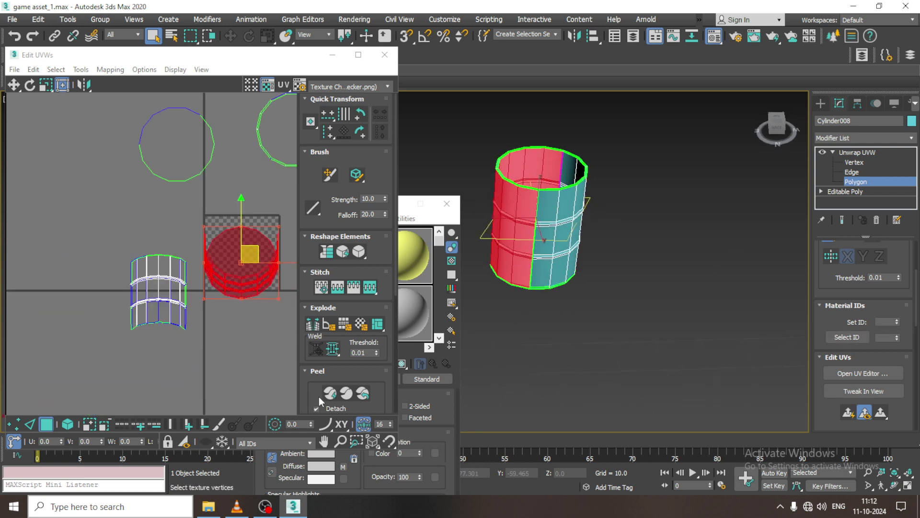
{"action": "scroll", "coordinate": [215, 252], "scroll_direction": "up", "scroll_amount": 5}
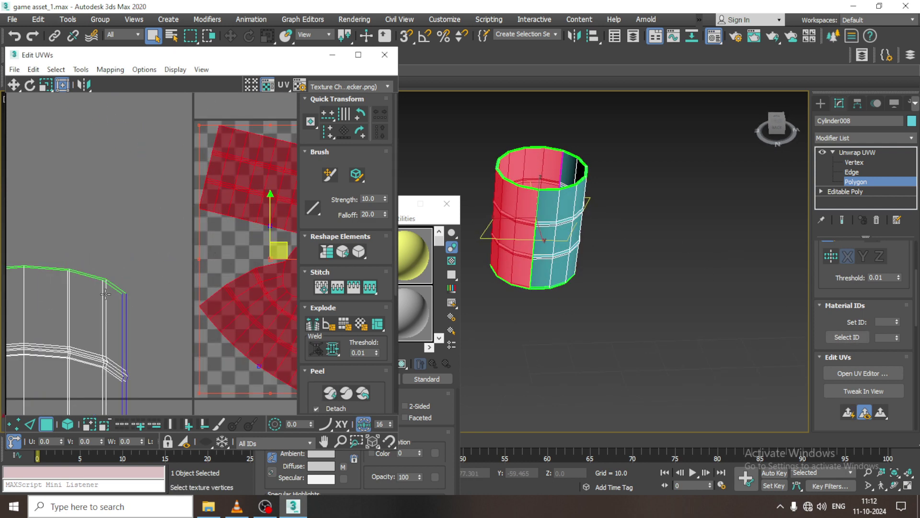
{"action": "scroll", "coordinate": [106, 294], "scroll_direction": "down", "scroll_amount": 3}
Step: Quick Planar Map the selected faces again and remove the barrel's bottom face from the selection
{"action": "left_click", "coordinate": [848, 412]}
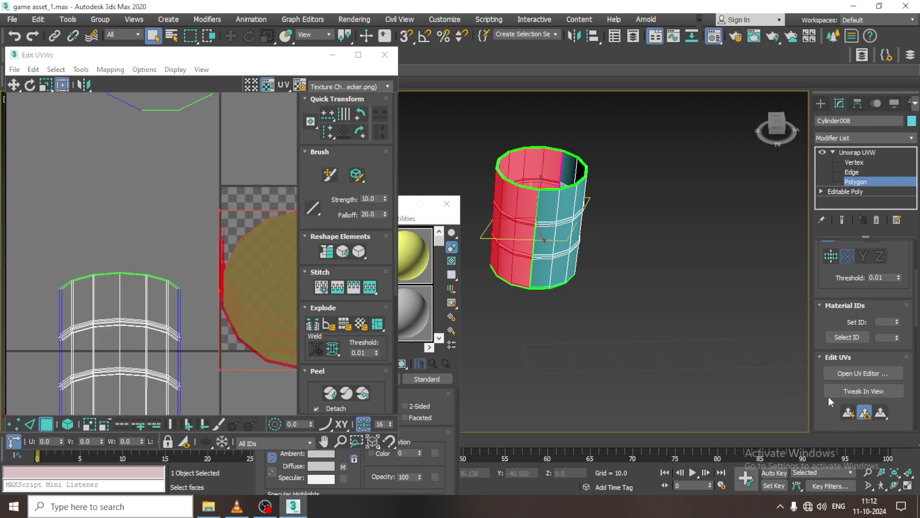
{"action": "scroll", "coordinate": [217, 301], "scroll_direction": "down", "scroll_amount": 4}
{"action": "middle_click_drag", "start_coordinate": [504, 259], "coordinate": [552, 331], "text": "alt"}
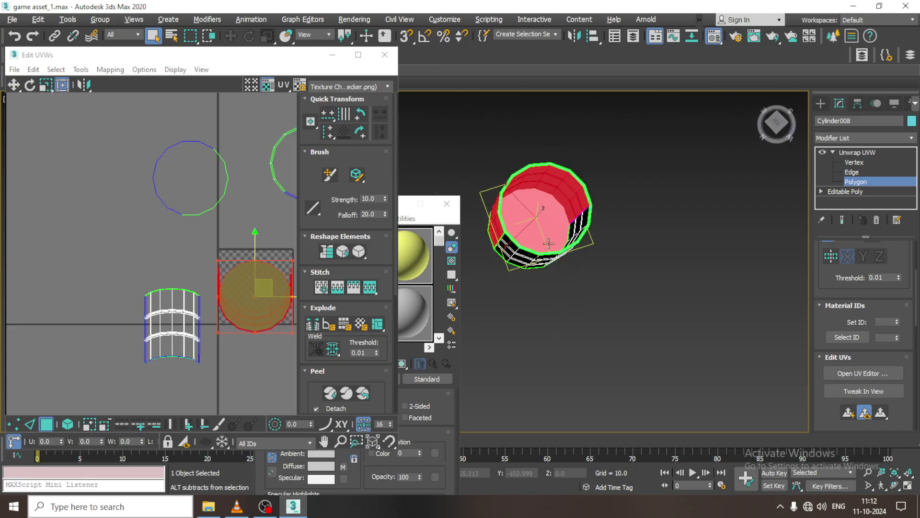
{"action": "left_click", "coordinate": [544, 229], "text": "alt"}
{"action": "middle_click_drag", "start_coordinate": [594, 271], "coordinate": [609, 201], "text": "alt"}
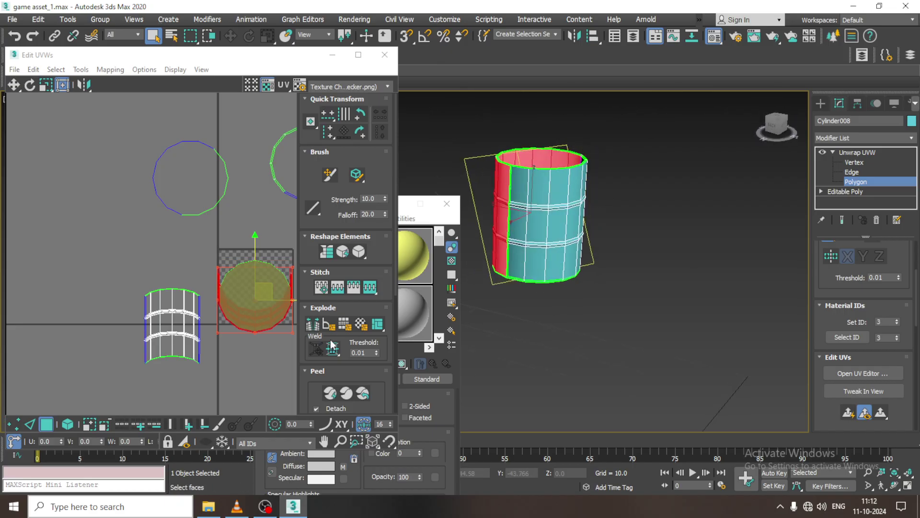
Step: Quick Peel the selected wall faces and move the resulting shells off the texture tile
{"action": "left_click", "coordinate": [330, 393]}
{"action": "scroll", "coordinate": [261, 299], "scroll_direction": "up", "scroll_amount": 3}
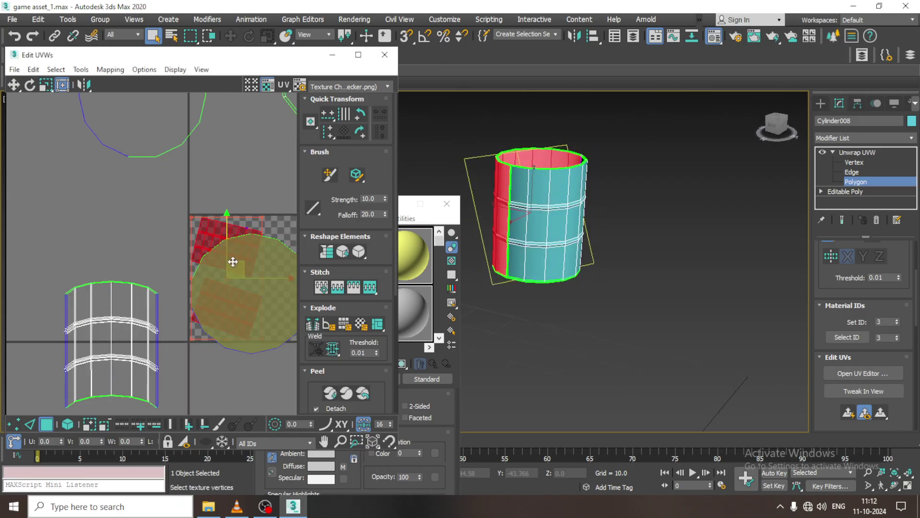
{"action": "left_click_drag", "start_coordinate": [240, 265], "coordinate": [40, 196]}
{"action": "middle_click_drag", "start_coordinate": [122, 249], "coordinate": [187, 269]}
{"action": "left_click", "coordinate": [155, 244]}
Step: Select the full line of border edges on the short side of the upper peeled shell, nearest the texture tile
{"action": "scroll", "coordinate": [155, 244], "scroll_direction": "up", "scroll_amount": 2}
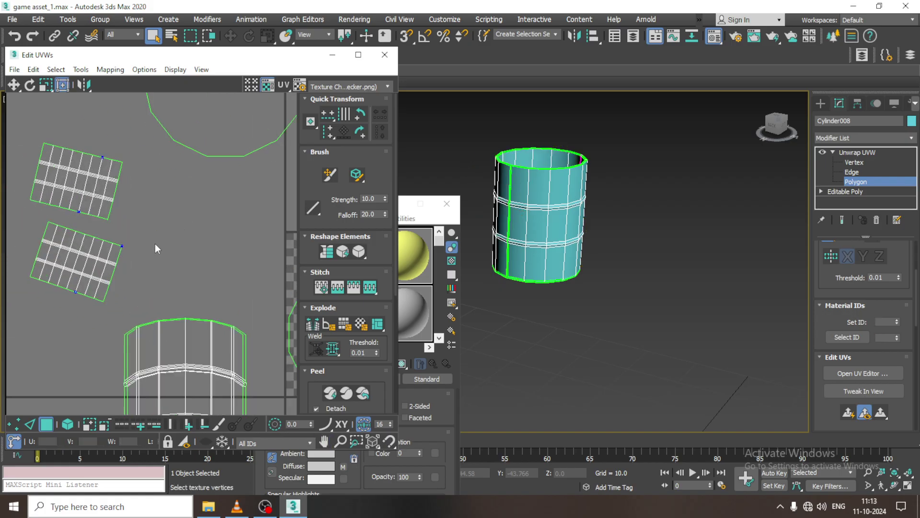
{"action": "key", "text": "2"}
{"action": "left_click", "coordinate": [120, 172]}
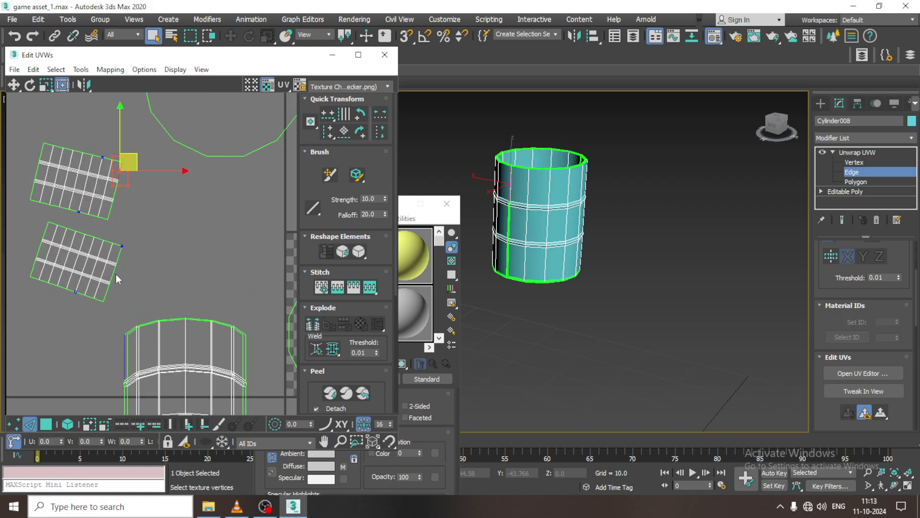
{"action": "left_click", "coordinate": [47, 226]}
{"action": "scroll", "coordinate": [81, 229], "scroll_direction": "down", "scroll_amount": 5}
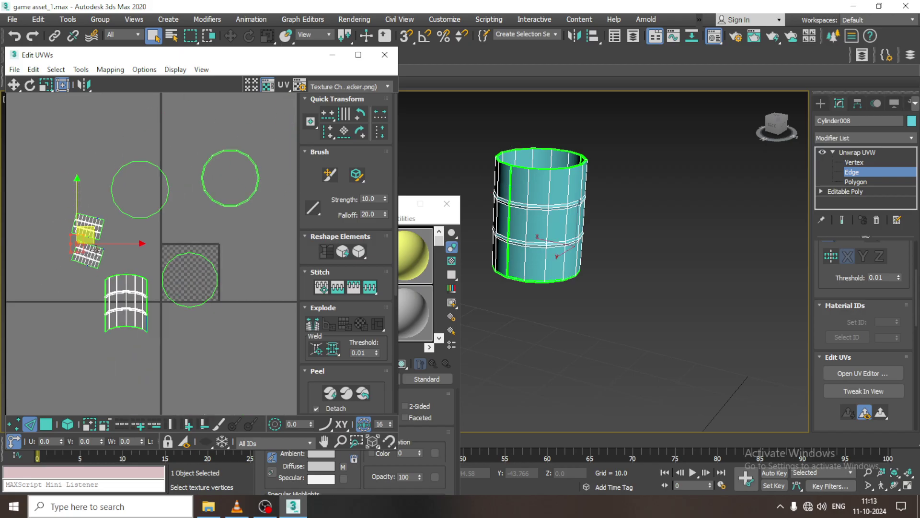
{"action": "scroll", "coordinate": [81, 230], "scroll_direction": "up", "scroll_amount": 3}
{"action": "left_click", "coordinate": [92, 196]}
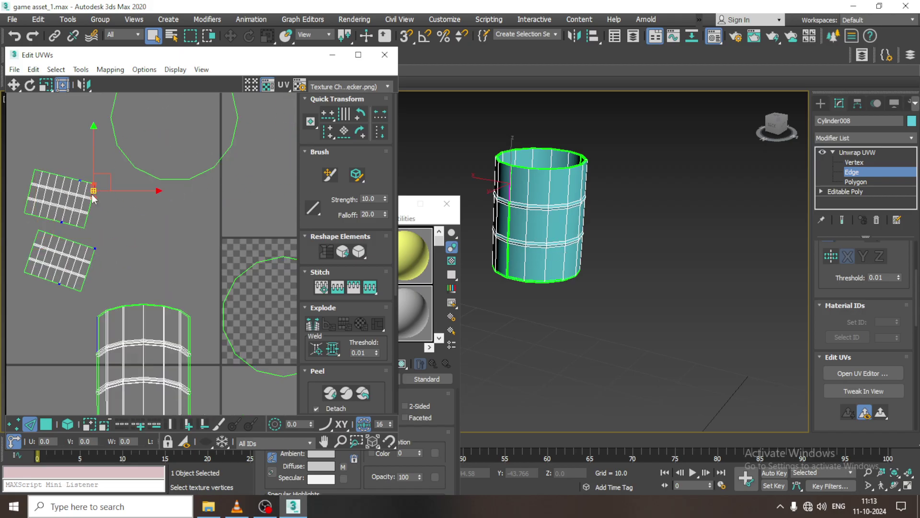
{"action": "scroll", "coordinate": [90, 204], "scroll_direction": "up", "scroll_amount": 3}
{"action": "left_click", "coordinate": [89, 209]}
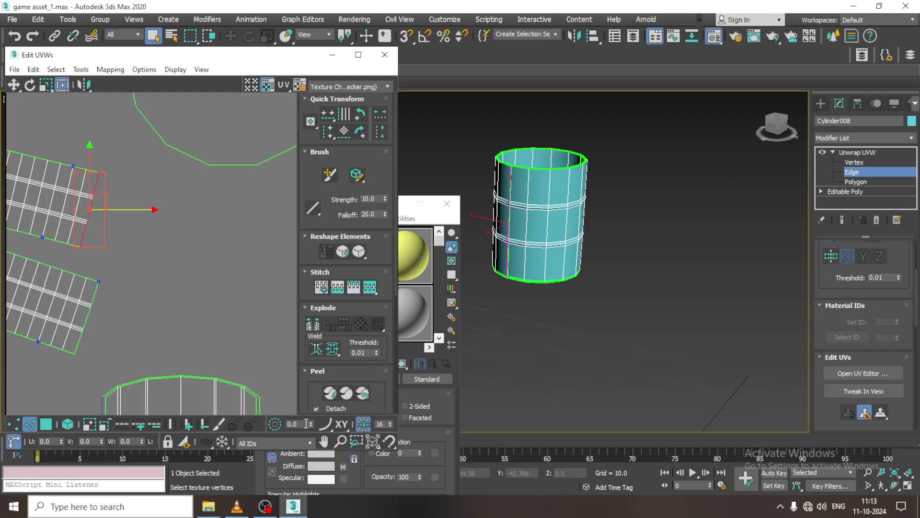
Step: Try to weld the selected border edges, and stitch the adjoining outer-wall shell to them with Align Clusters and Scale Clusters on
{"action": "left_click", "coordinate": [81, 70]}
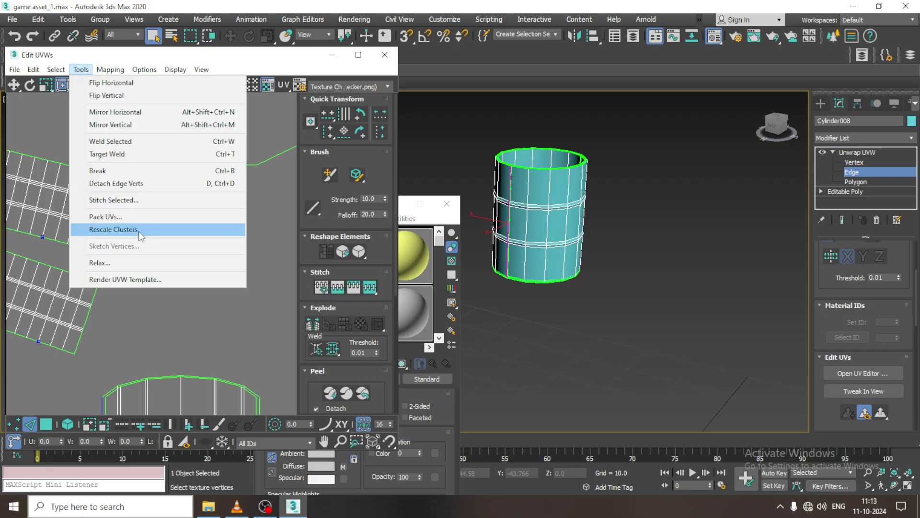
{"action": "left_click", "coordinate": [135, 142]}
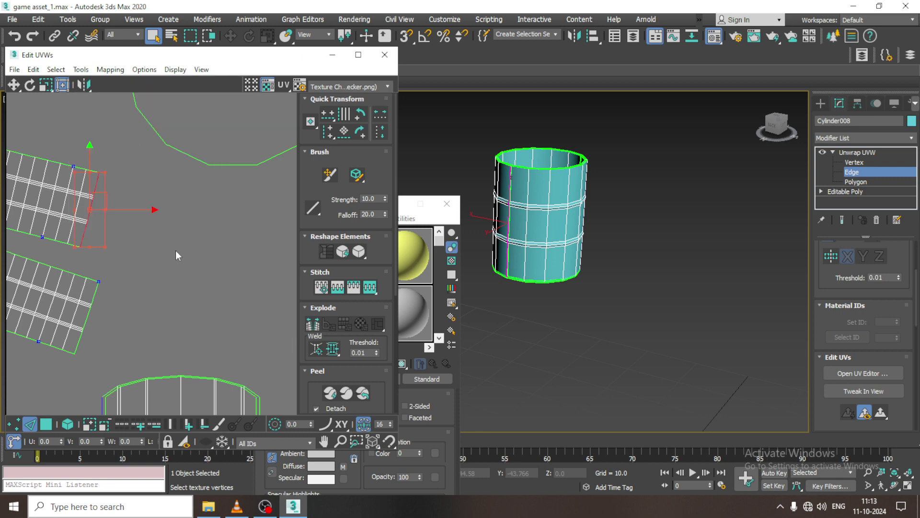
{"action": "left_click", "coordinate": [55, 69]}
{"action": "mouse_move", "coordinate": [77, 71]}
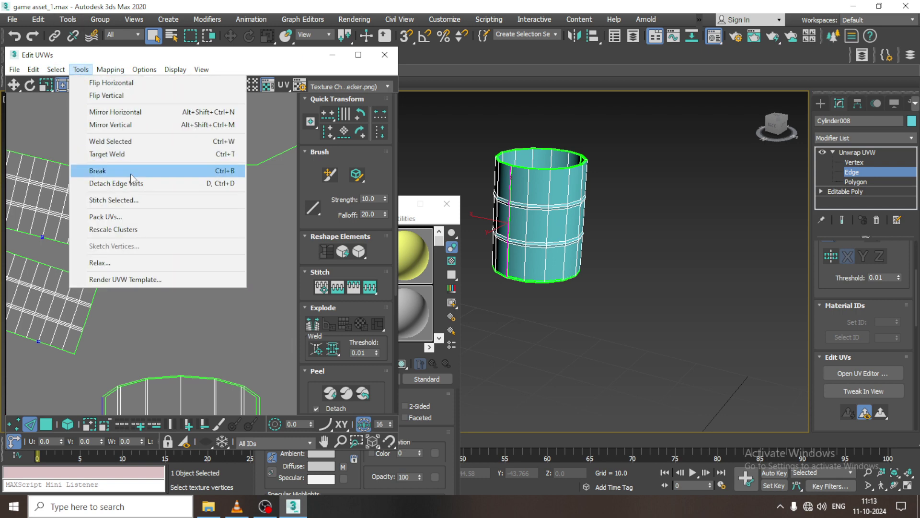
{"action": "left_click", "coordinate": [151, 199]}
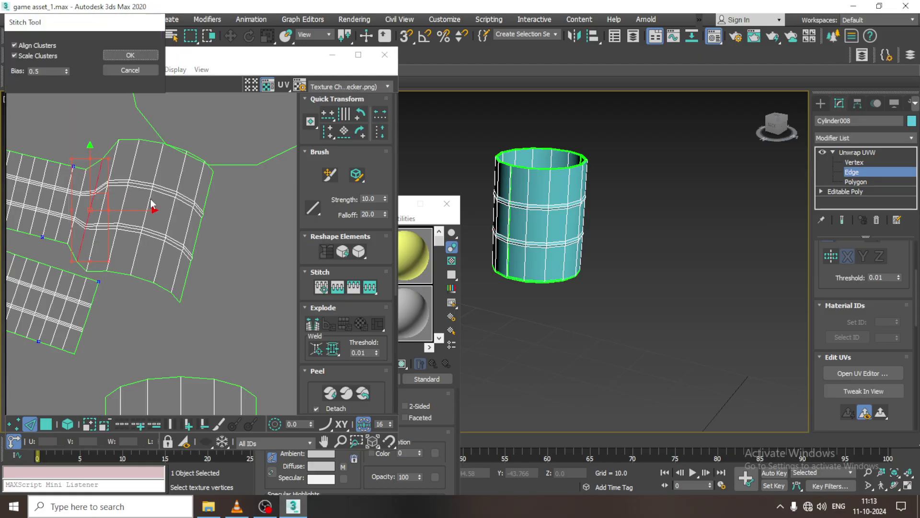
{"action": "scroll", "coordinate": [151, 199], "scroll_direction": "down", "scroll_amount": 3}
{"action": "left_click", "coordinate": [130, 55]}
{"action": "scroll", "coordinate": [192, 258], "scroll_direction": "down", "scroll_amount": 2}
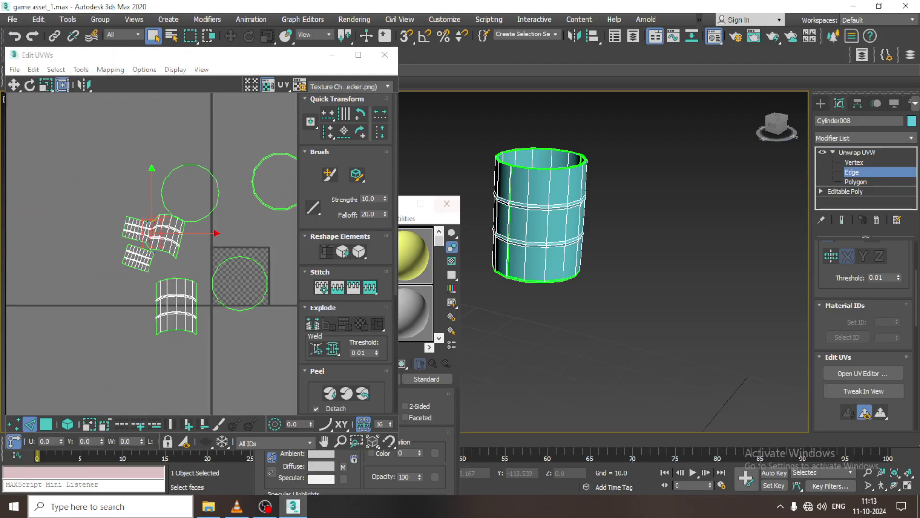
Step: Quick Planar Map and Quick Peel the stitched outer-wall shell, and move it off the texture tile beside the other shells
{"action": "left_click", "coordinate": [863, 183]}
{"action": "double_click", "coordinate": [155, 243]}
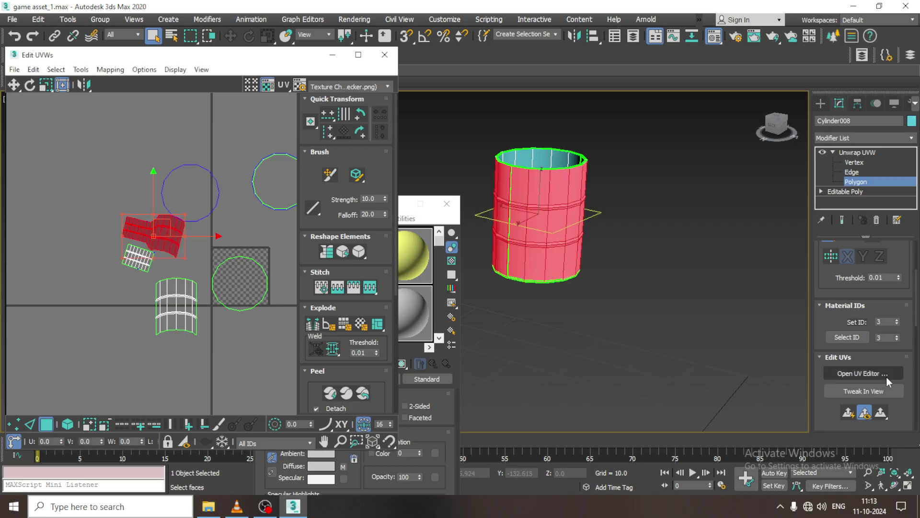
{"action": "left_click", "coordinate": [848, 415]}
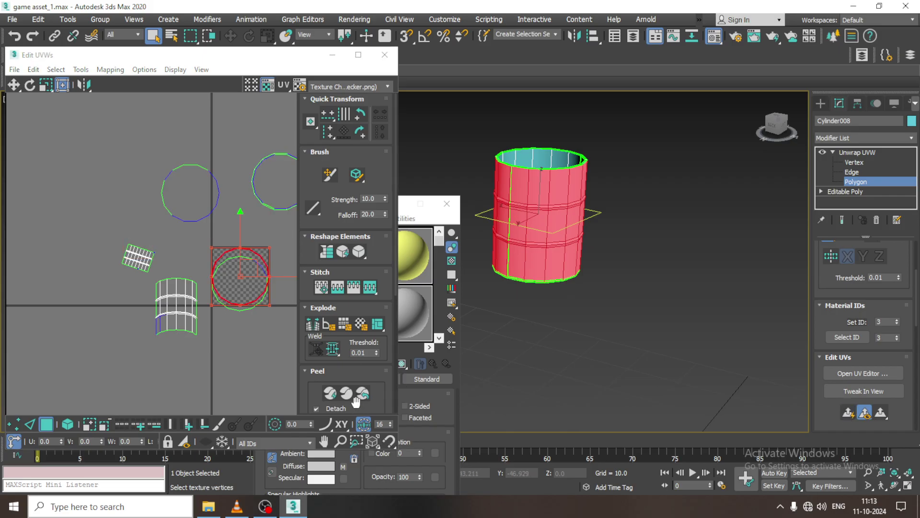
{"action": "left_click", "coordinate": [329, 393]}
{"action": "scroll", "coordinate": [251, 287], "scroll_direction": "up", "scroll_amount": 3}
{"action": "scroll", "coordinate": [251, 277], "scroll_direction": "down", "scroll_amount": 3}
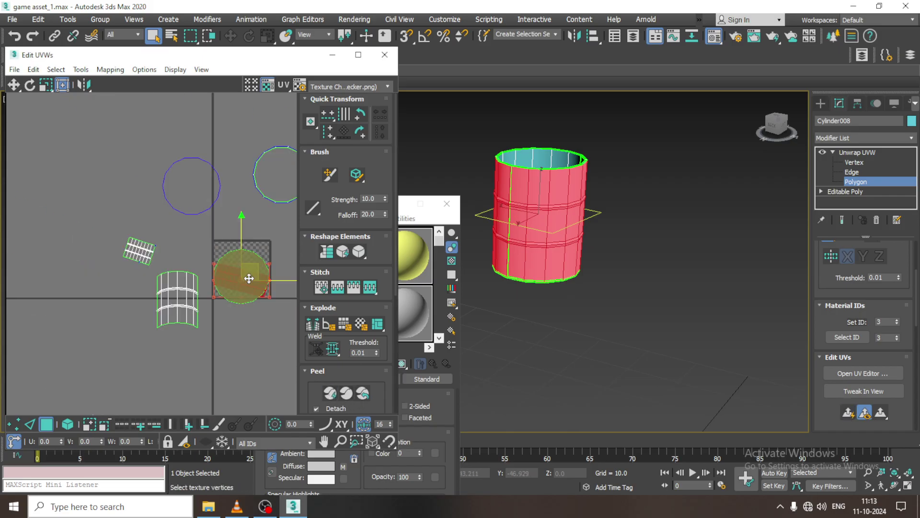
{"action": "left_click_drag", "start_coordinate": [248, 278], "coordinate": [89, 307]}
{"action": "scroll", "coordinate": [126, 284], "scroll_direction": "up", "scroll_amount": 4}
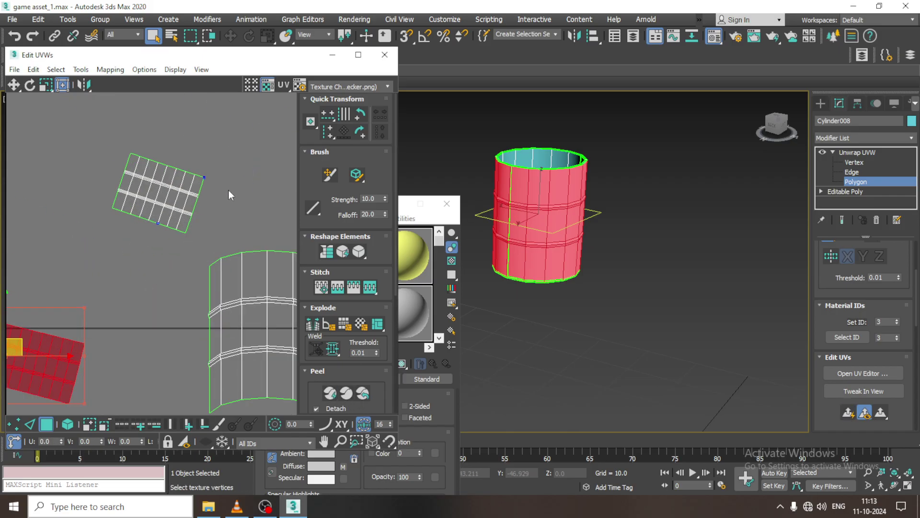
Step: Select the barrel's inner floor face and move its circular shell away from the wall shells
{"action": "left_click", "coordinate": [852, 171]}
{"action": "middle_click_drag", "start_coordinate": [198, 210], "coordinate": [218, 215]}
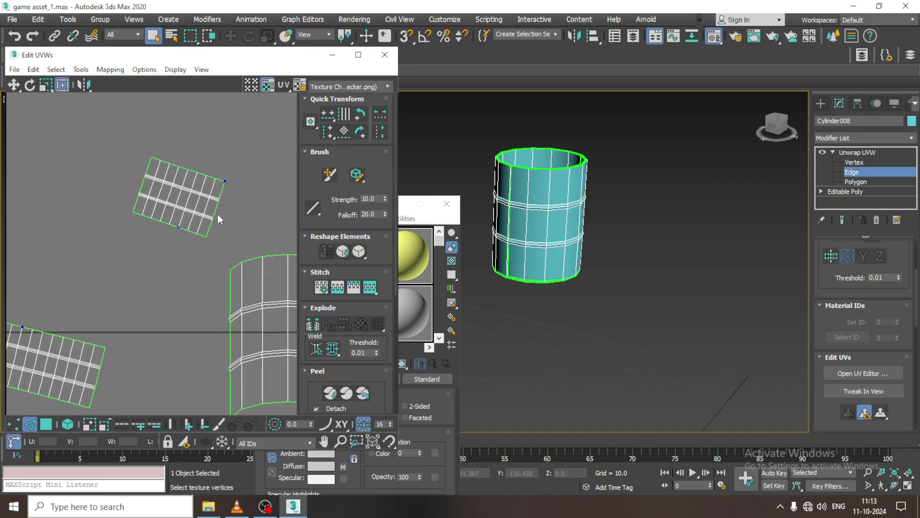
{"action": "middle_click_drag", "start_coordinate": [628, 202], "coordinate": [643, 273], "text": "alt"}
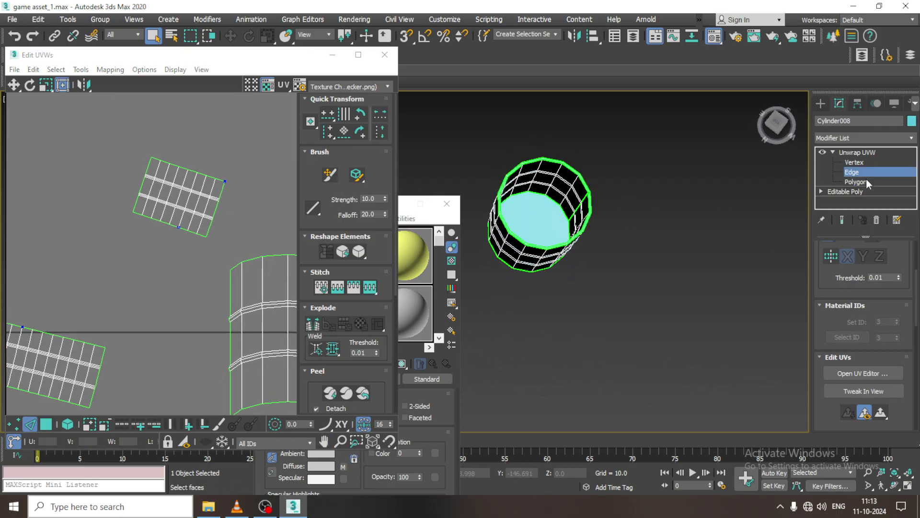
{"action": "left_click", "coordinate": [867, 181]}
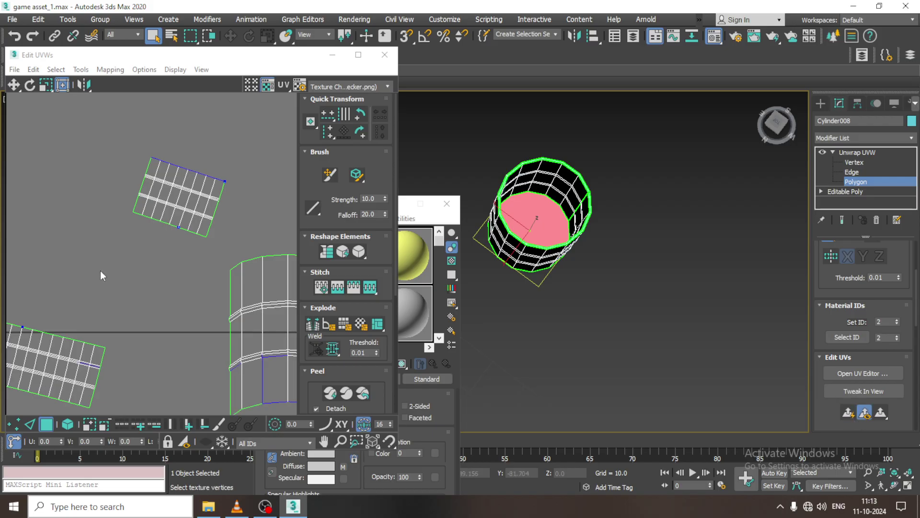
{"action": "scroll", "coordinate": [107, 279], "scroll_direction": "down", "scroll_amount": 4}
{"action": "left_click_drag", "start_coordinate": [243, 269], "coordinate": [96, 142]}
{"action": "scroll", "coordinate": [129, 221], "scroll_direction": "up", "scroll_amount": 3}
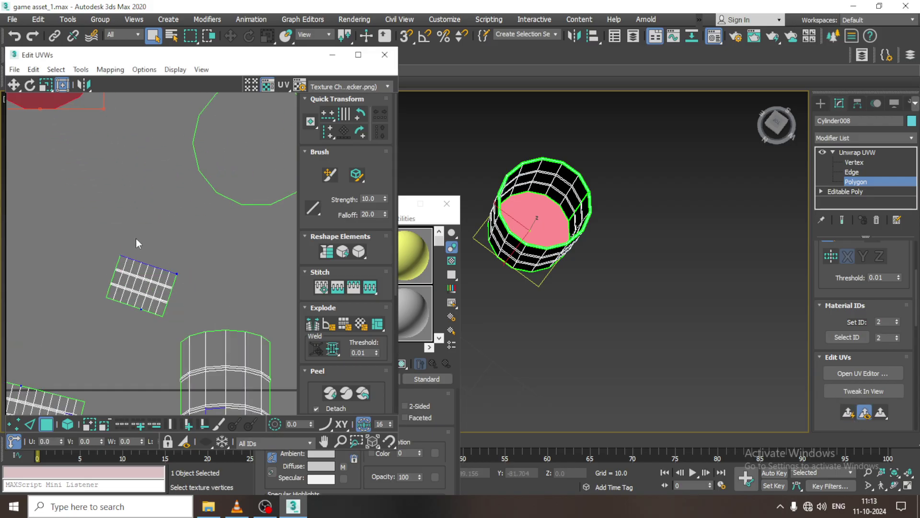
{"action": "scroll", "coordinate": [137, 238], "scroll_direction": "up", "scroll_amount": 2}
Step: Select the short end edges of the upper peeled wall shell and stitch the adjoining inner-wall shell to them
{"action": "left_click", "coordinate": [859, 172]}
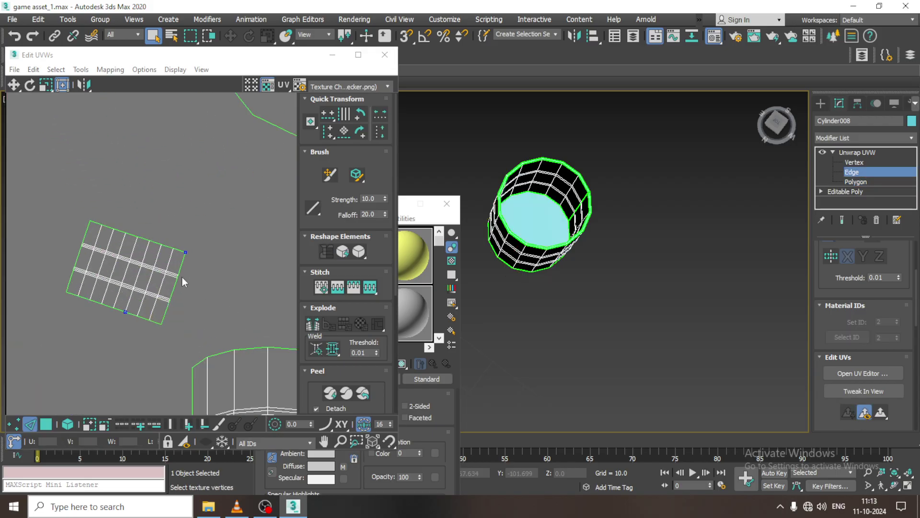
{"action": "left_click", "coordinate": [182, 278]}
{"action": "scroll", "coordinate": [181, 275], "scroll_direction": "down", "scroll_amount": 4}
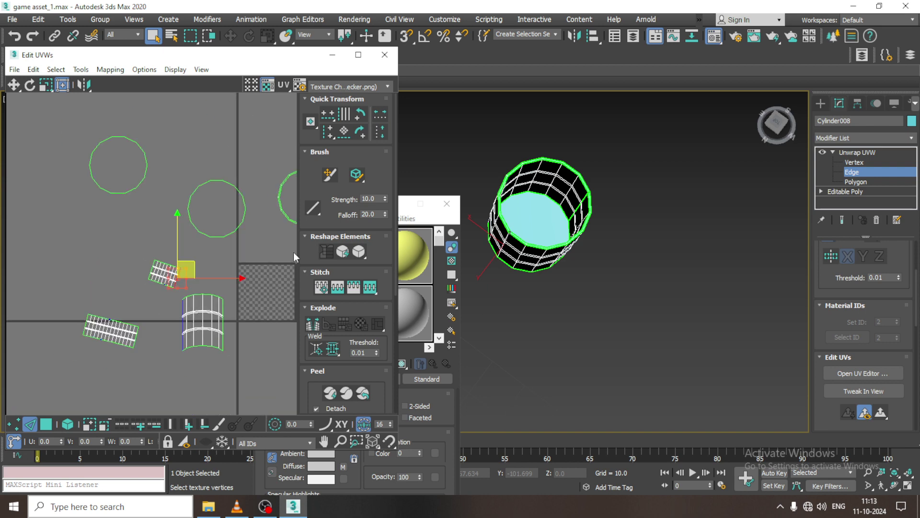
{"action": "left_click", "coordinate": [80, 69]}
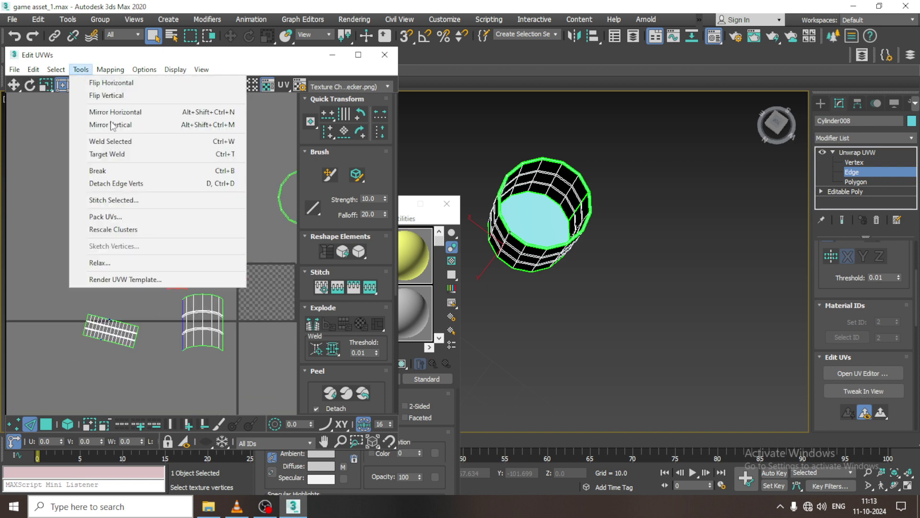
{"action": "left_click", "coordinate": [137, 199]}
{"action": "left_click", "coordinate": [143, 68]}
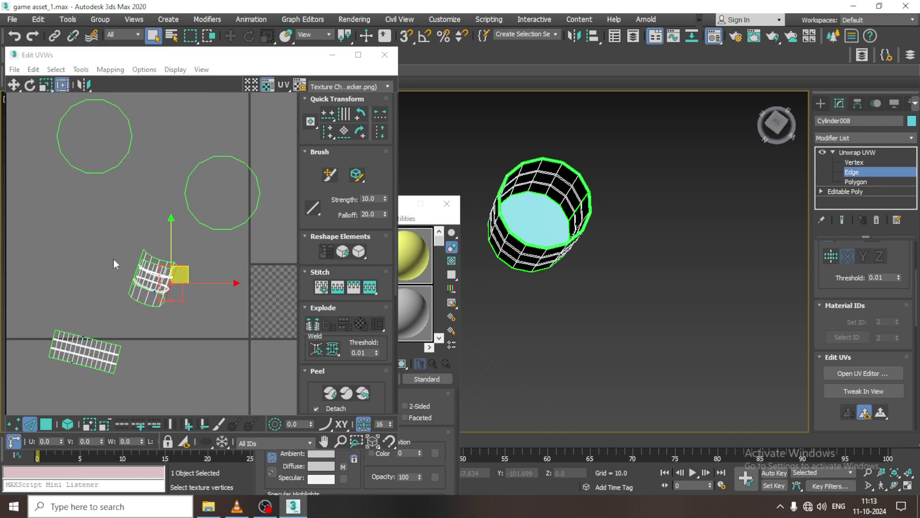
{"action": "scroll", "coordinate": [143, 265], "scroll_direction": "up", "scroll_amount": 3}
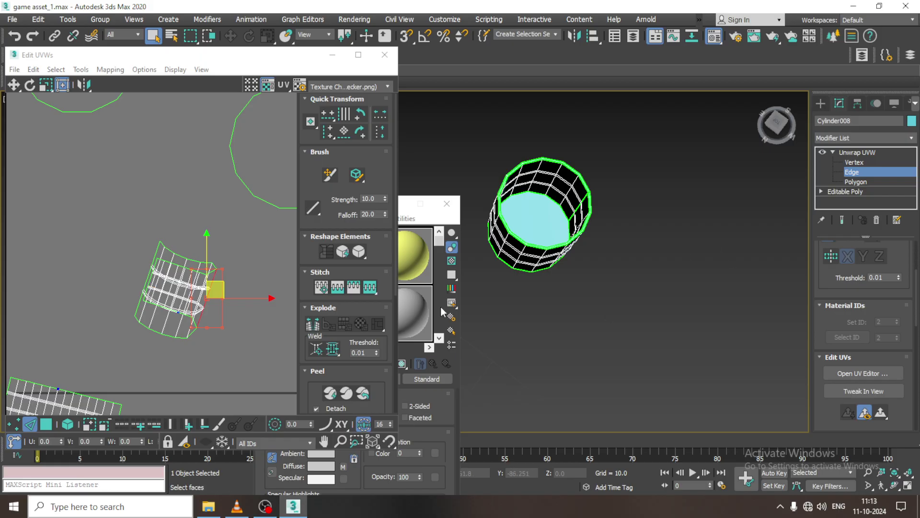
Step: Select all faces of the stitched inner-wall shell and Quick Peel it
{"action": "left_click", "coordinate": [855, 181]}
{"action": "left_click_drag", "start_coordinate": [118, 229], "coordinate": [263, 350]}
{"action": "middle_click_drag", "start_coordinate": [533, 298], "coordinate": [559, 368]}
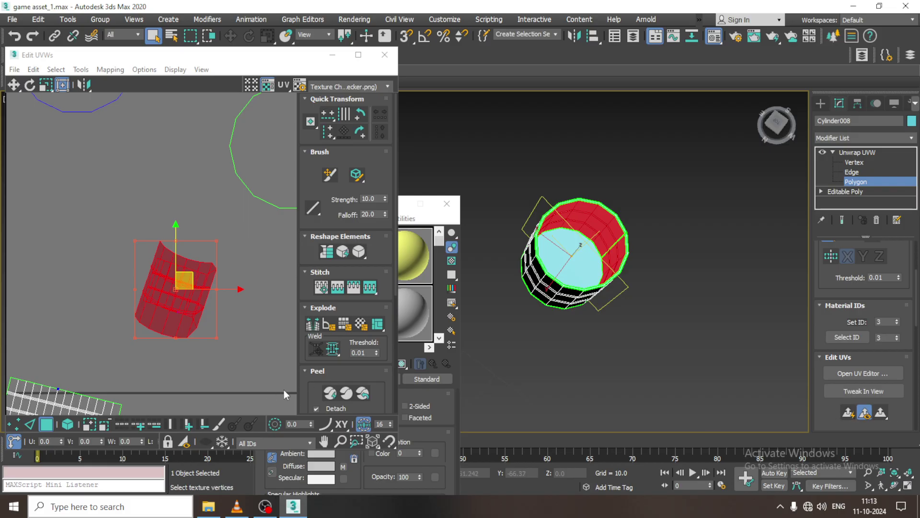
{"action": "left_click", "coordinate": [328, 394]}
{"action": "scroll", "coordinate": [208, 318], "scroll_direction": "down", "scroll_amount": 5}
{"action": "scroll", "coordinate": [259, 311], "scroll_direction": "up", "scroll_amount": 2}
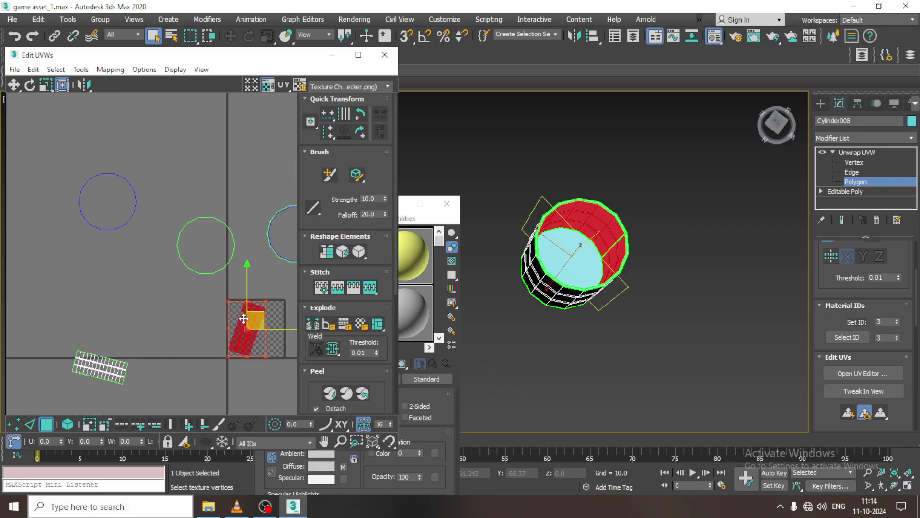
{"action": "middle_click_drag", "start_coordinate": [248, 321], "coordinate": [236, 314]}
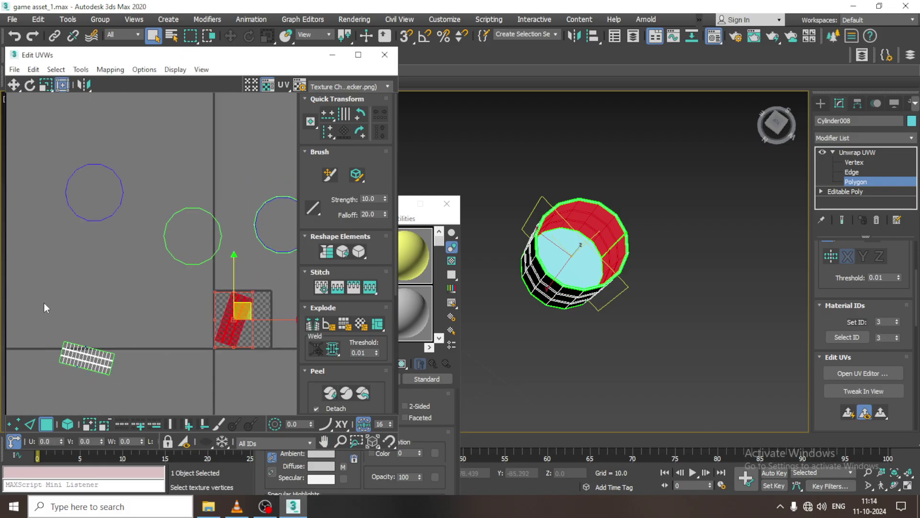
Step: Select the wall shells in turn and orbit the barrel to check which outer and inner faces they cover
{"action": "left_click_drag", "start_coordinate": [44, 303], "coordinate": [334, 427]}
{"action": "scroll", "coordinate": [248, 349], "scroll_direction": "down", "scroll_amount": 3}
{"action": "left_click_drag", "start_coordinate": [145, 235], "coordinate": [416, 449]}
{"action": "middle_click_drag", "start_coordinate": [683, 346], "coordinate": [706, 255], "text": "alt"}
{"action": "left_click", "coordinate": [152, 323]}
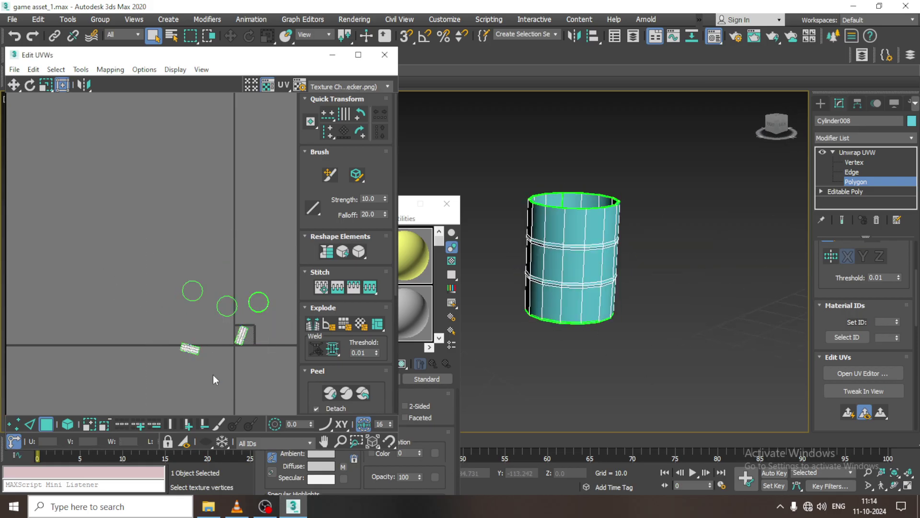
{"action": "left_click_drag", "start_coordinate": [213, 375], "coordinate": [173, 335]}
{"action": "middle_click_drag", "start_coordinate": [545, 288], "coordinate": [537, 331], "text": "alt"}
{"action": "scroll", "coordinate": [243, 357], "scroll_direction": "up", "scroll_amount": 4}
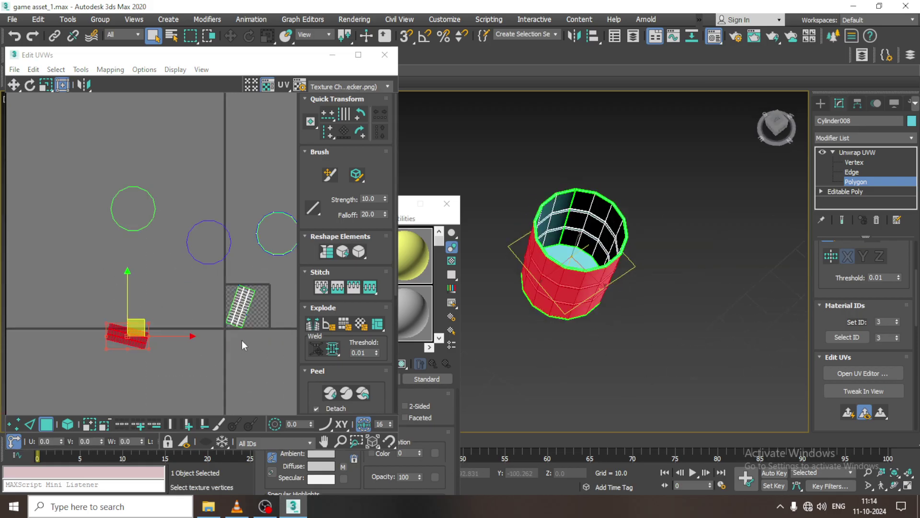
{"action": "scroll", "coordinate": [241, 341], "scroll_direction": "up", "scroll_amount": 1}
{"action": "left_click", "coordinate": [594, 221]}
{"action": "middle_click_drag", "start_coordinate": [612, 286], "coordinate": [595, 230], "text": "alt"}
{"action": "scroll", "coordinate": [173, 275], "scroll_direction": "down", "scroll_amount": 3}
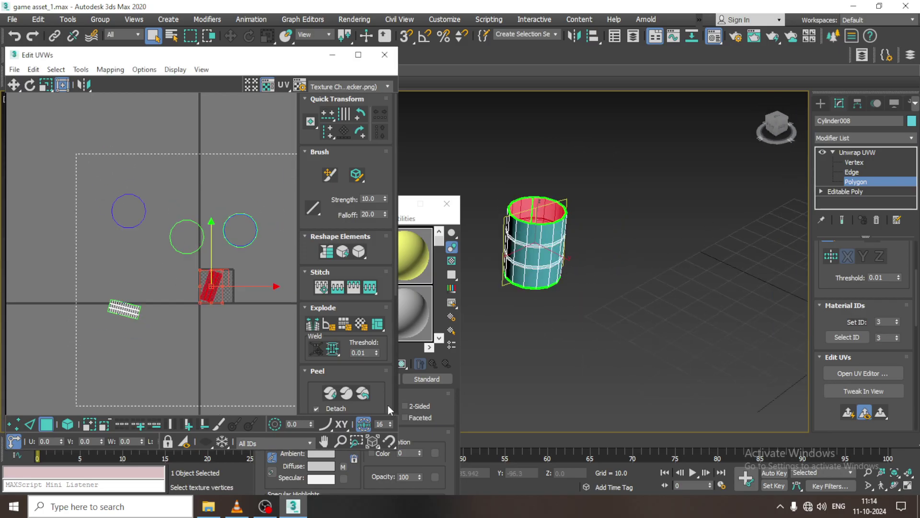
Step: Select all of the barrel's shells and pack them into the texture tile
{"action": "key", "text": "ctrl+a"}
{"action": "left_click", "coordinate": [81, 69]}
{"action": "left_click", "coordinate": [150, 216]}
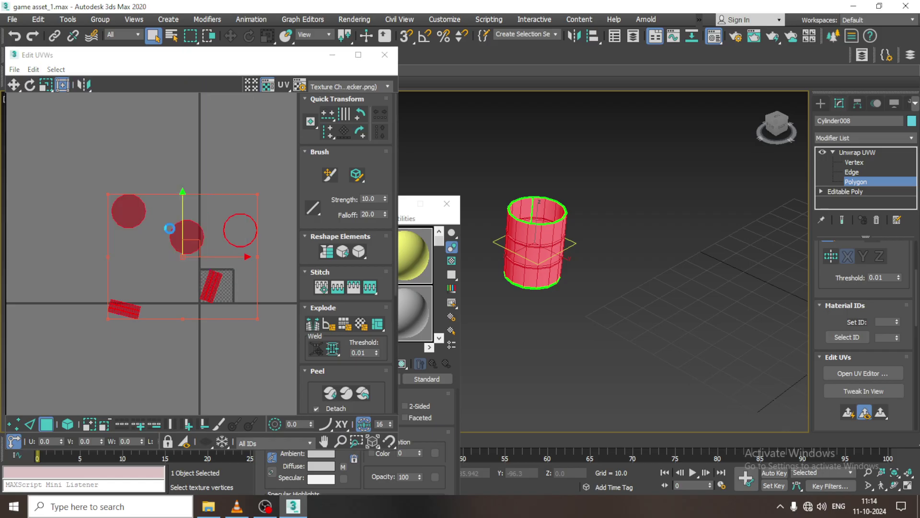
{"action": "left_click", "coordinate": [180, 153]}
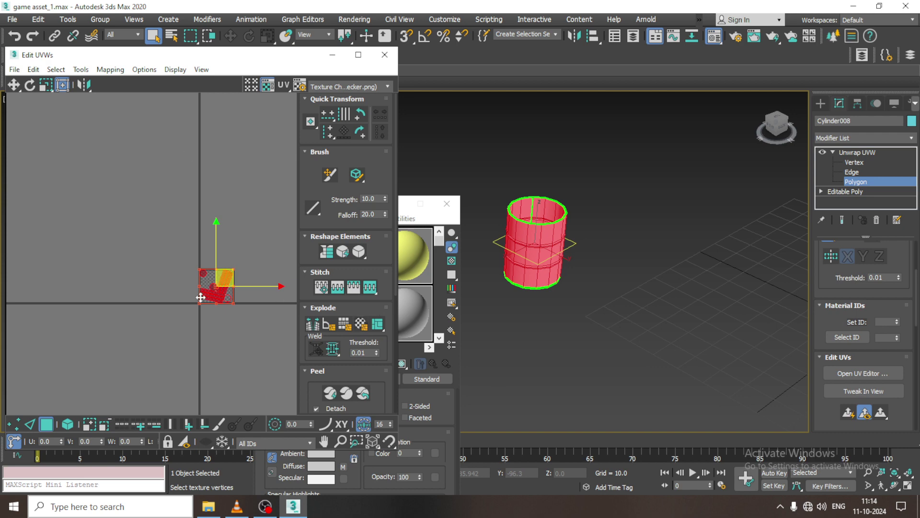
Step: Leave face selection, assign the 02 - Default checker material to the barrel, and end its isolation
{"action": "left_click", "coordinate": [863, 153]}
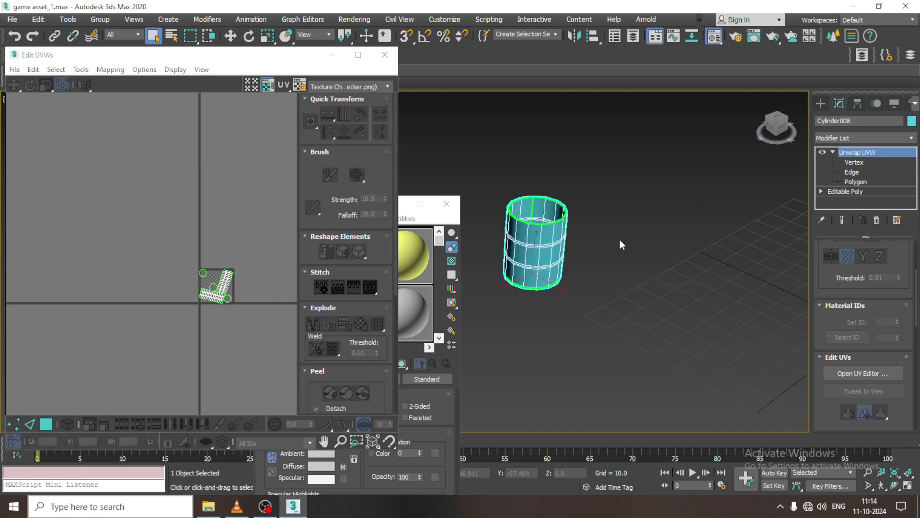
{"action": "key", "text": "m"}
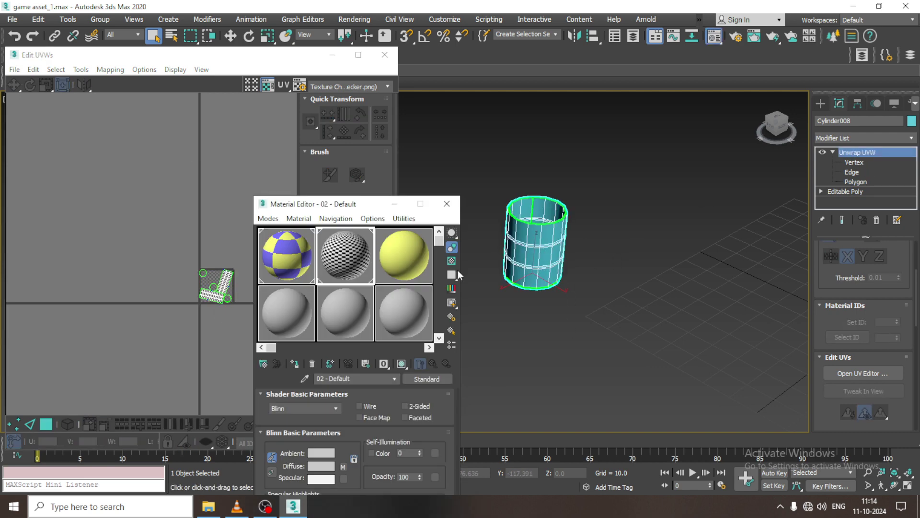
{"action": "left_click", "coordinate": [294, 364]}
{"action": "right_click", "coordinate": [615, 168]}
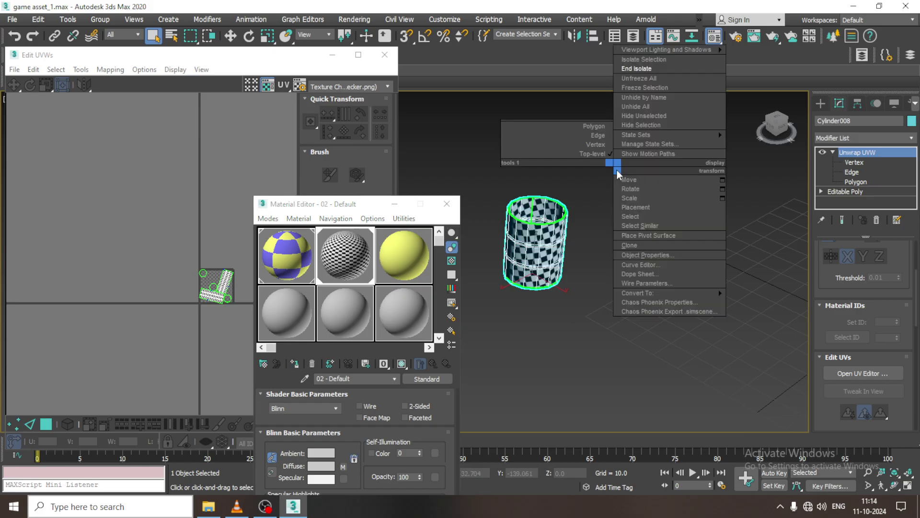
{"action": "left_click", "coordinate": [646, 69]}
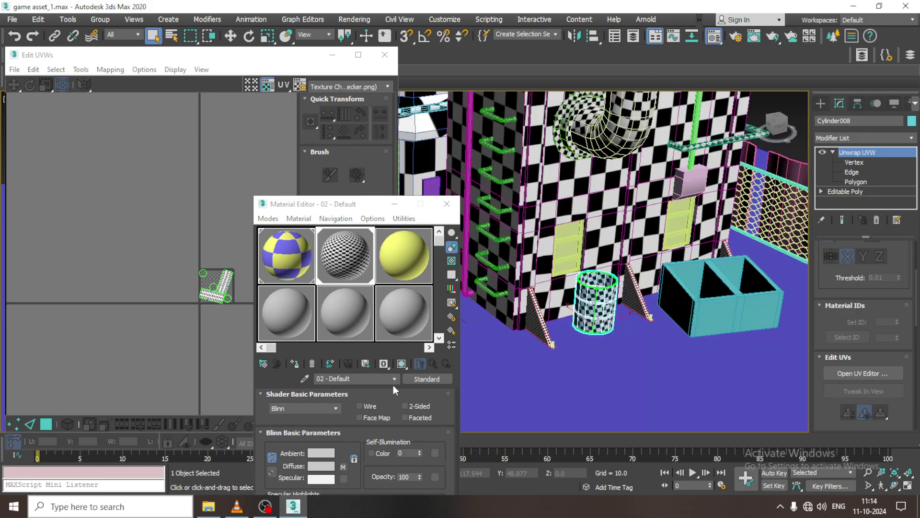
Step: Minimize the Material Editor, close the UV editor, and view the checker texture on the whole scene
{"action": "left_click", "coordinate": [265, 506]}
{"action": "left_click", "coordinate": [265, 507]}
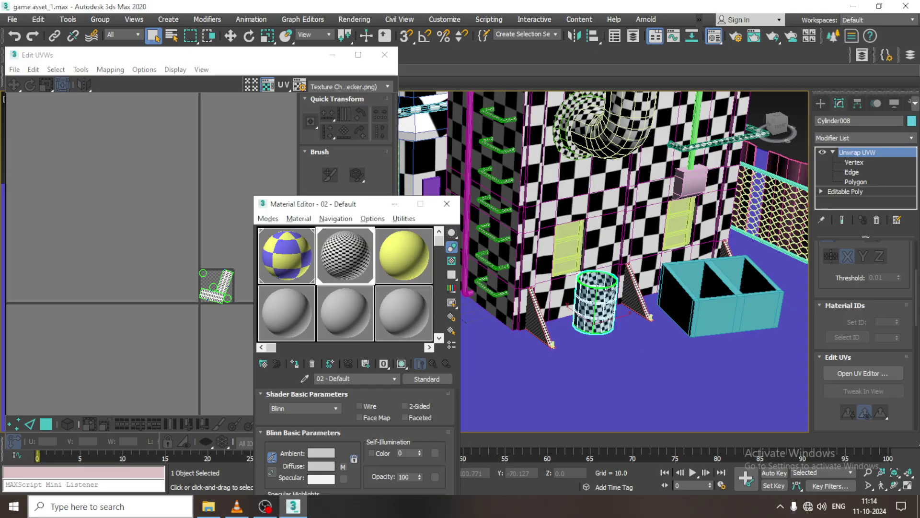
{"action": "scroll", "coordinate": [623, 351], "scroll_direction": "down", "scroll_amount": 6}
{"action": "left_click", "coordinate": [394, 204]}
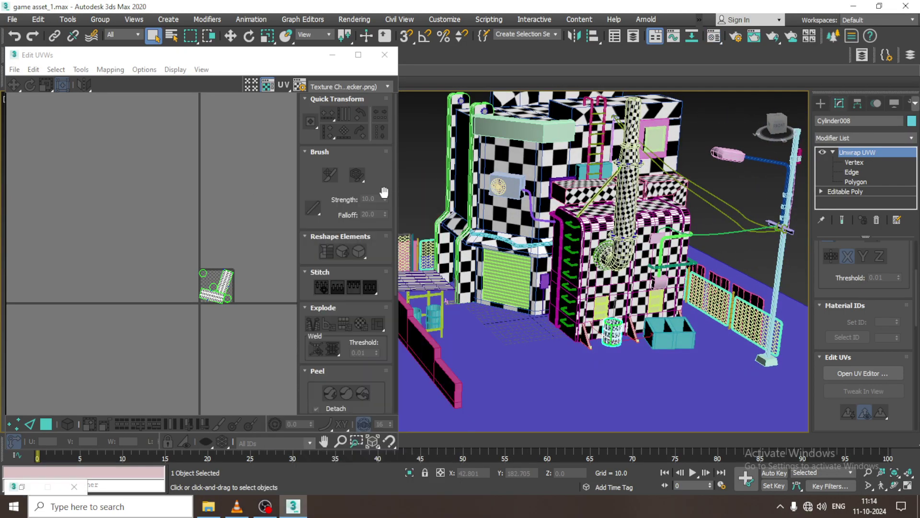
{"action": "left_click", "coordinate": [384, 54]}
{"action": "middle_click_drag", "start_coordinate": [562, 266], "coordinate": [586, 296], "text": "alt"}
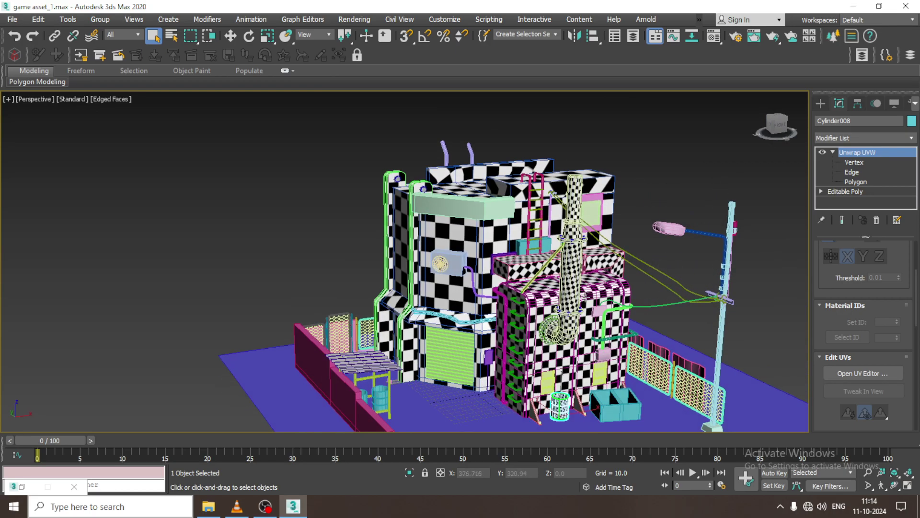
Step: Open the UV editor for the rounded checkered building block behind the barrel, and save the scene
{"action": "left_click", "coordinate": [585, 296]}
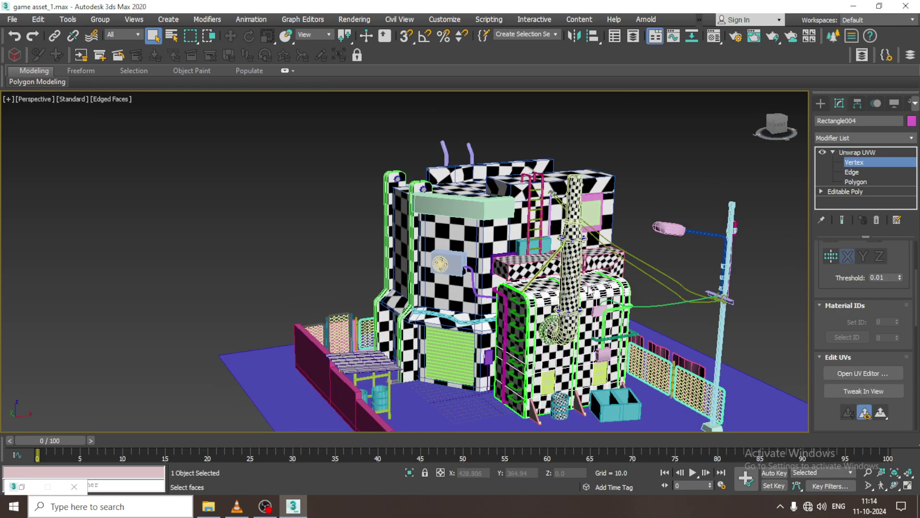
{"action": "left_click", "coordinate": [863, 373]}
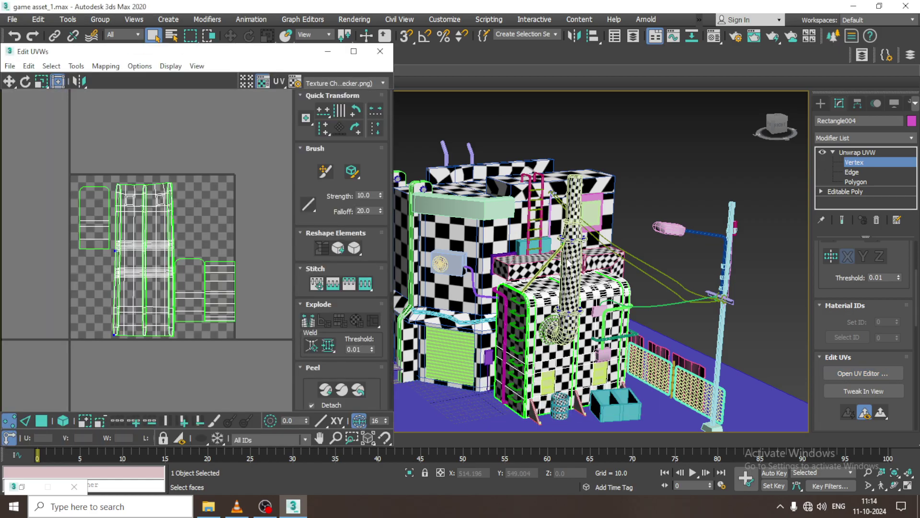
{"action": "middle_click_drag", "start_coordinate": [567, 262], "coordinate": [596, 216], "text": "alt"}
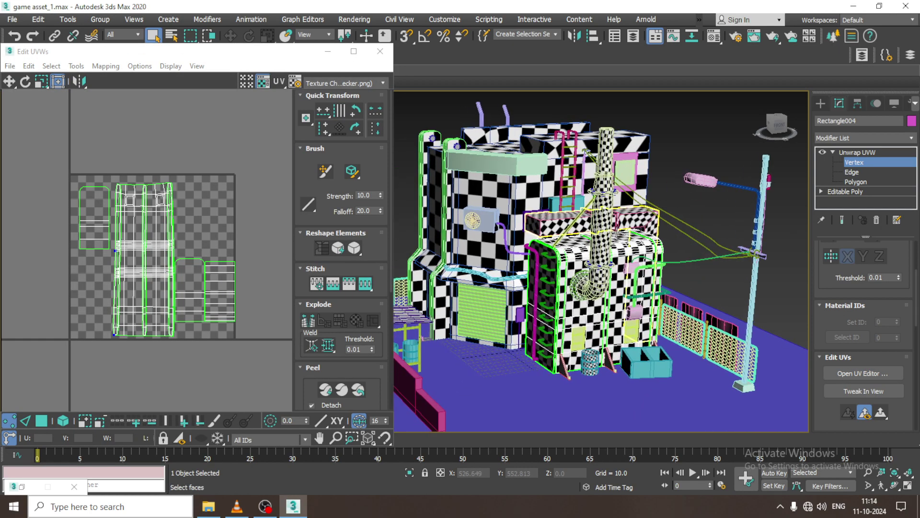
{"action": "key", "text": "ctrl+s"}
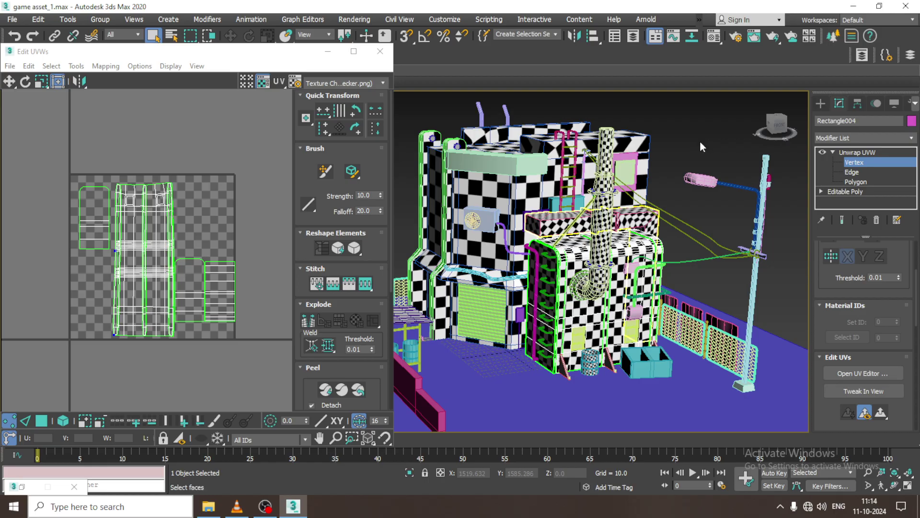